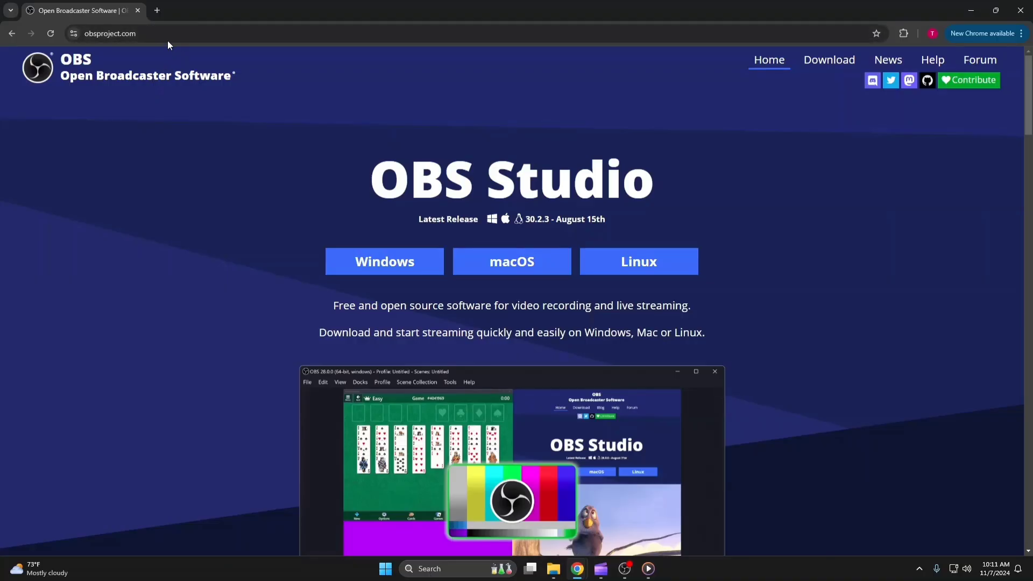
# Download the Windows version of OBS Studio from obsproject.com
pyautogui.click(167, 36)
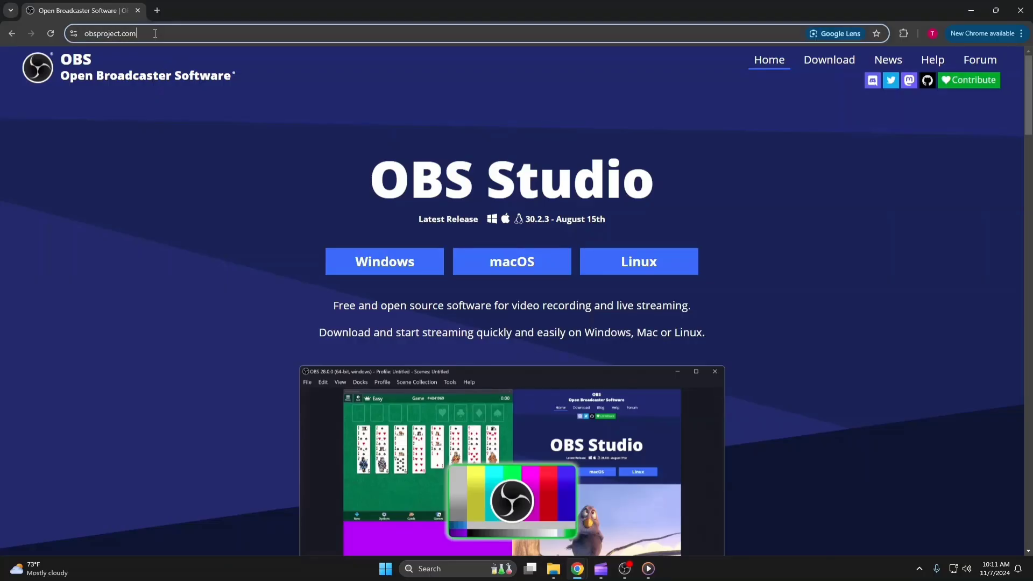
pyautogui.click(243, 71)
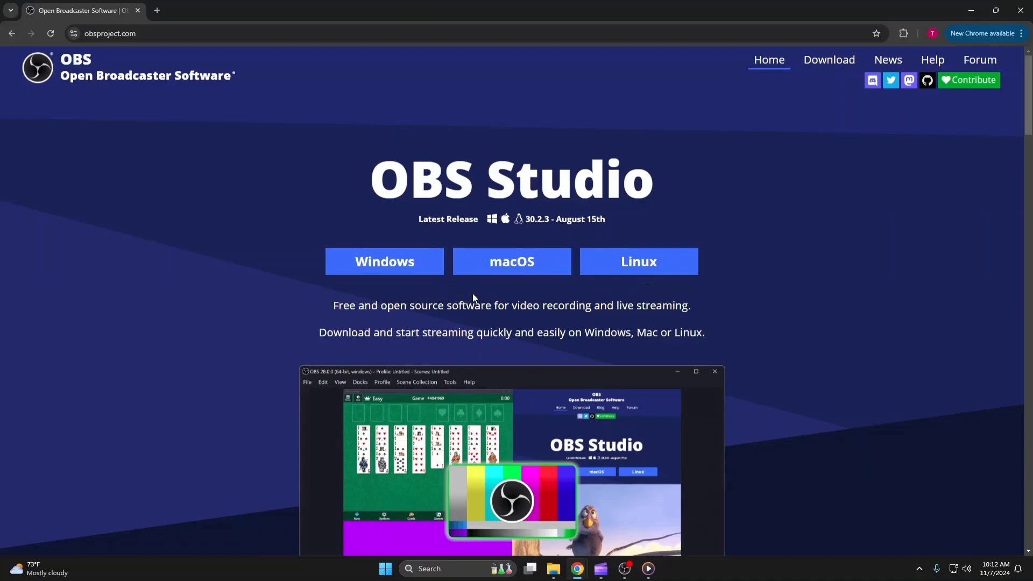
pyautogui.click(382, 265)
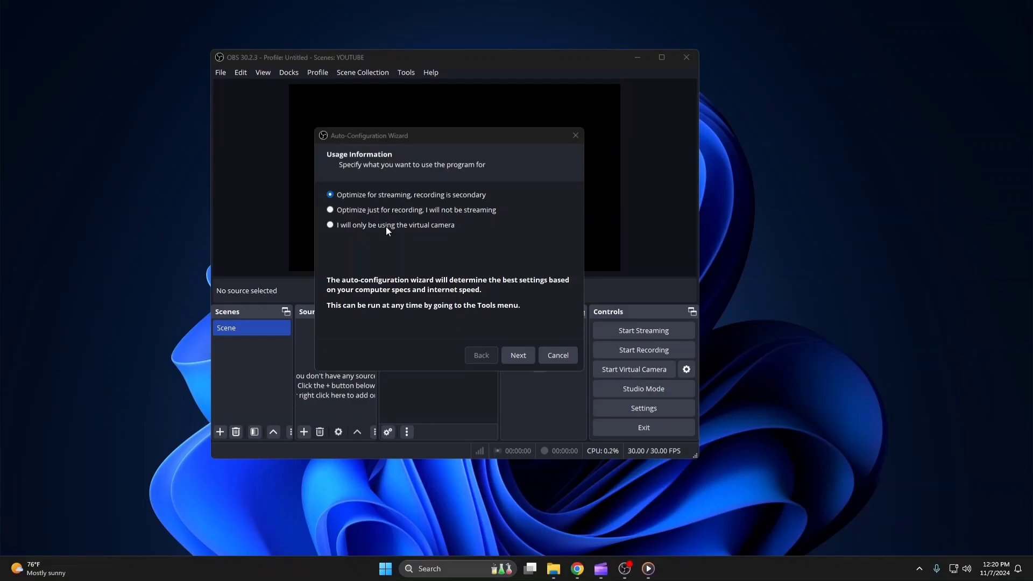
# Choose to optimize just for recording, without streaming, in the Auto-Configuration Wizard and continue to the video settings
pyautogui.moveTo(517, 137); pyautogui.dragTo(568, 128)
pyautogui.moveTo(497, 122); pyautogui.dragTo(449, 120)
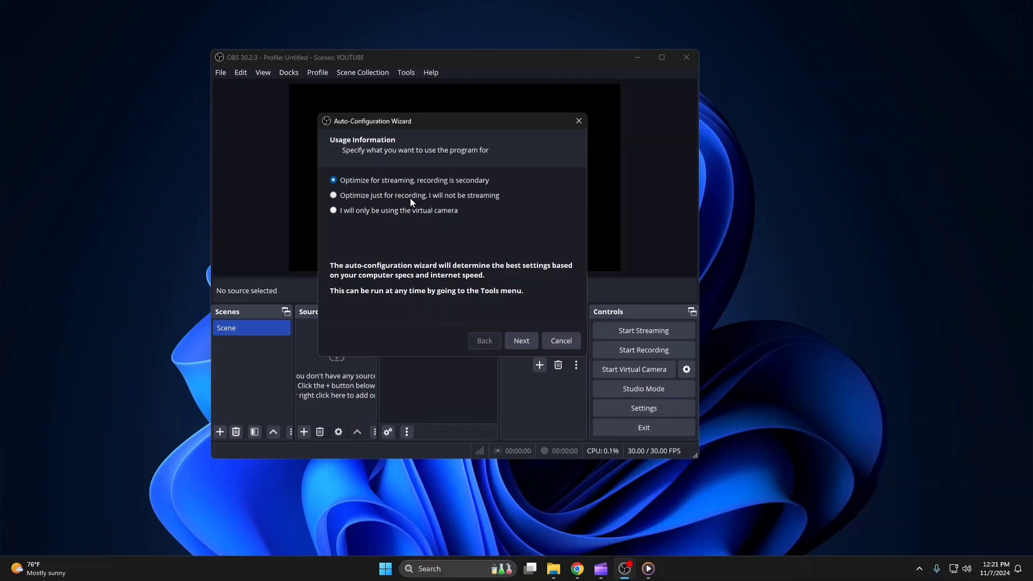
pyautogui.click(369, 199)
pyautogui.click(373, 211)
pyautogui.click(428, 195)
pyautogui.click(522, 341)
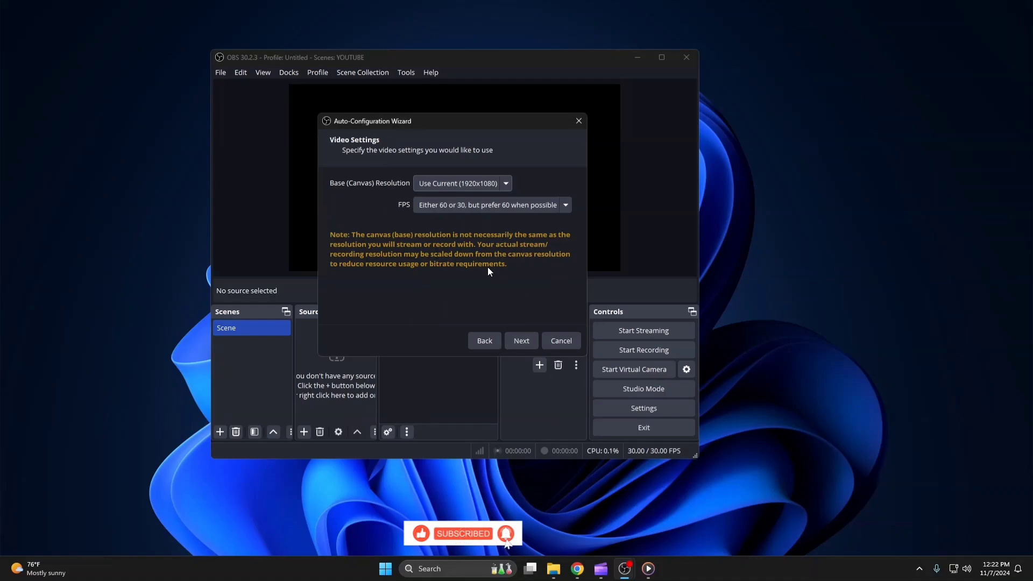
# Set the base canvas resolution to Display 1 (1920x1080) and the FPS to 30, and apply the wizard's settings
pyautogui.click(507, 184)
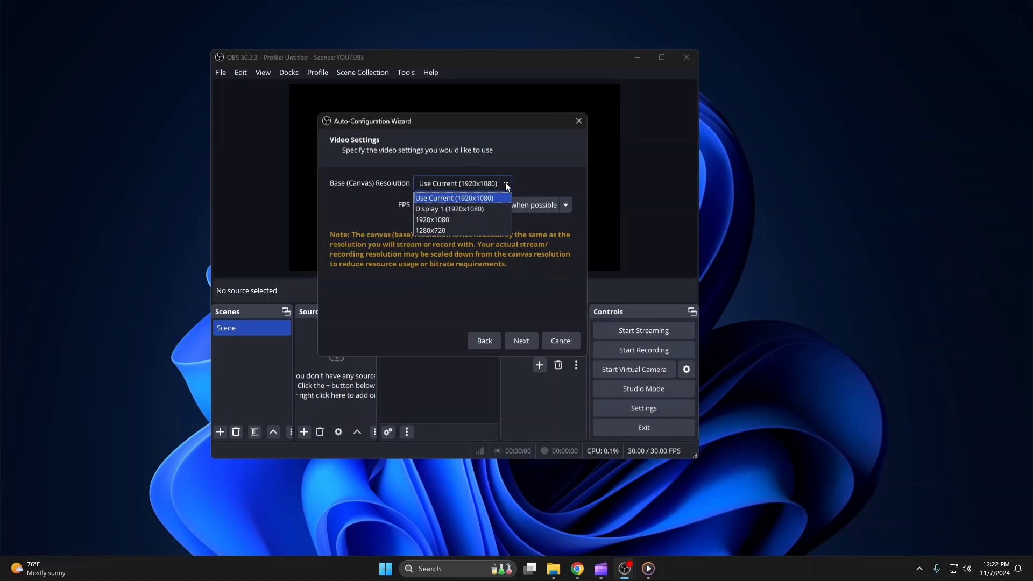
pyautogui.click(490, 210)
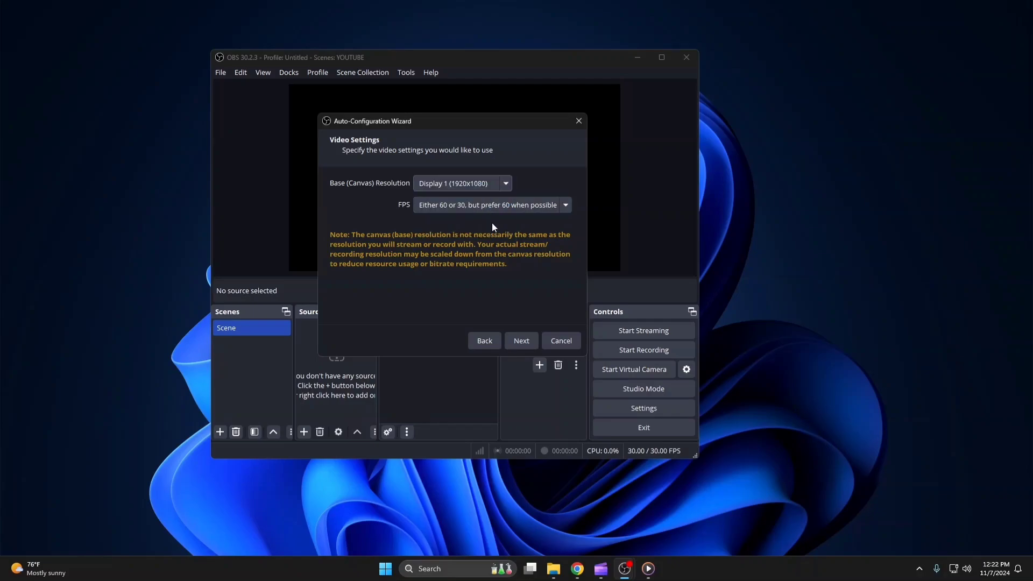
pyautogui.click(563, 209)
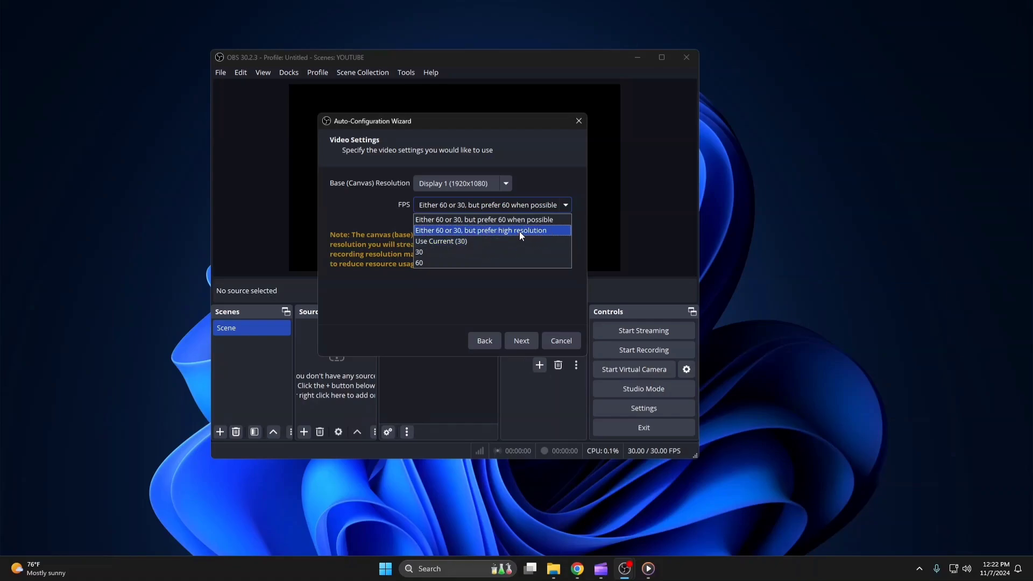
pyautogui.click(492, 252)
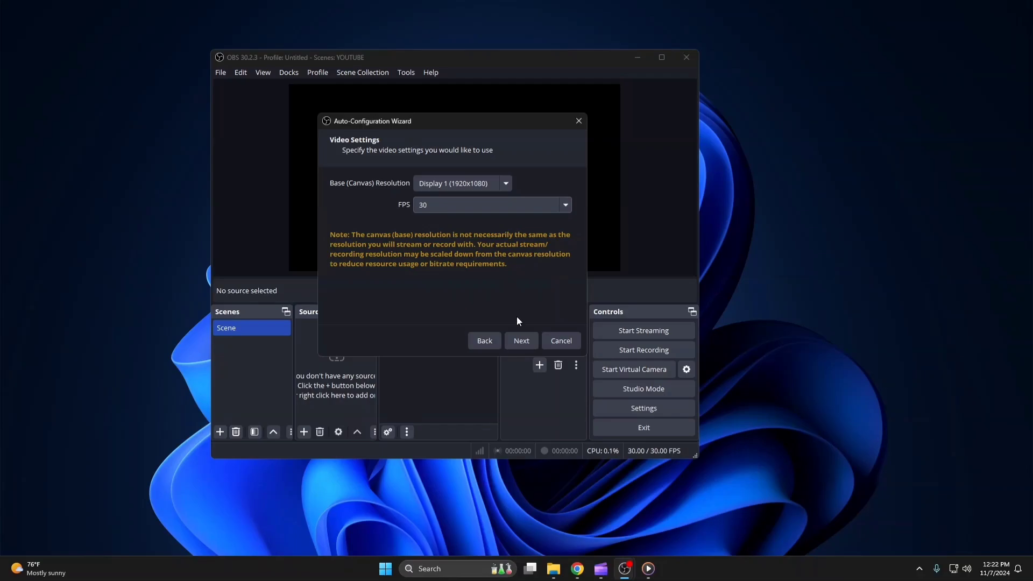
pyautogui.click(526, 342)
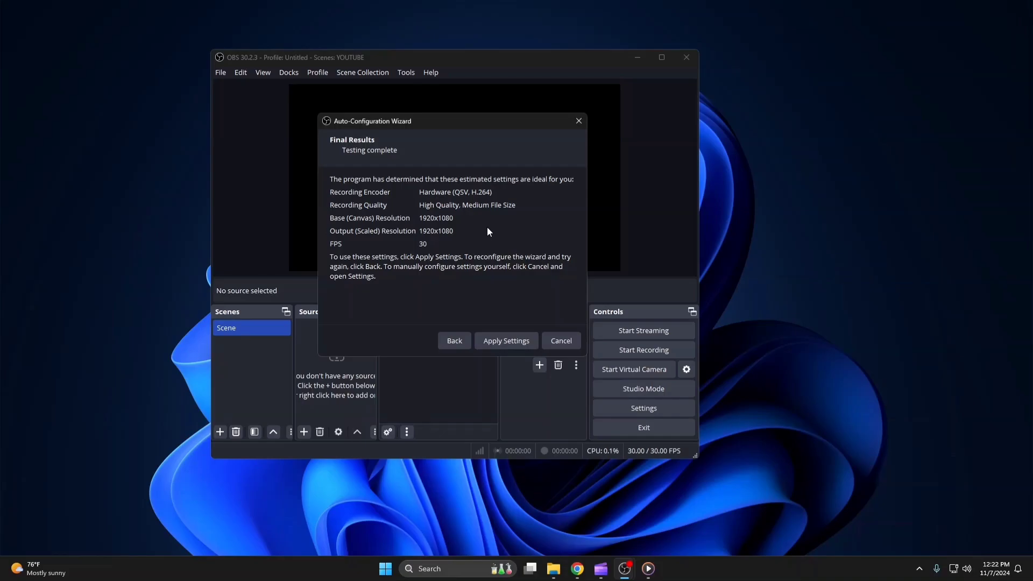
pyautogui.click(489, 343)
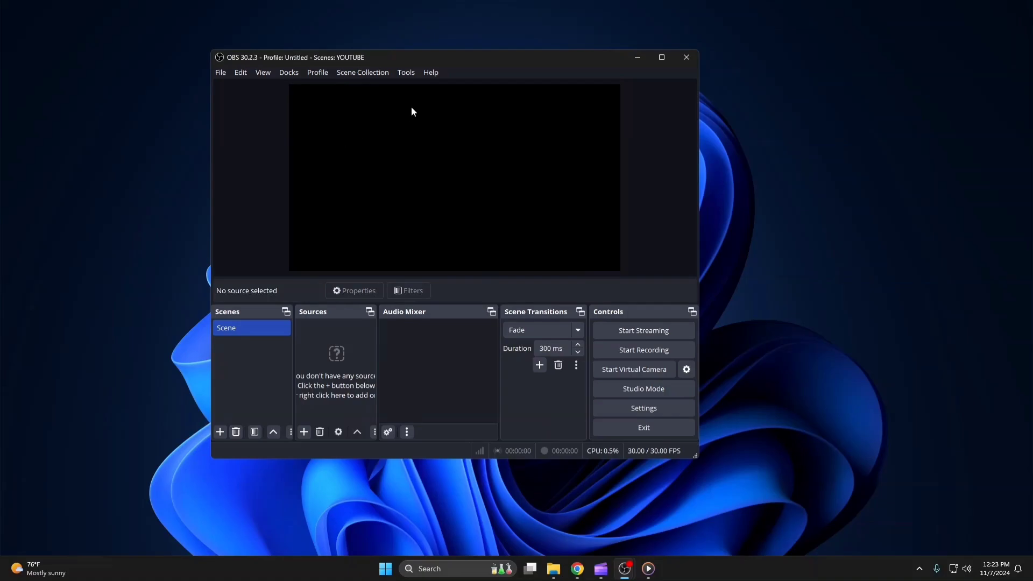
pyautogui.click(406, 73)
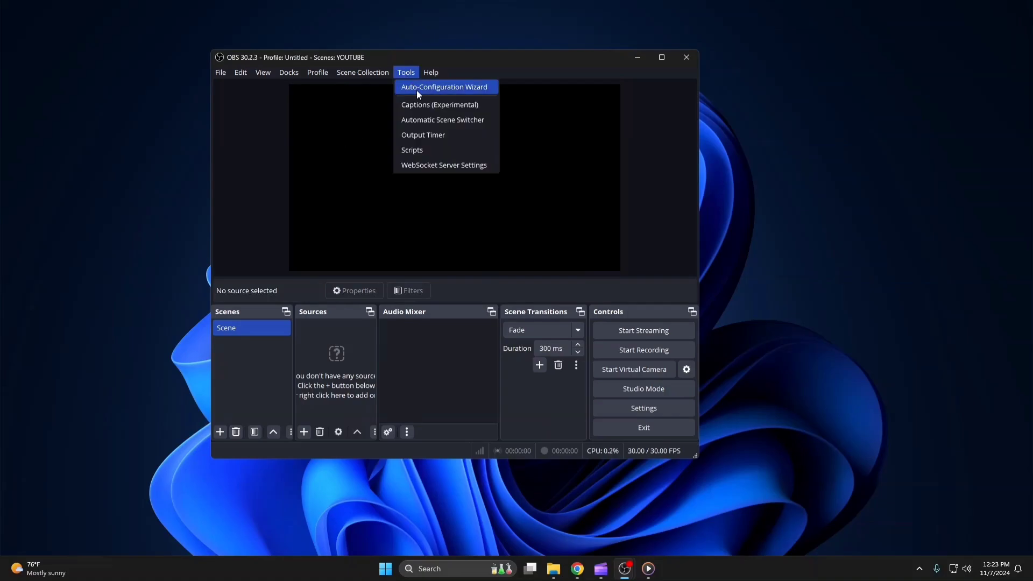
pyautogui.click(420, 89)
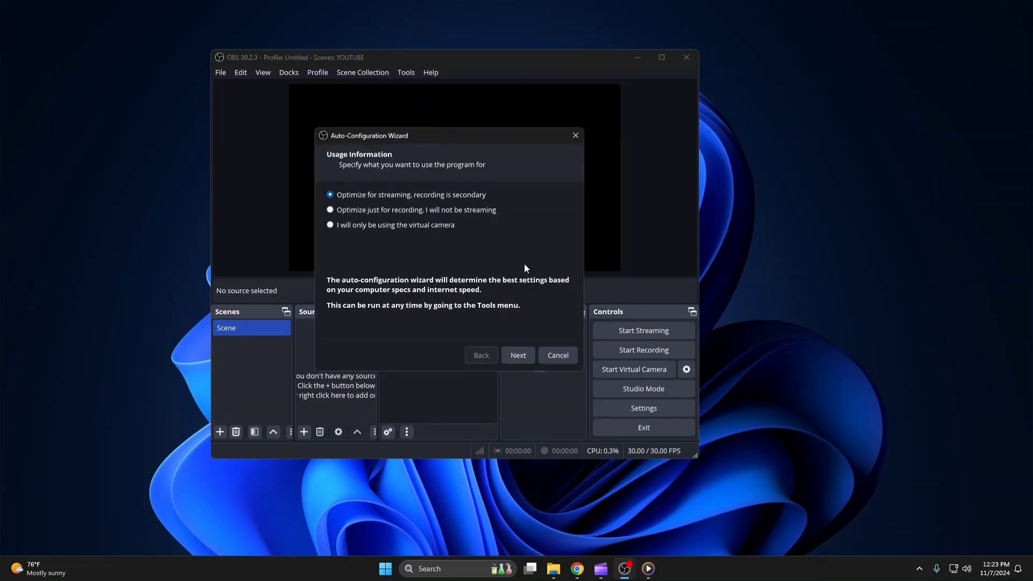
pyautogui.click(568, 358)
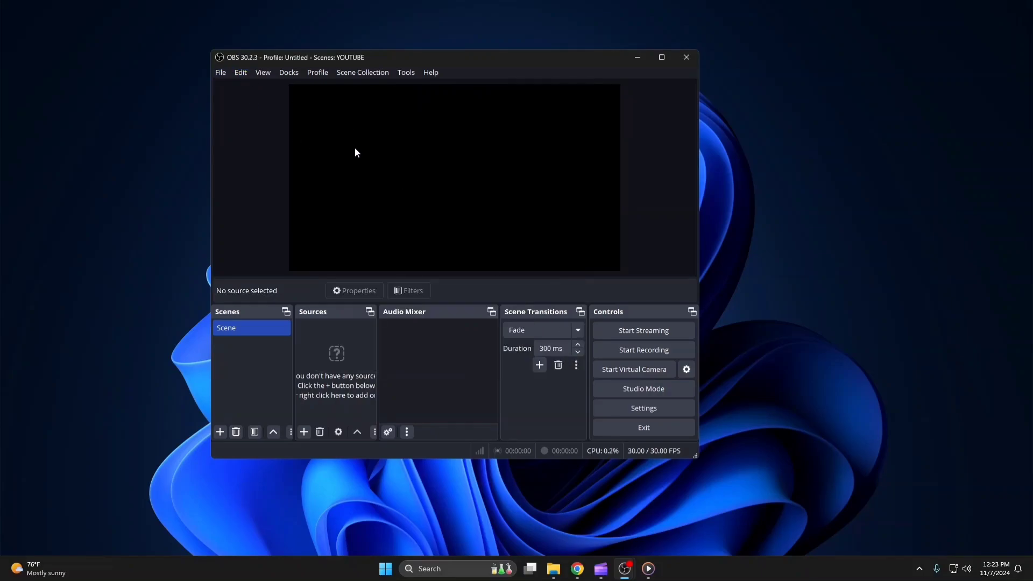
# Switch the output mode to Advanced in the output settings and open its recording options
pyautogui.click(221, 73)
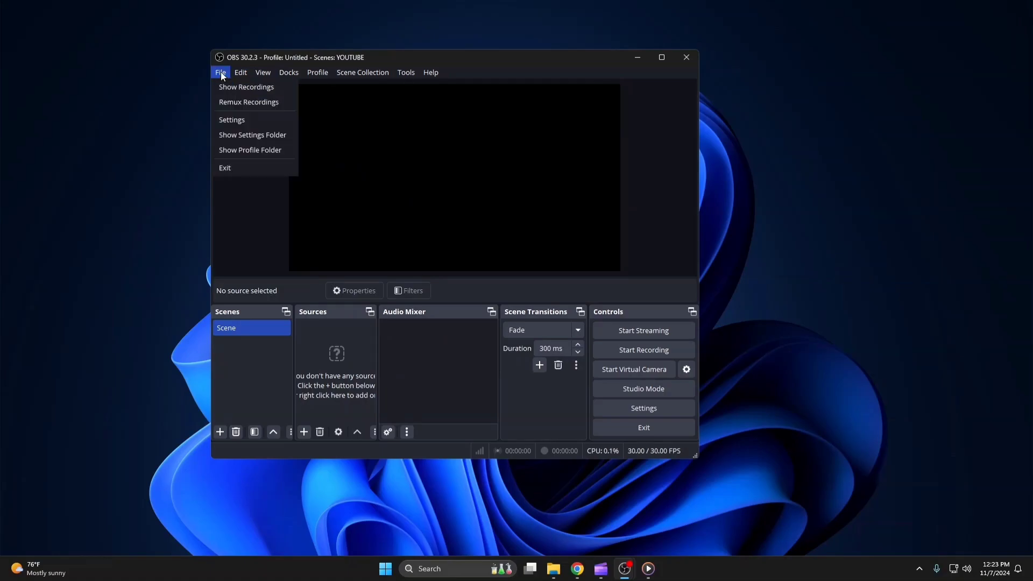
pyautogui.click(237, 124)
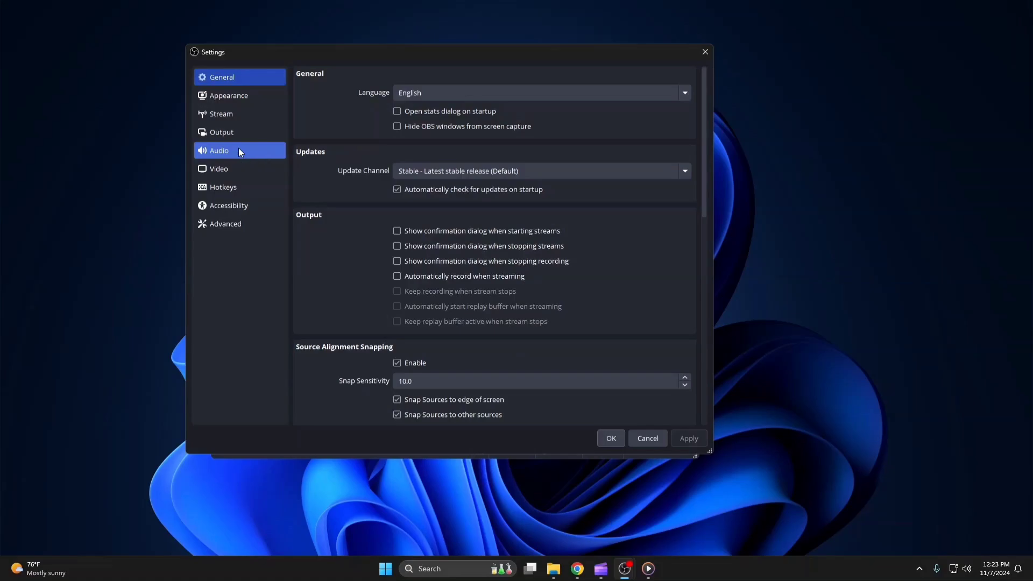
pyautogui.click(235, 134)
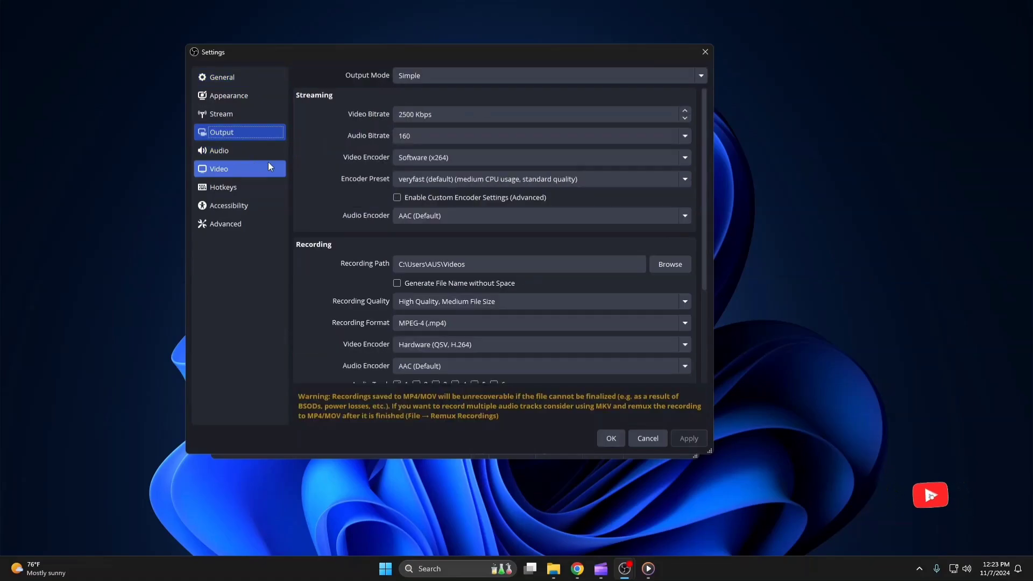
pyautogui.scroll(-1, 435, 195)
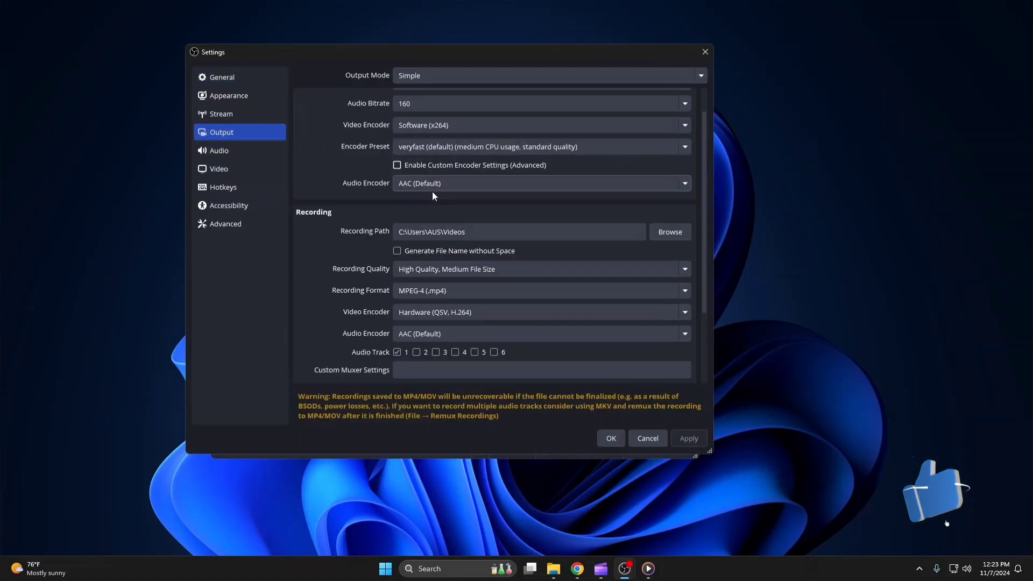
pyautogui.scroll(1, 438, 203)
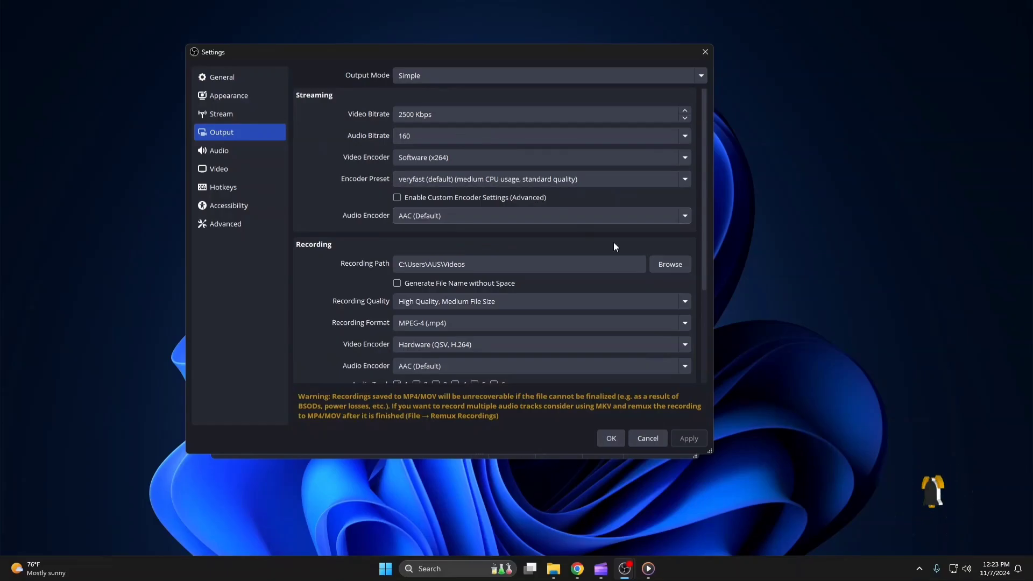
pyautogui.scroll(-2, 617, 242)
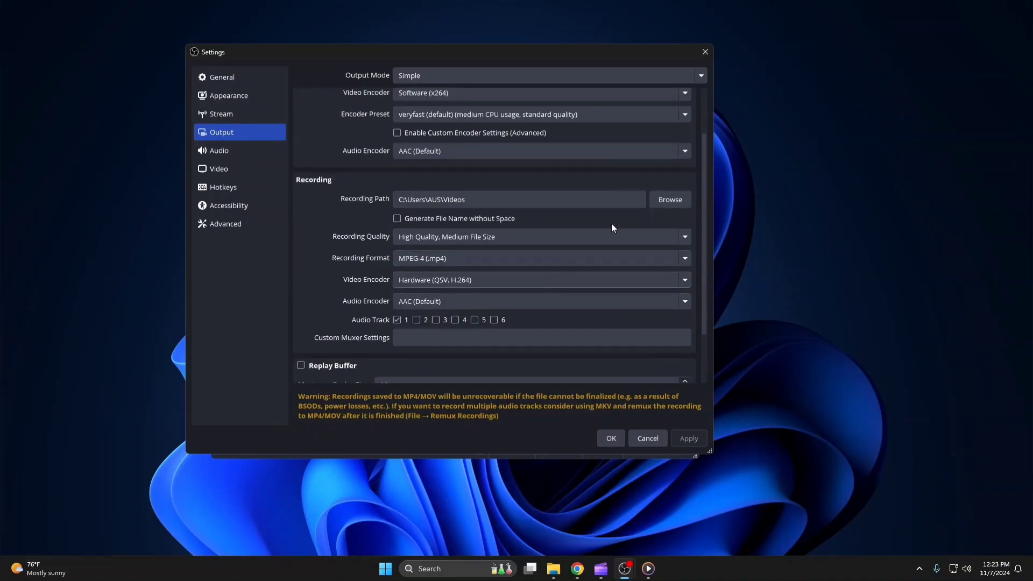
pyautogui.click(705, 75)
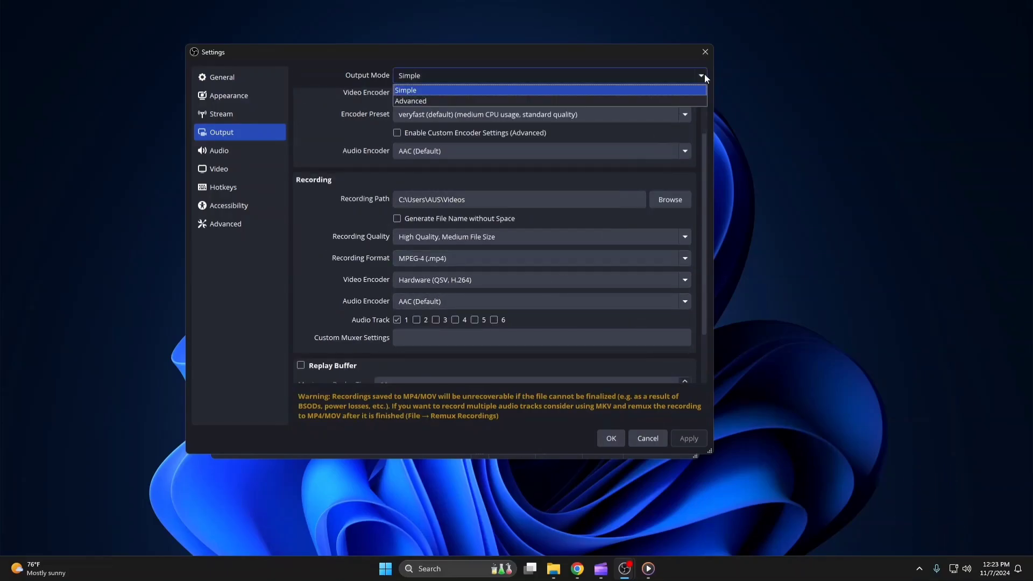
pyautogui.click(618, 100)
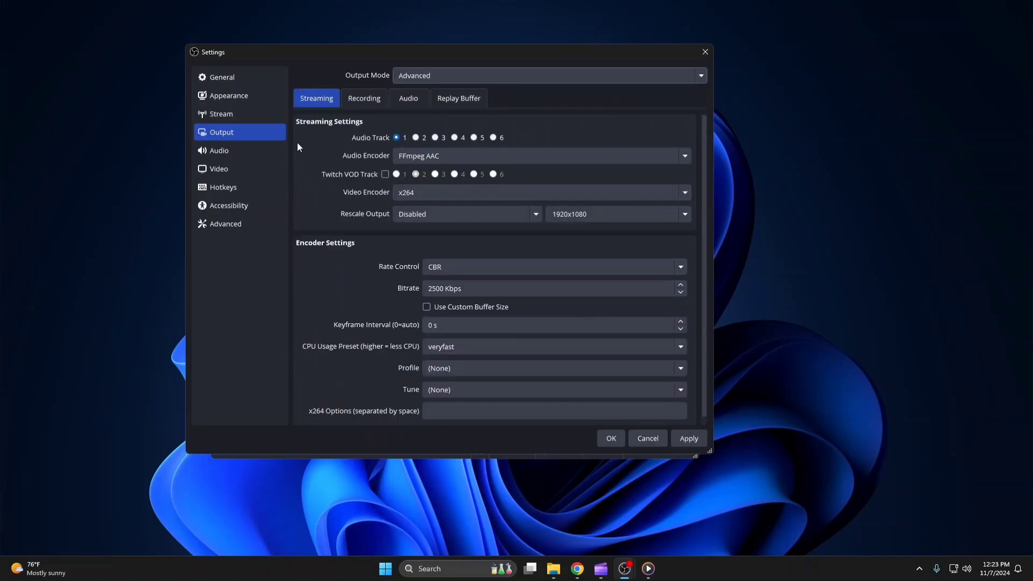
pyautogui.click(363, 100)
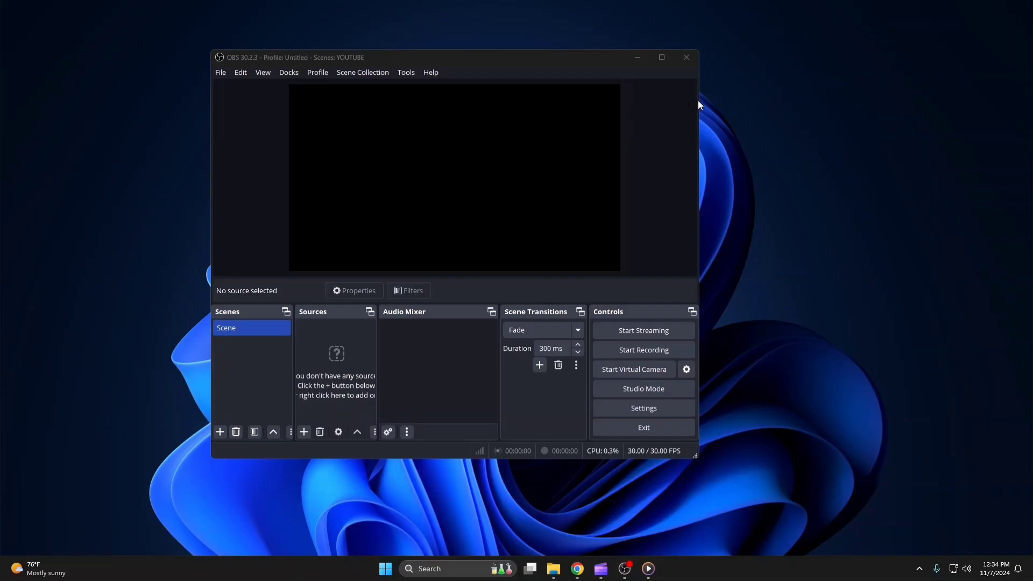
pyautogui.moveTo(699, 100); pyautogui.dragTo(896, 100)
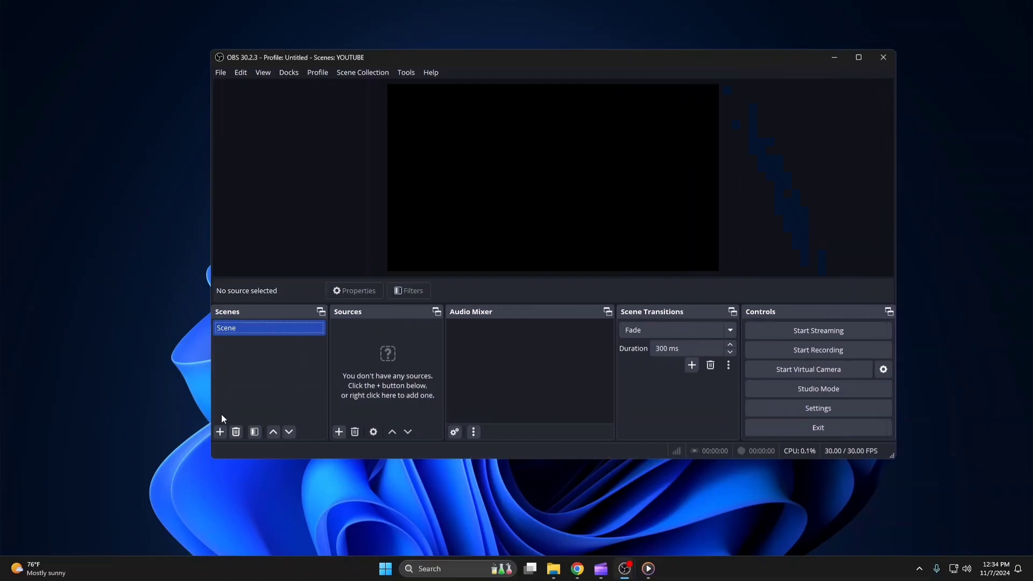
pyautogui.click(220, 434)
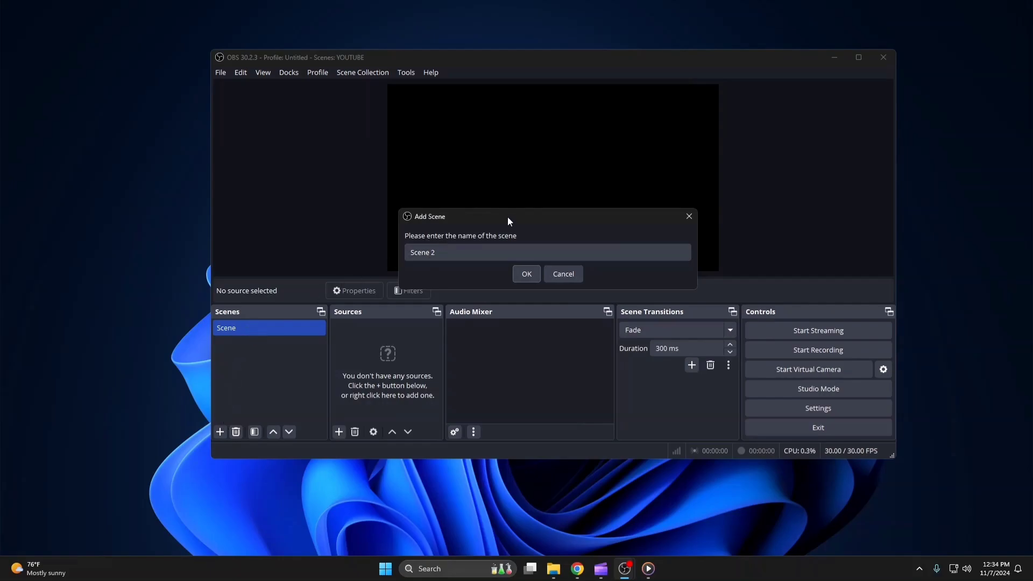
pyautogui.moveTo(509, 217)
pyautogui.mouseDown()
pyautogui.moveTo(535, 218)
pyautogui.moveTo(519, 222)
pyautogui.mouseUp()
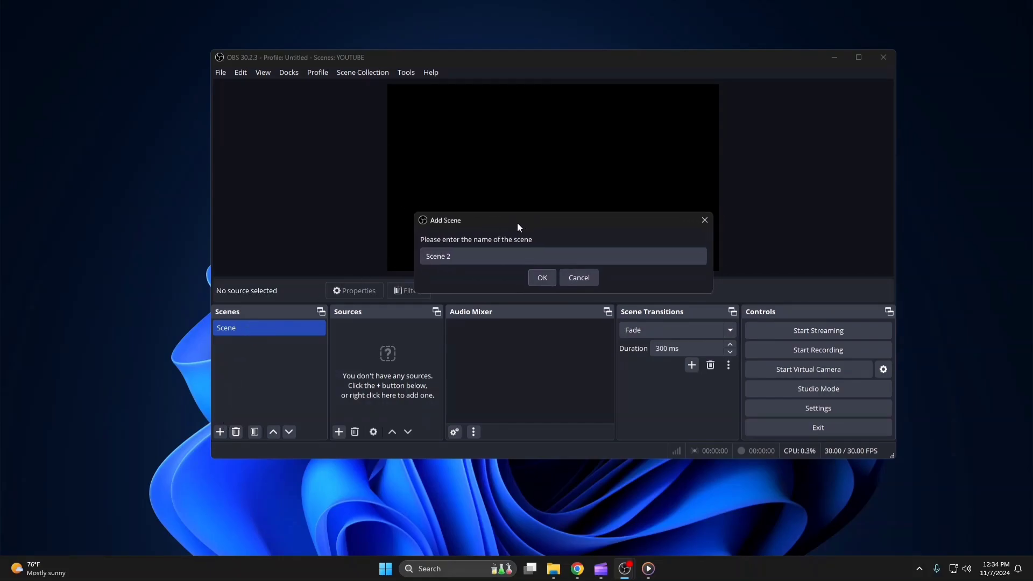
pyautogui.click(486, 257)
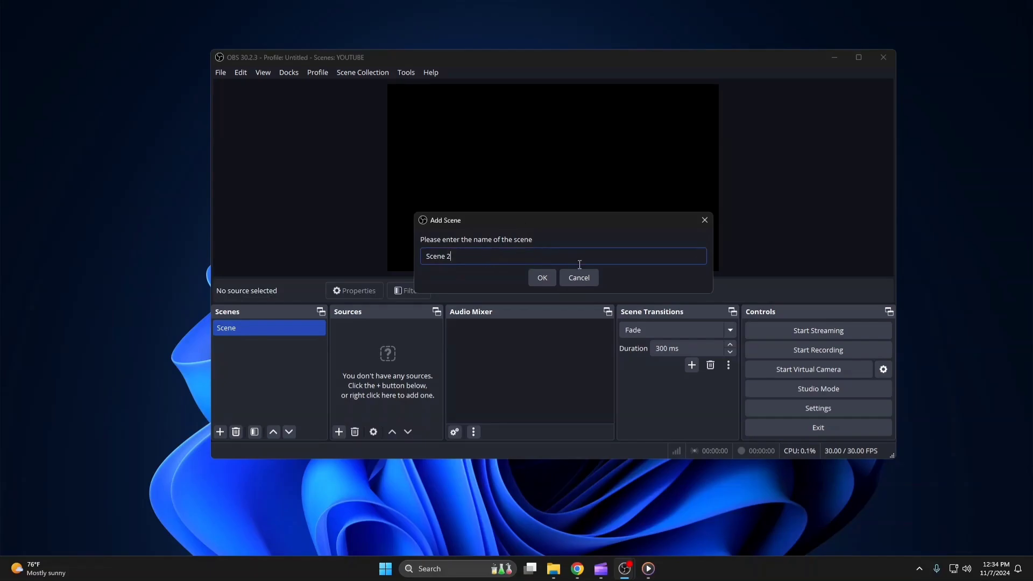
pyautogui.click(592, 279)
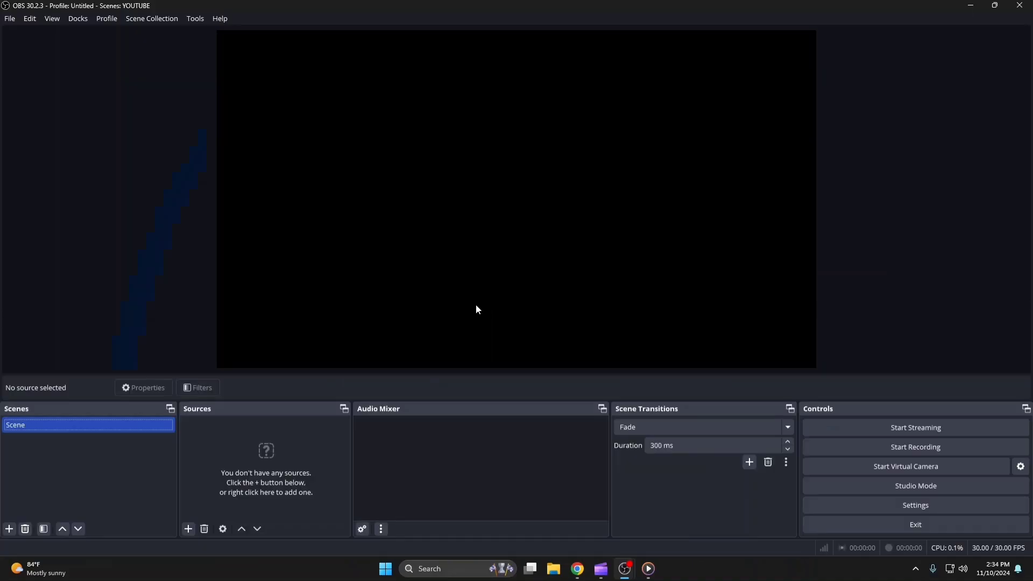
# Add a new visible Display Capture source to the scene, keeping the name Display Capture
pyautogui.click(189, 529)
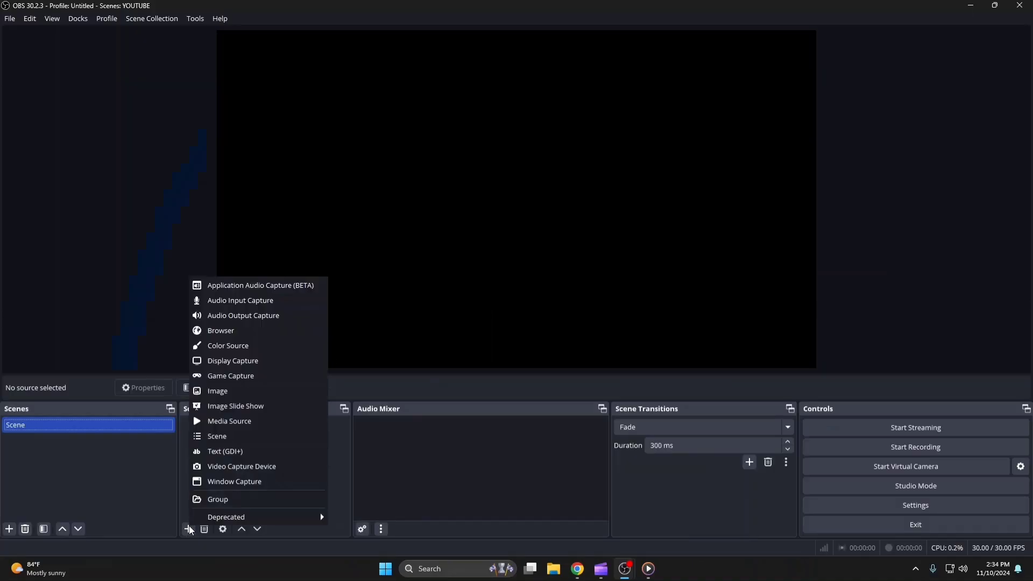
pyautogui.click(255, 366)
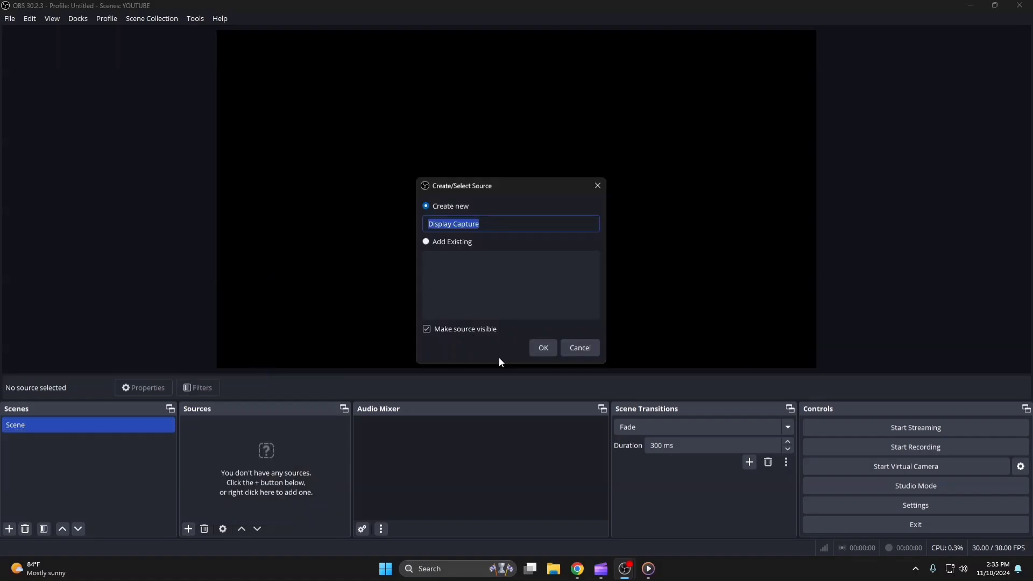
pyautogui.click(528, 222)
pyautogui.tripleClick(508, 223)
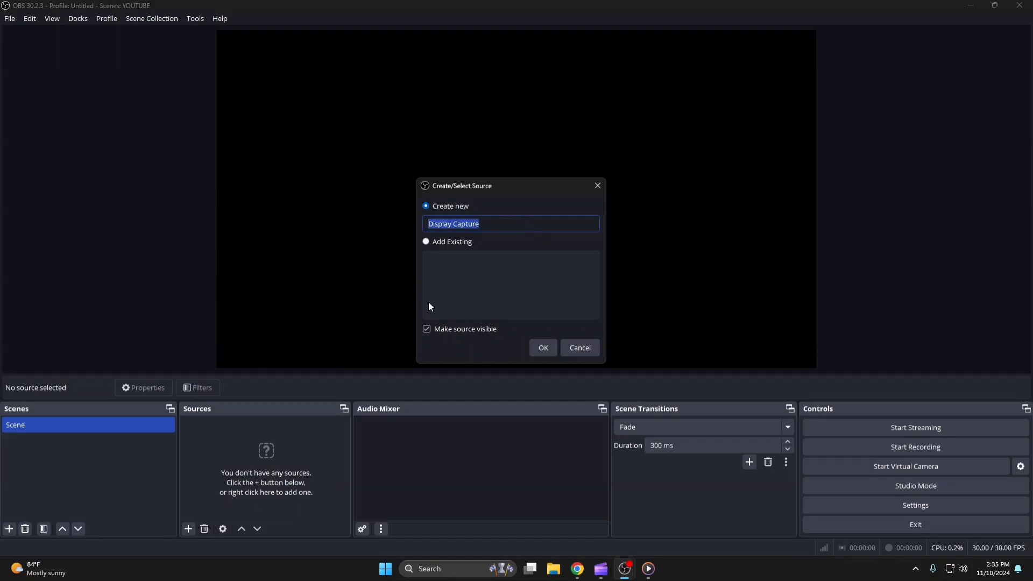
pyautogui.click(544, 349)
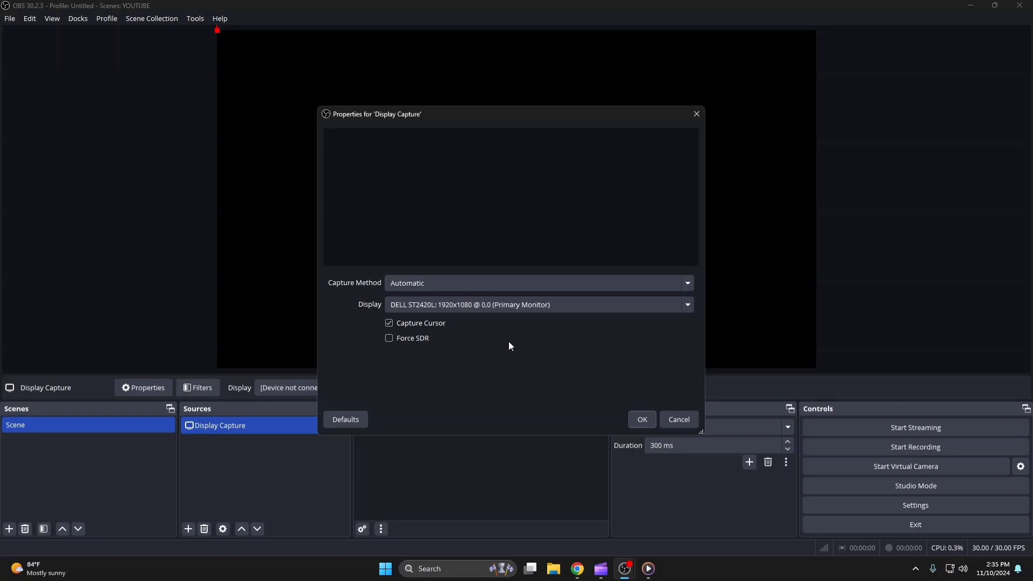
# Set the Display Capture's capture method to Windows 10 (1903 and up), keep the DELL ST2420L display and cursor capture, and accept the properties
pyautogui.click(689, 283)
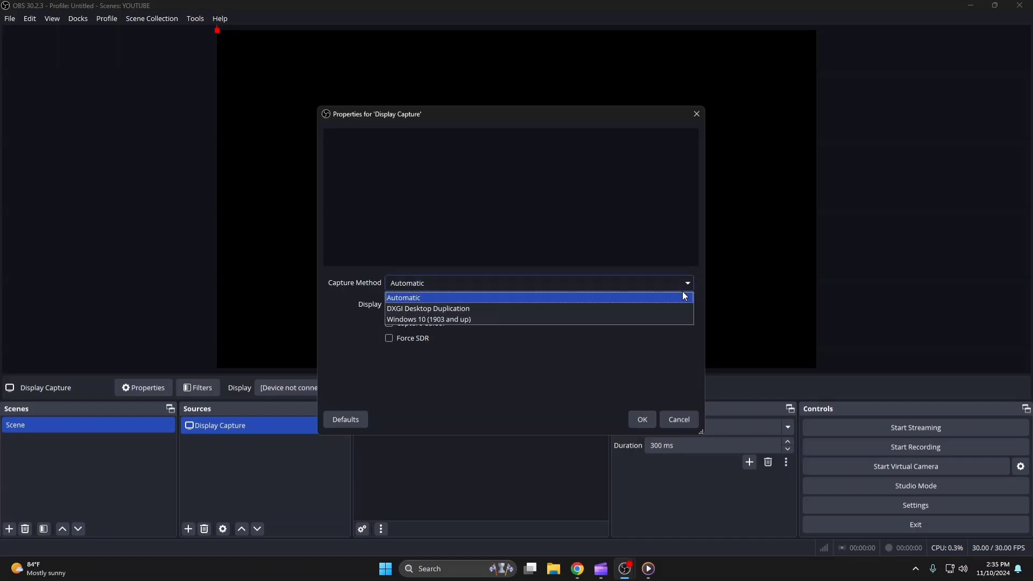
pyautogui.click(618, 319)
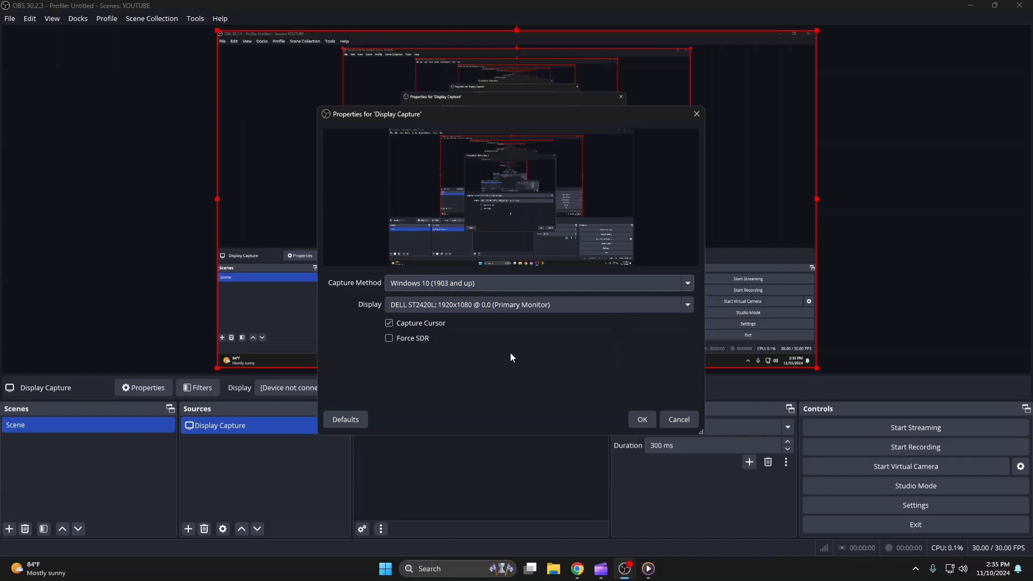
pyautogui.click(689, 307)
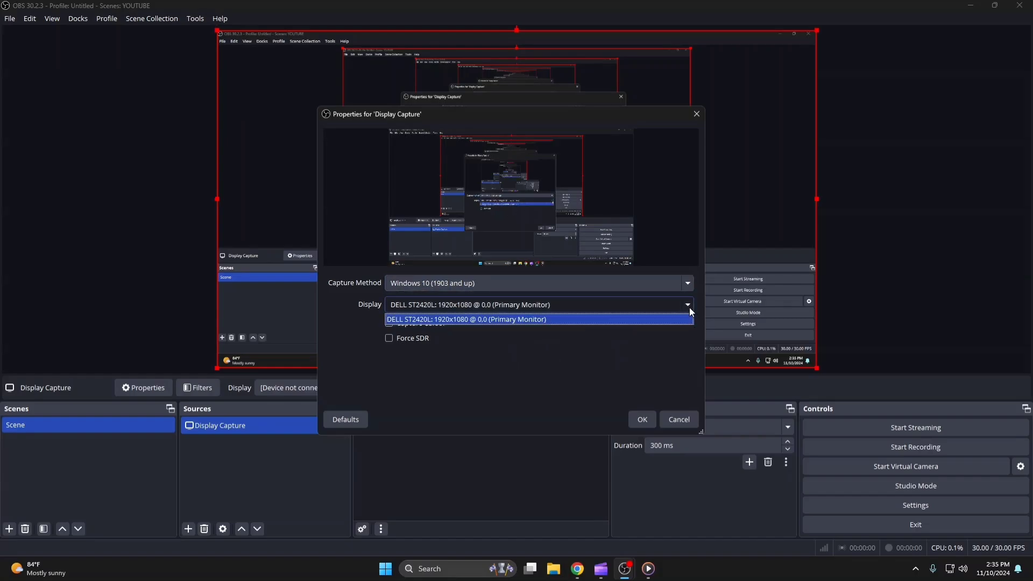
pyautogui.click(690, 307)
pyautogui.click(683, 305)
pyautogui.click(575, 355)
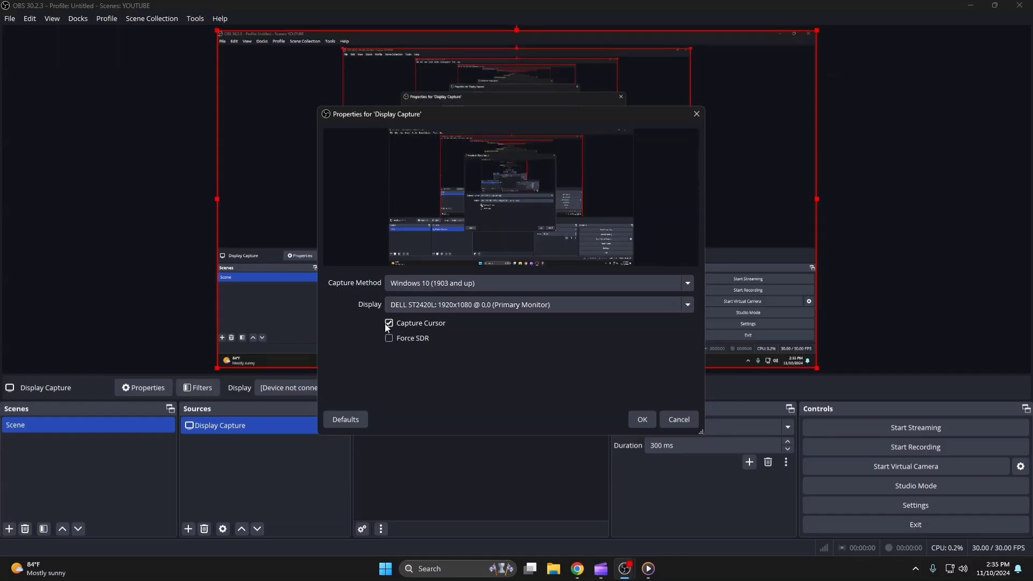
pyautogui.click(643, 420)
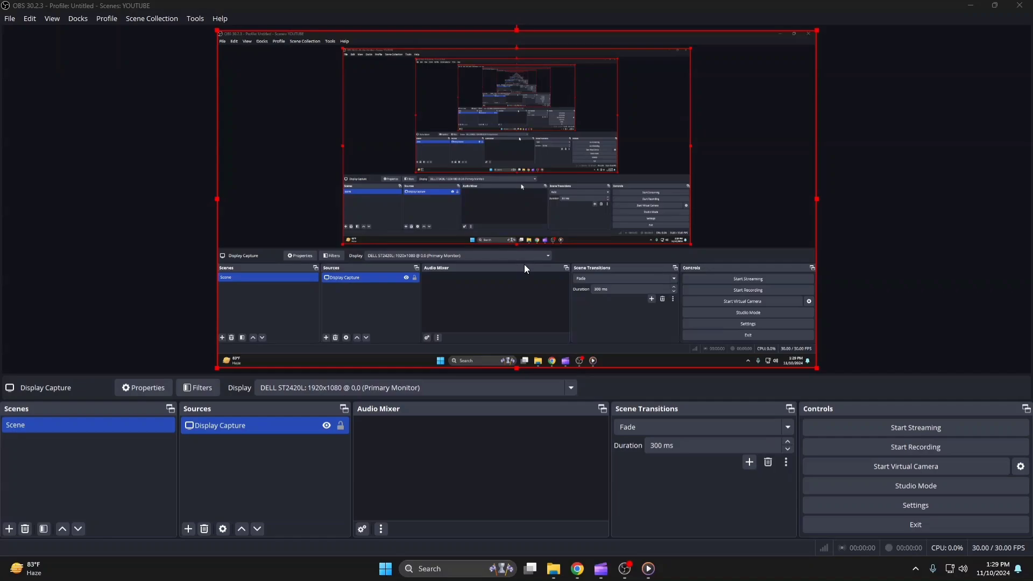
# Search Windows for the Graphics settings and open them
pyautogui.press('super')
pyautogui.write('GRA')
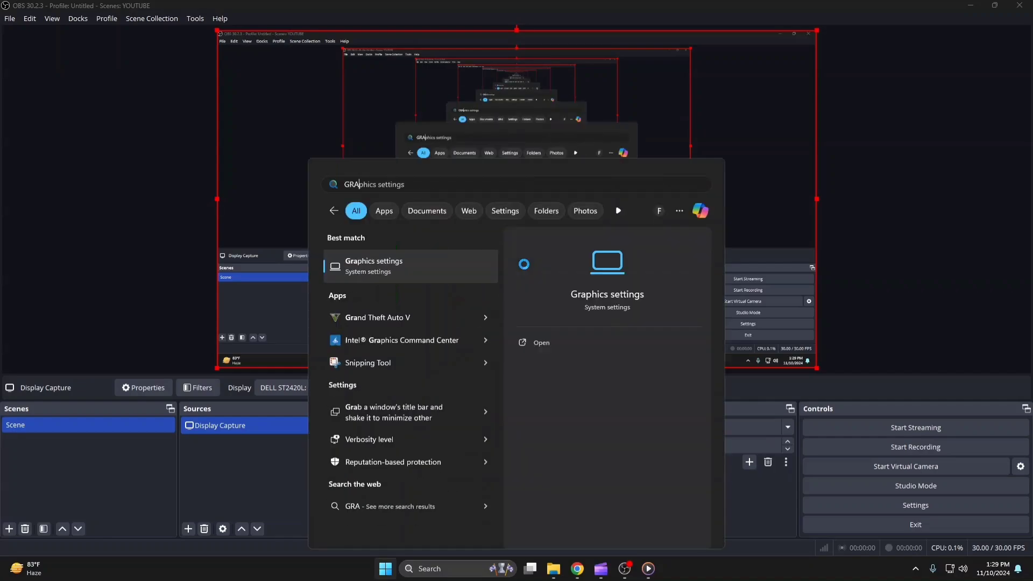
pyautogui.press('Return')
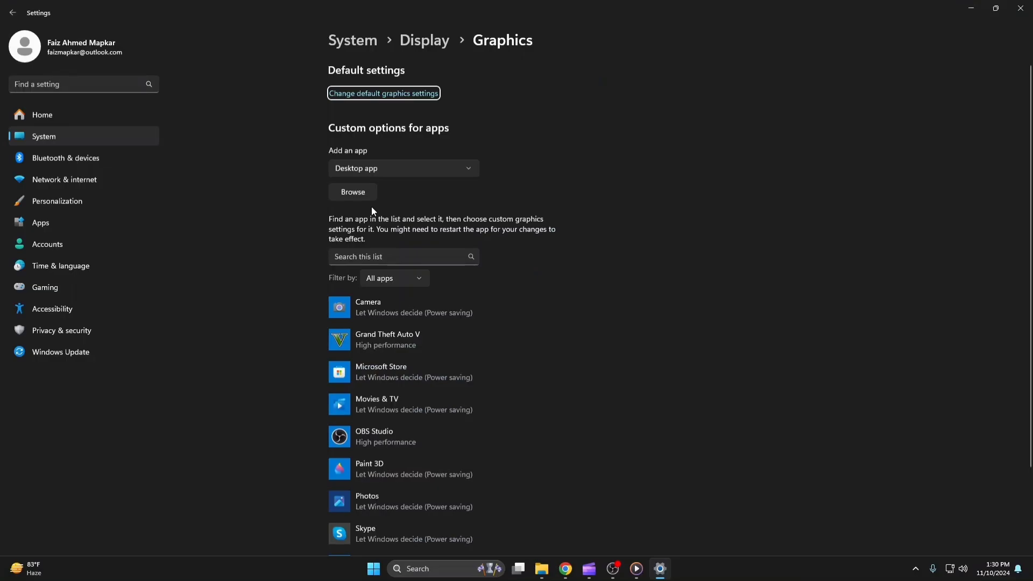
# Add the desktop app obs64 from C:\Program Files\obs-studio\bin\64bit to the custom graphics options
pyautogui.click(420, 168)
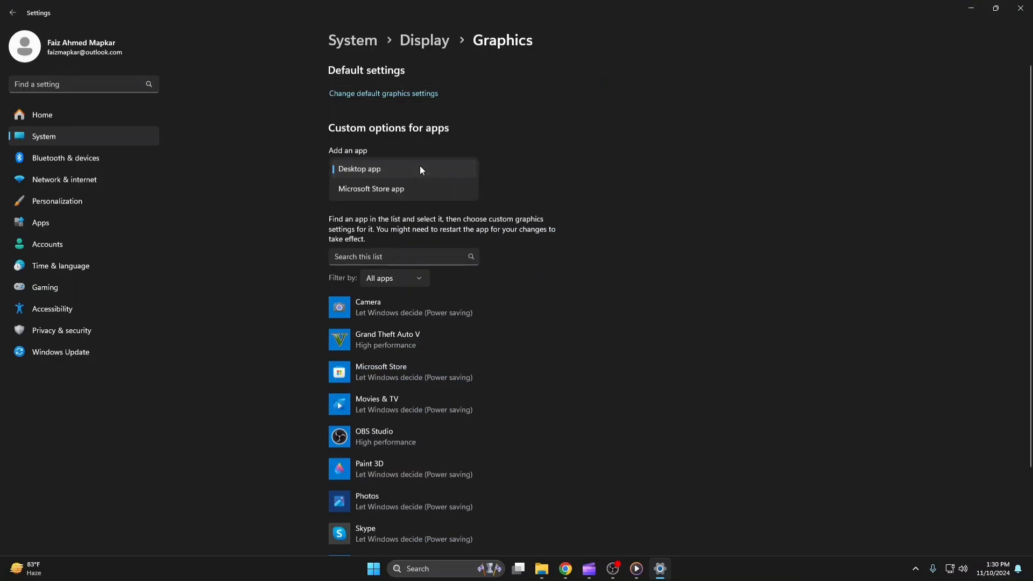
pyautogui.click(421, 169)
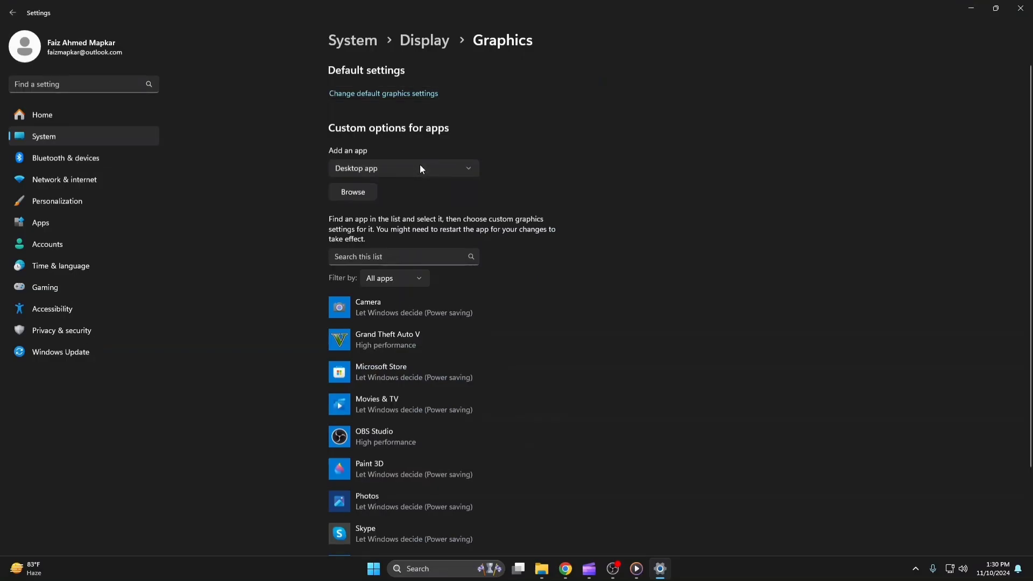
pyautogui.click(359, 193)
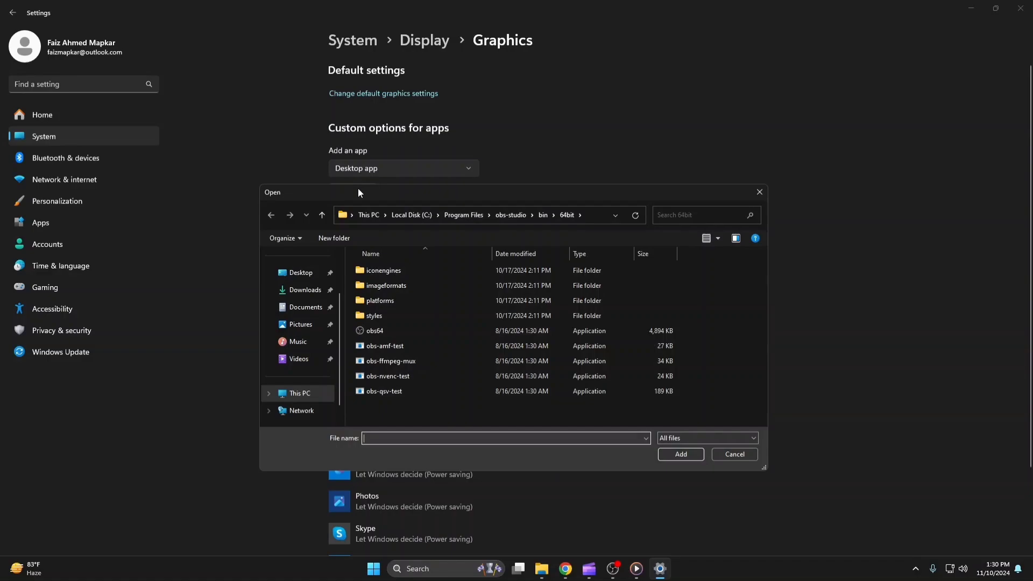
pyautogui.click(590, 218)
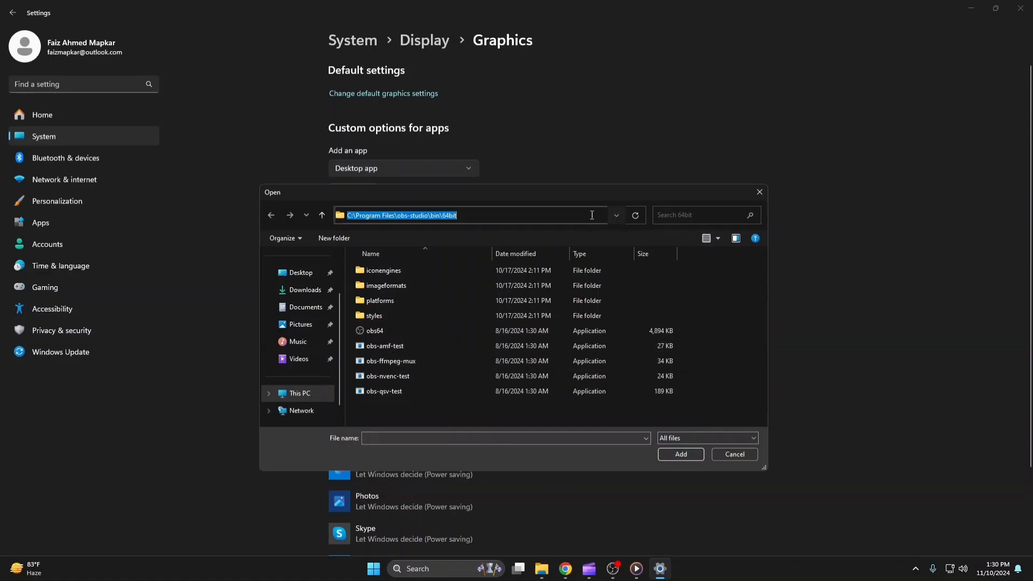
pyautogui.click(525, 211)
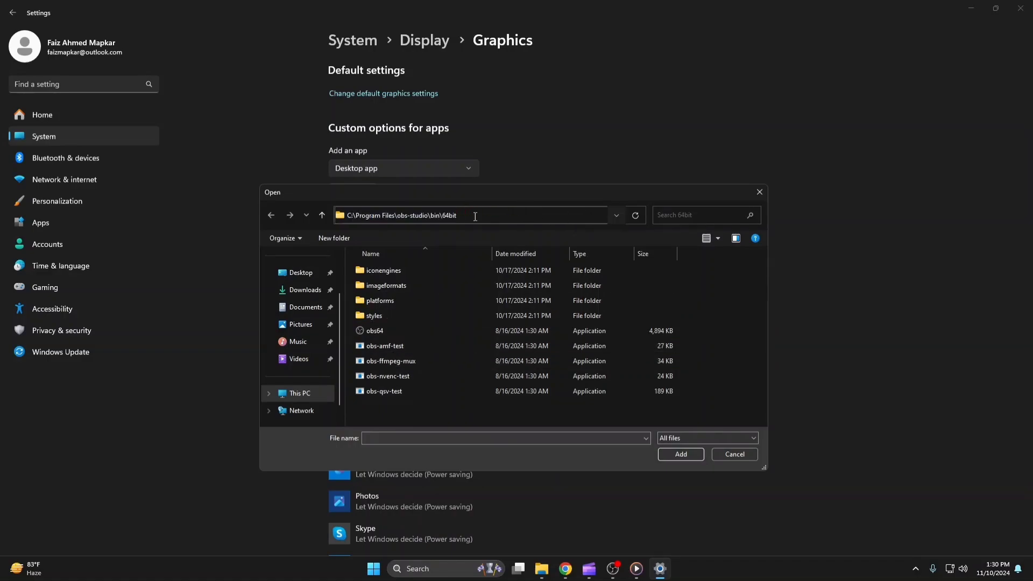
pyautogui.moveTo(457, 218); pyautogui.dragTo(352, 217)
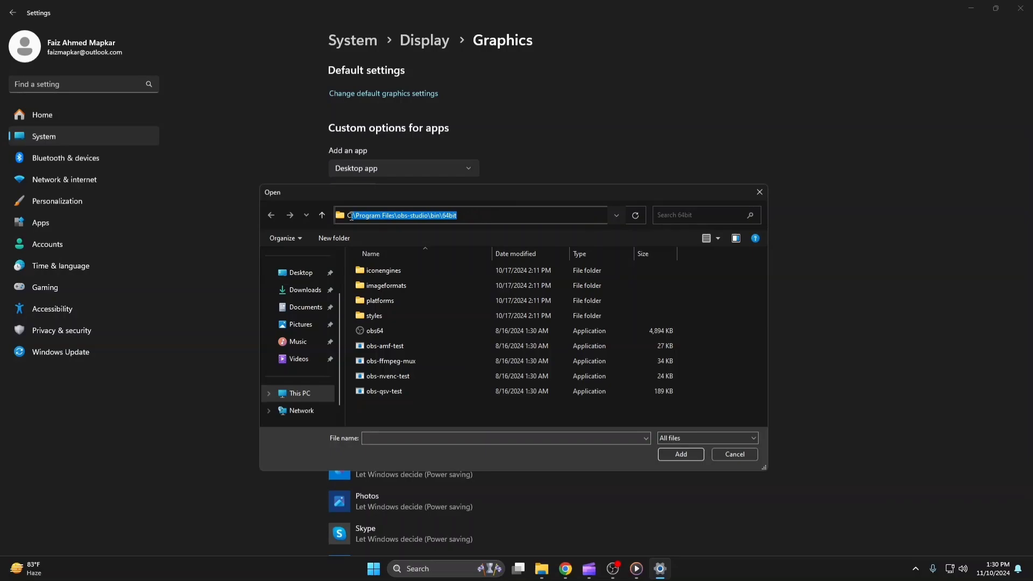
pyautogui.click(495, 217)
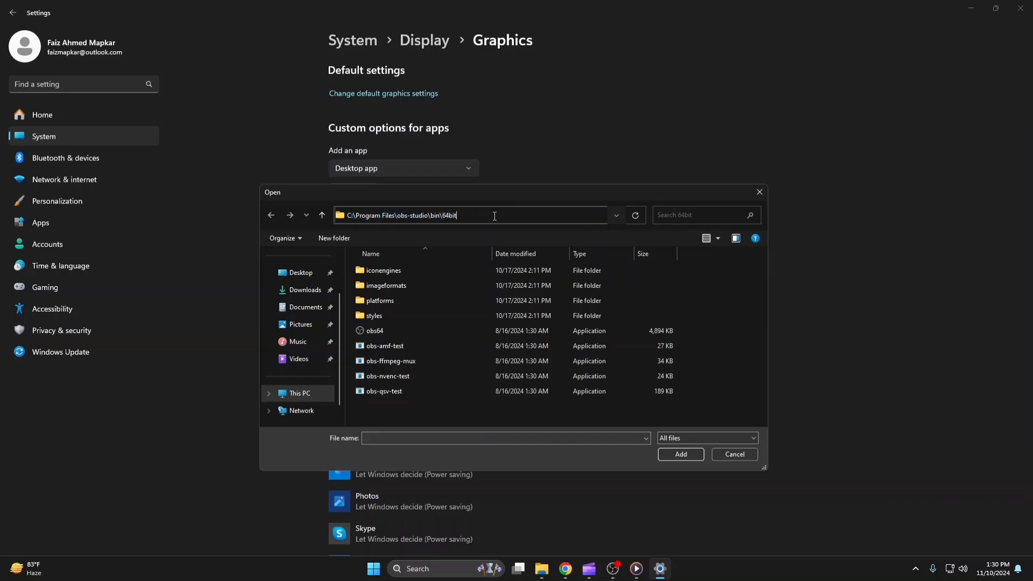
pyautogui.click(424, 329)
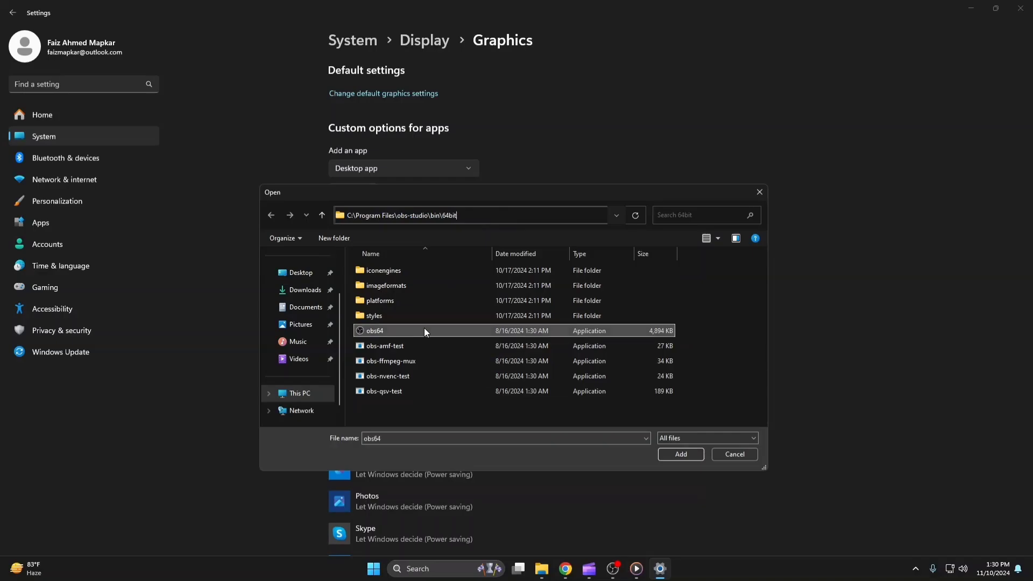
pyautogui.click(679, 454)
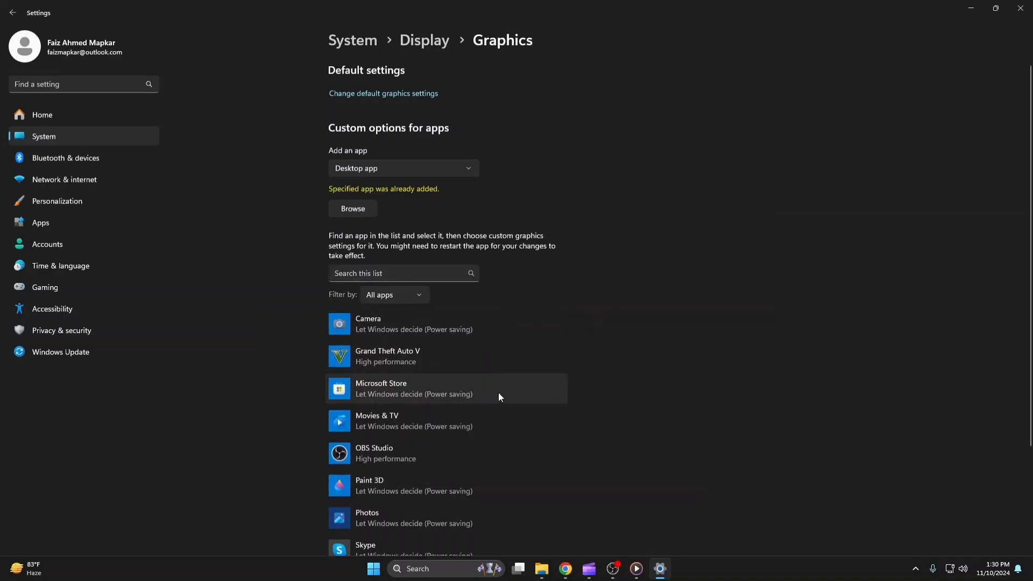
# Save the graphics preference of OBS Studio as High performance and close the Windows Settings
pyautogui.click(465, 454)
pyautogui.click(491, 497)
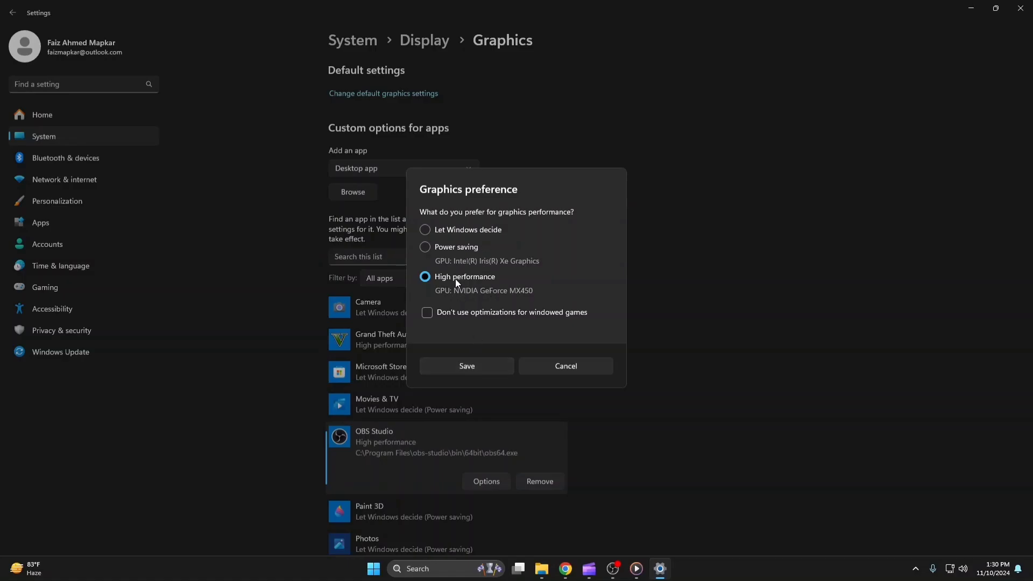
pyautogui.click(476, 363)
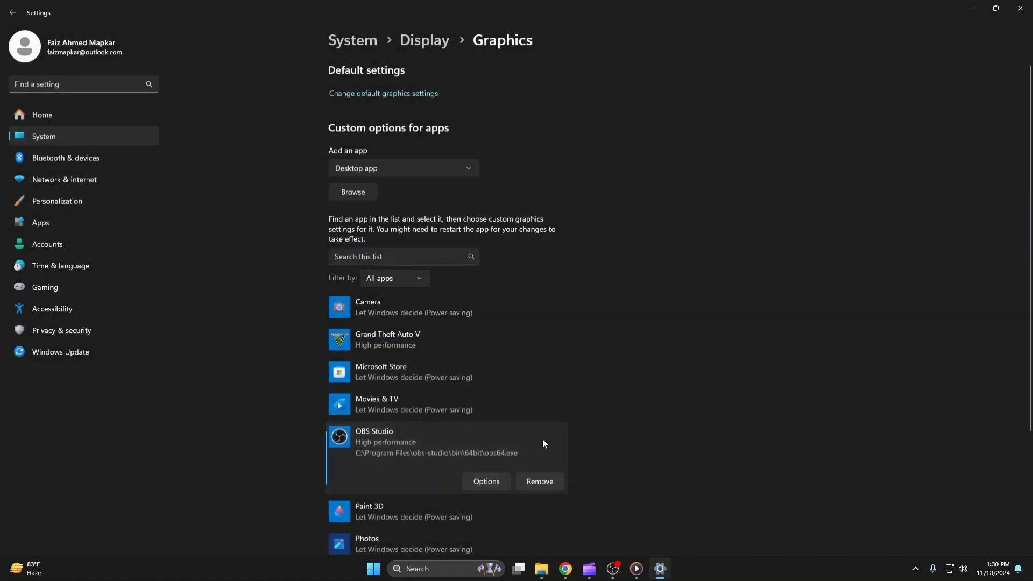
pyautogui.click(1021, 8)
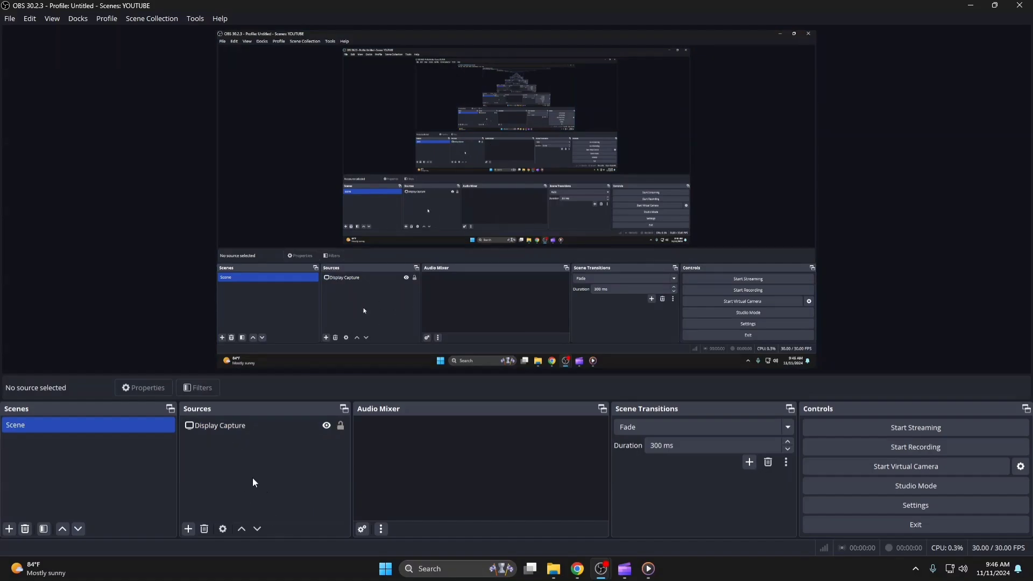
# Add a new visible Audio Input Capture source named "microphone" to the scene in OBS Studio
pyautogui.click(188, 529)
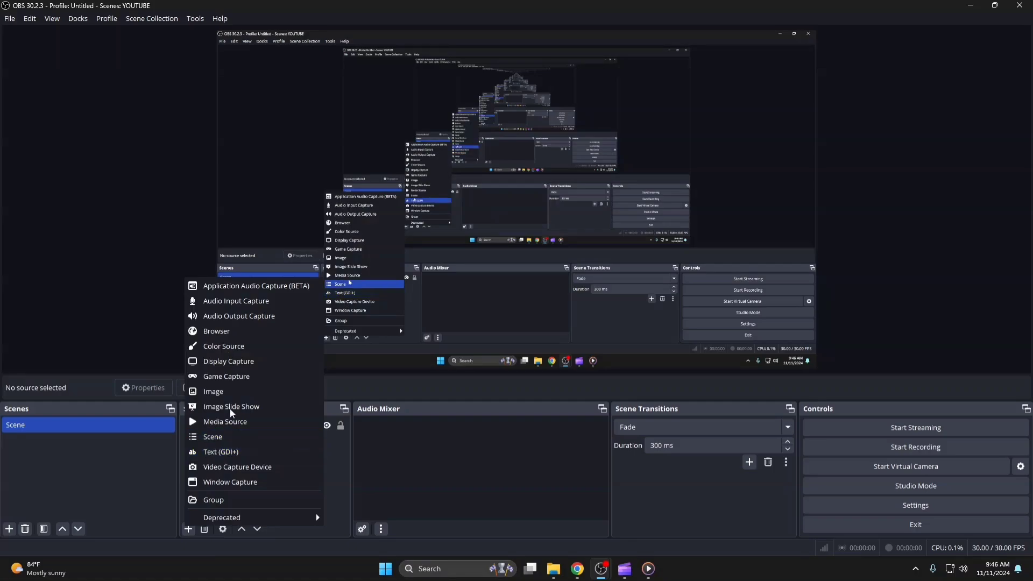
pyautogui.click(231, 301)
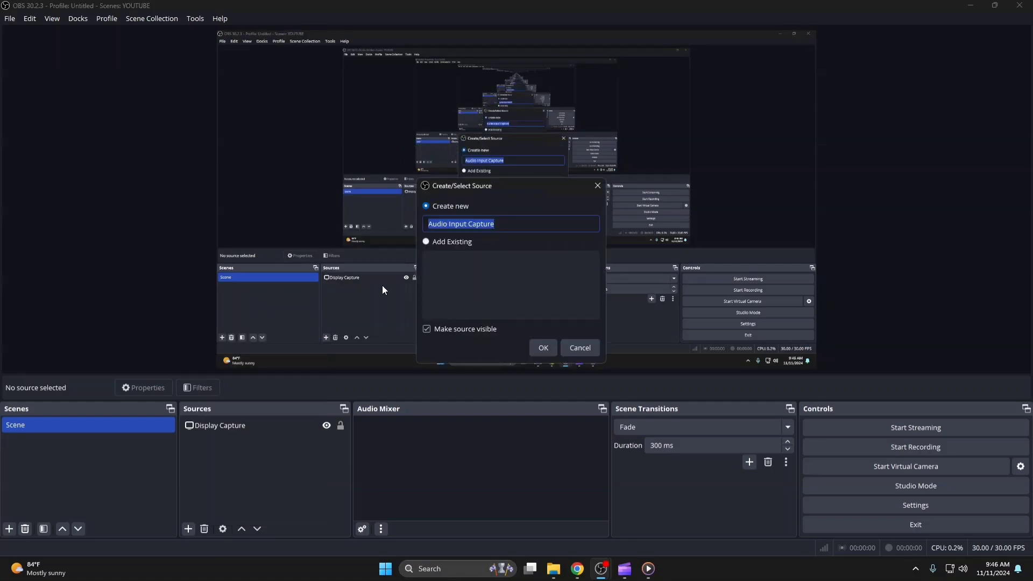
pyautogui.write('mi')
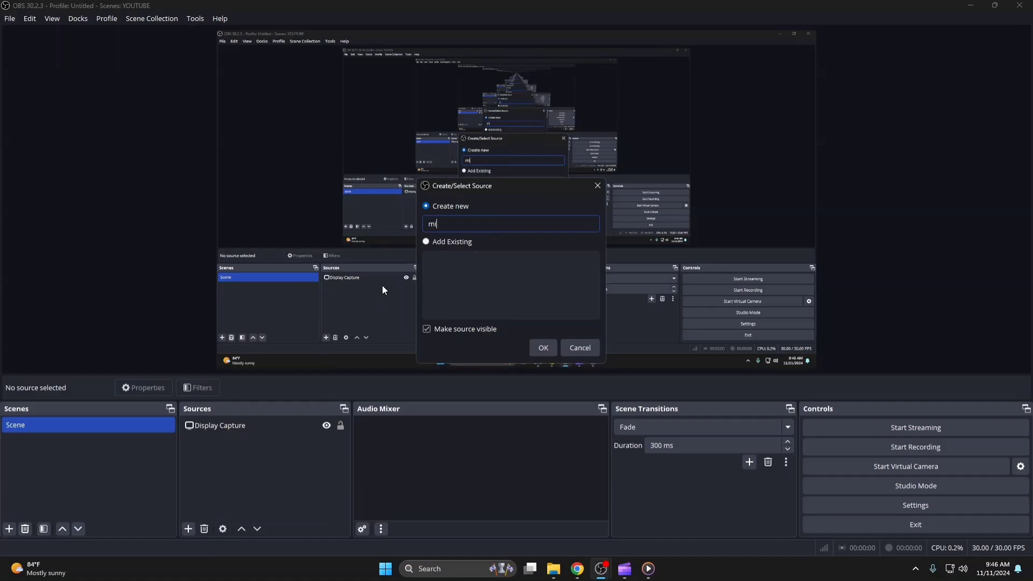
pyautogui.write('croph')
pyautogui.write('one')
pyautogui.press('Return')
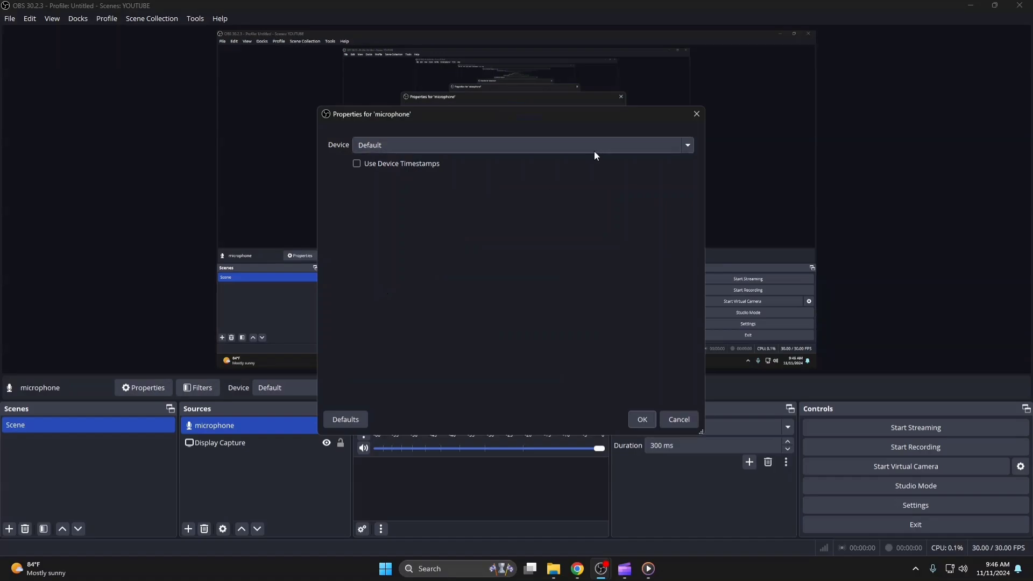
# Set the microphone source's device to Microphone (2- USB headset BSF) and accept its properties
pyautogui.click(672, 150)
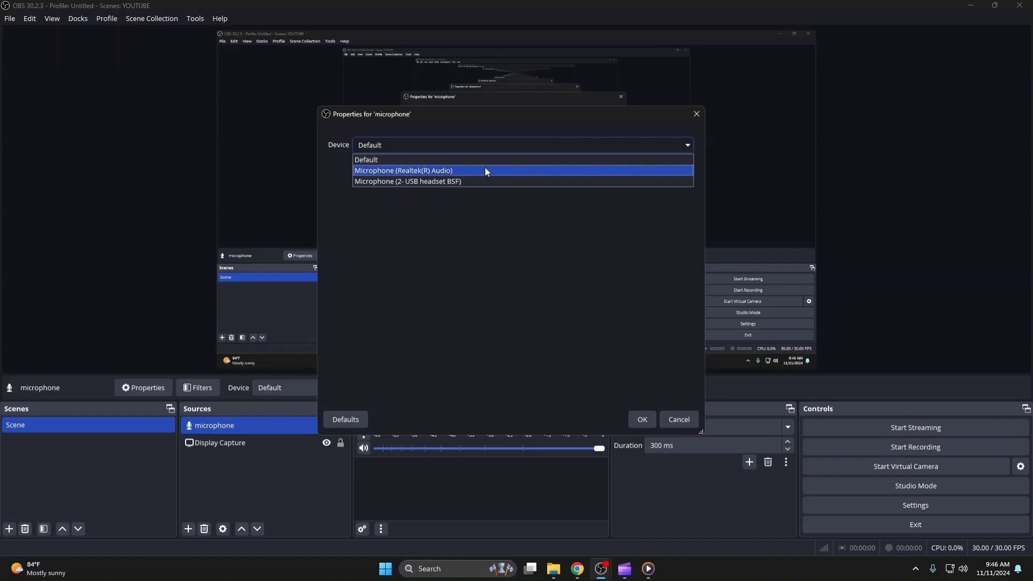
pyautogui.click(479, 183)
pyautogui.click(638, 416)
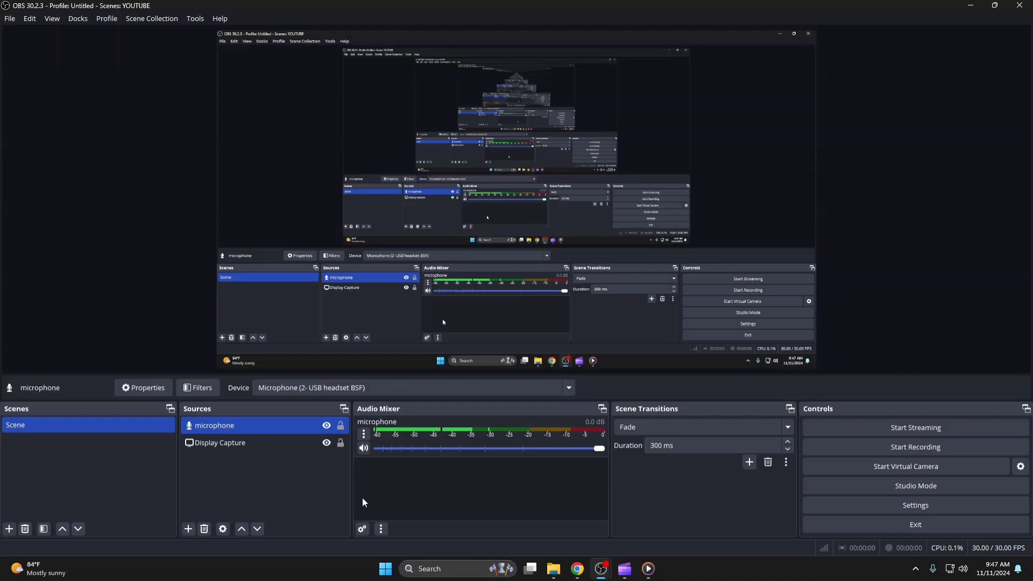
# Add a new visible Audio Output Capture source named "system sound" to the scene
pyautogui.click(188, 529)
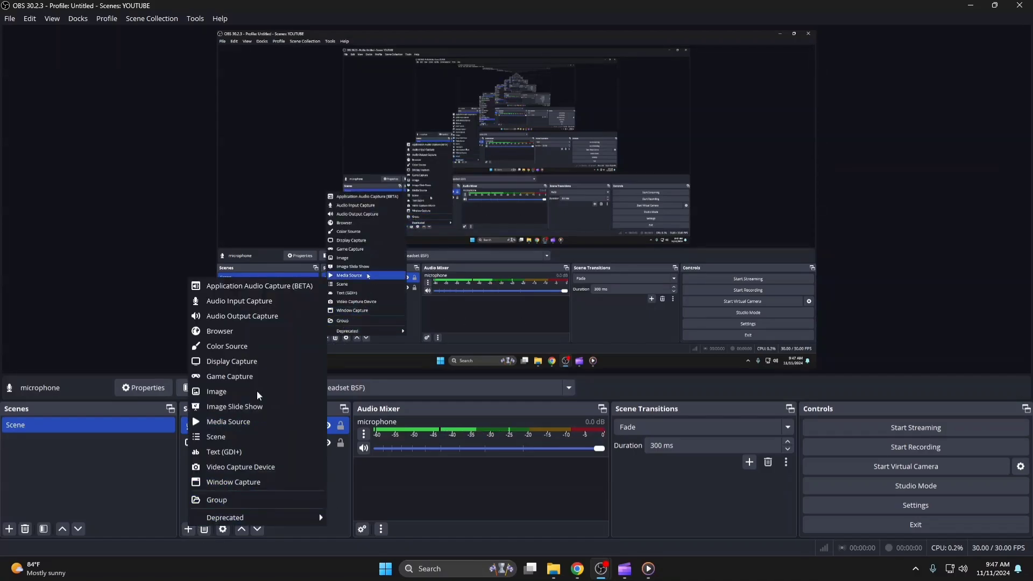
pyautogui.click(253, 317)
pyautogui.write('s')
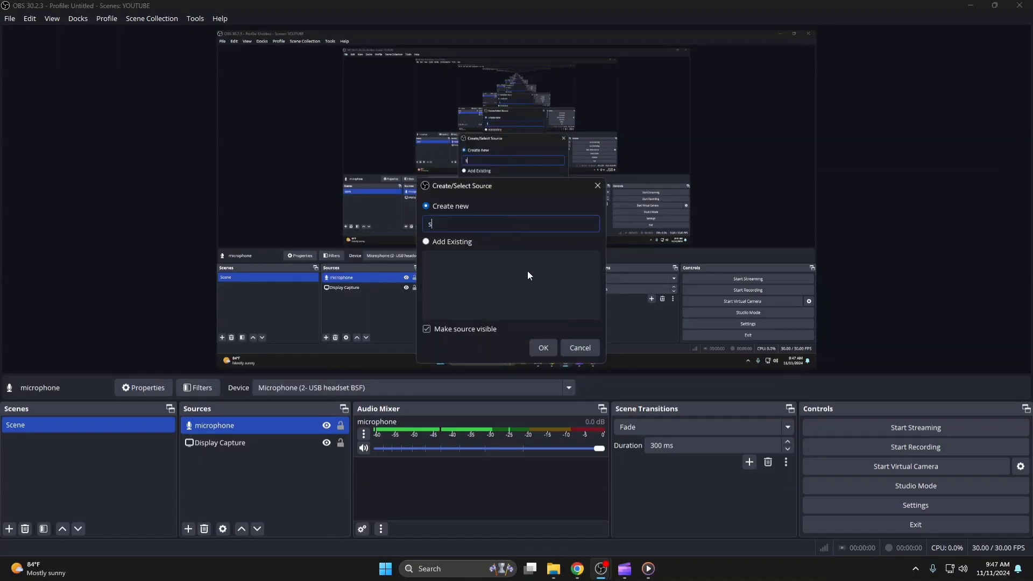
pyautogui.write('ystem sound')
pyautogui.press('Return')
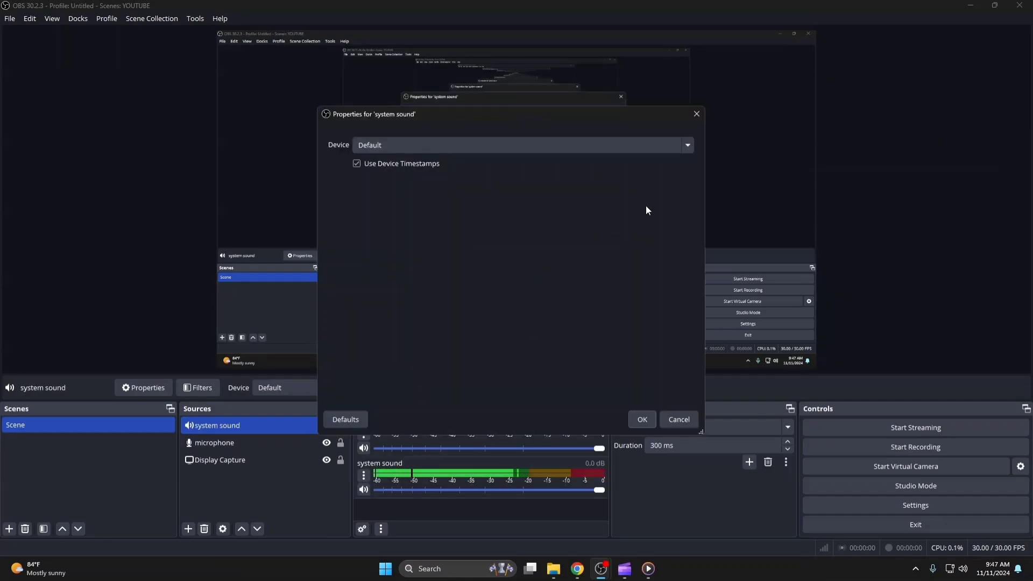
# Set the system sound source's device to Speakers (2- USB headset BSF) and accept its properties
pyautogui.click(680, 144)
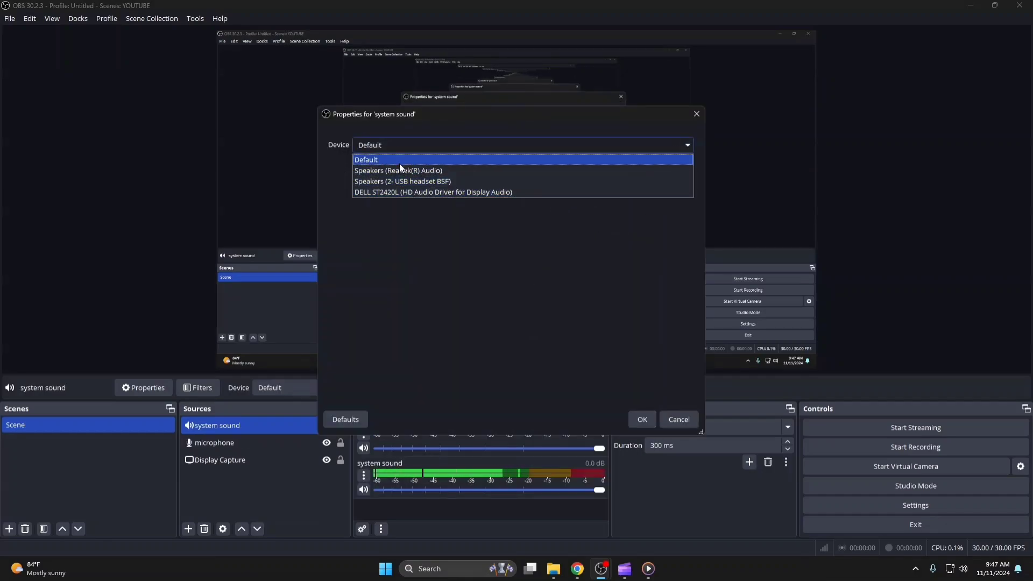
pyautogui.click(480, 183)
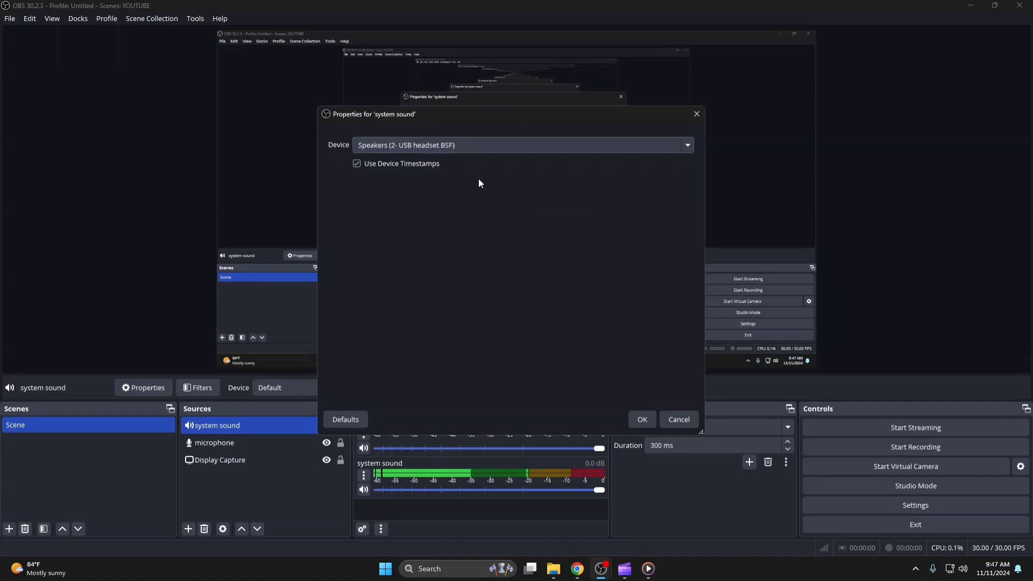
pyautogui.click(643, 423)
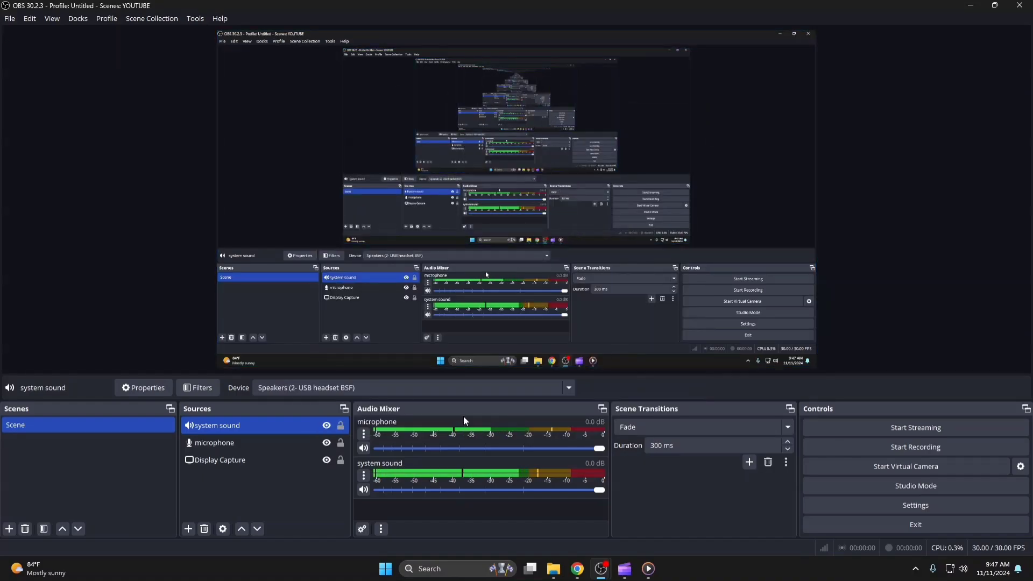
pyautogui.click(222, 444)
pyautogui.click(223, 426)
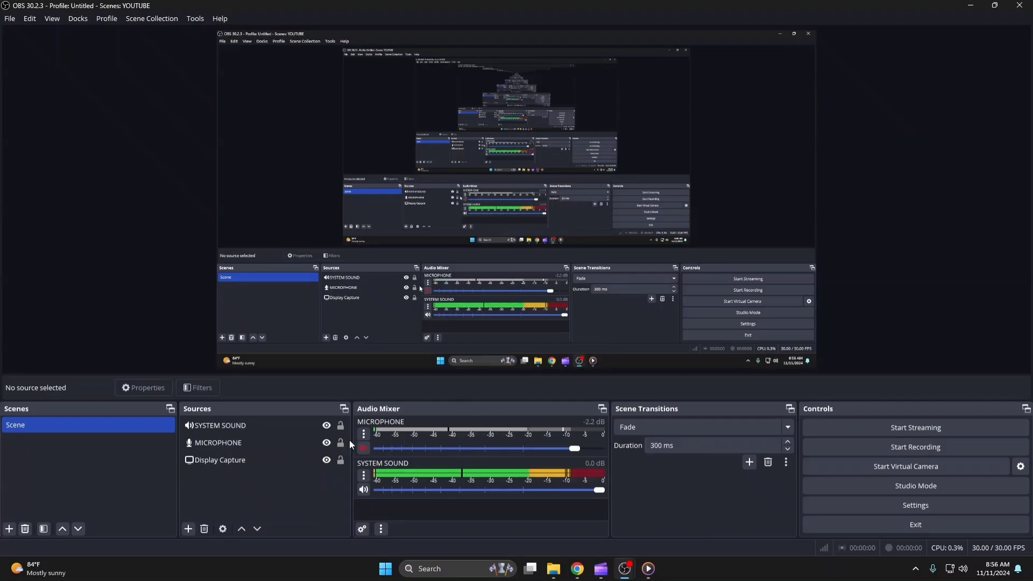
# Unmute the microphone in the audio mixer and set its volume to about -2 dB
pyautogui.click(365, 449)
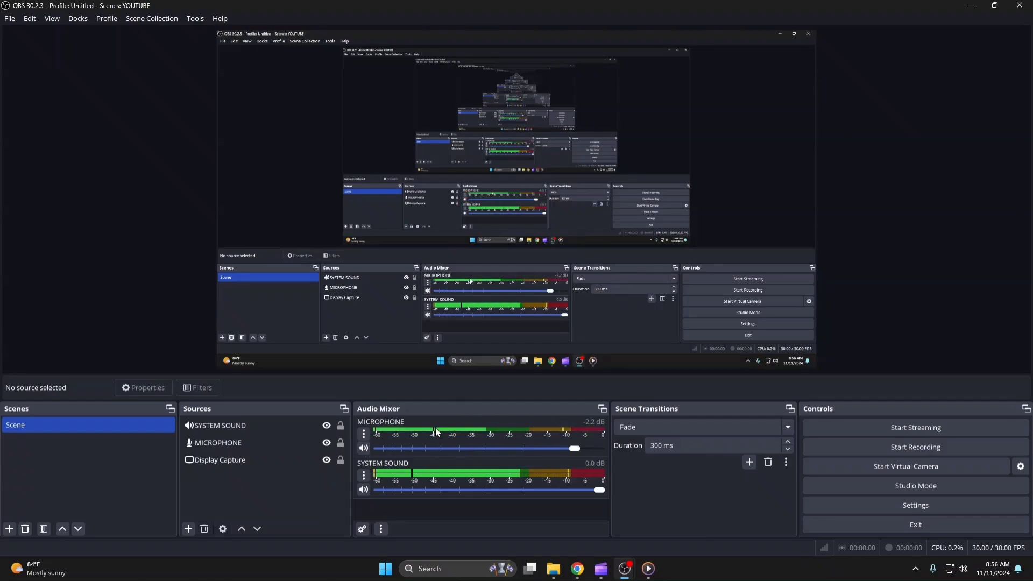
pyautogui.moveTo(573, 448); pyautogui.dragTo(577, 448)
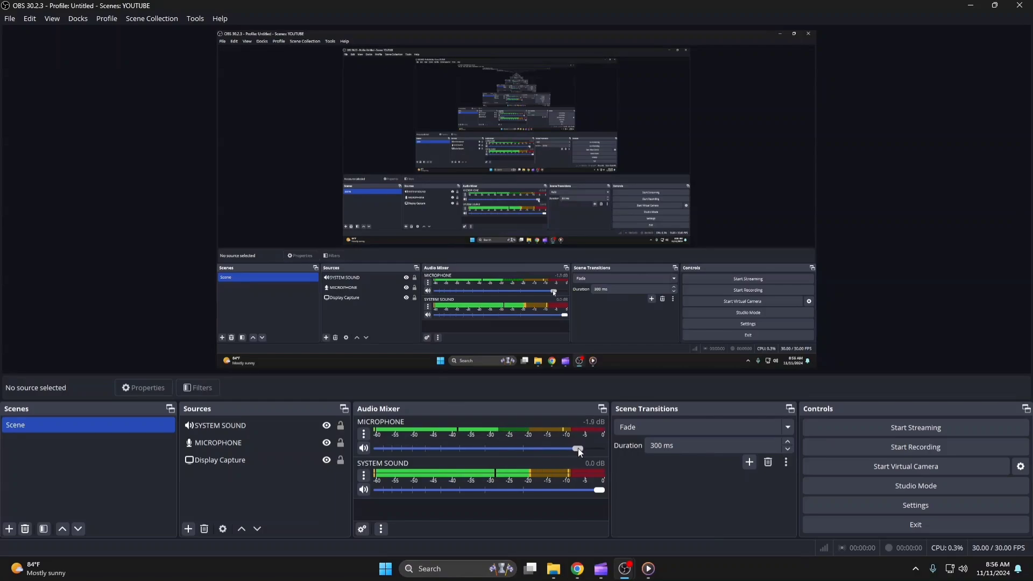
# Review the advanced audio properties of the microphone and system sound sources, and close them without changes
pyautogui.click(364, 434)
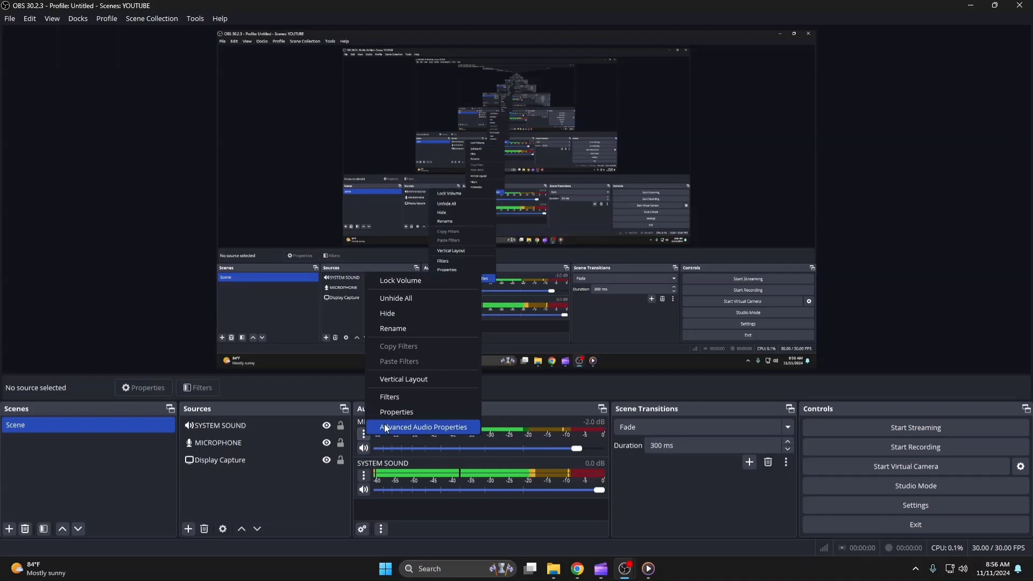
pyautogui.click(385, 428)
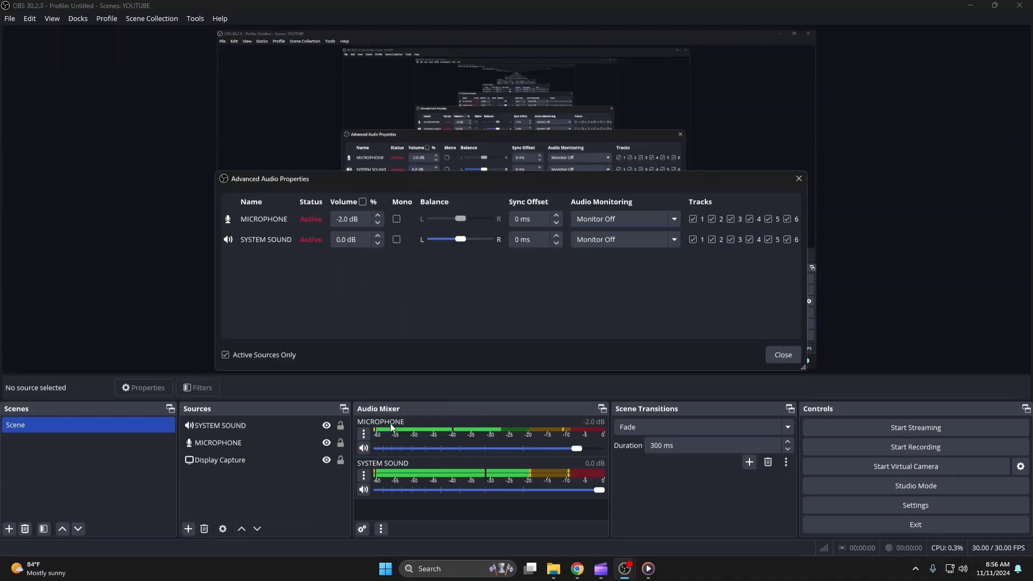
pyautogui.click(798, 179)
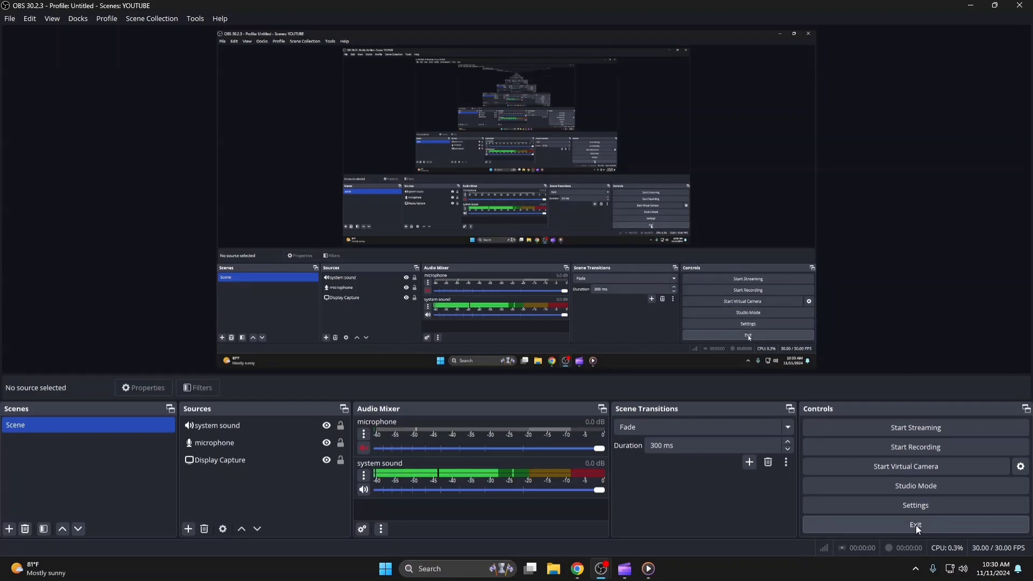
# Record a short test of the screen, pausing and resuming it once before stopping the recording
pyautogui.click(932, 446)
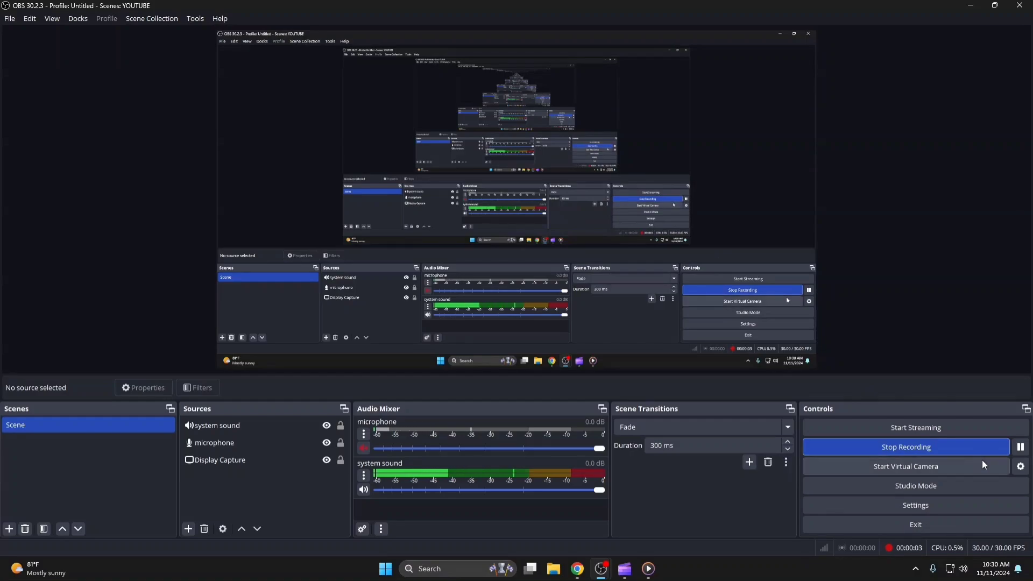
pyautogui.click(1020, 451)
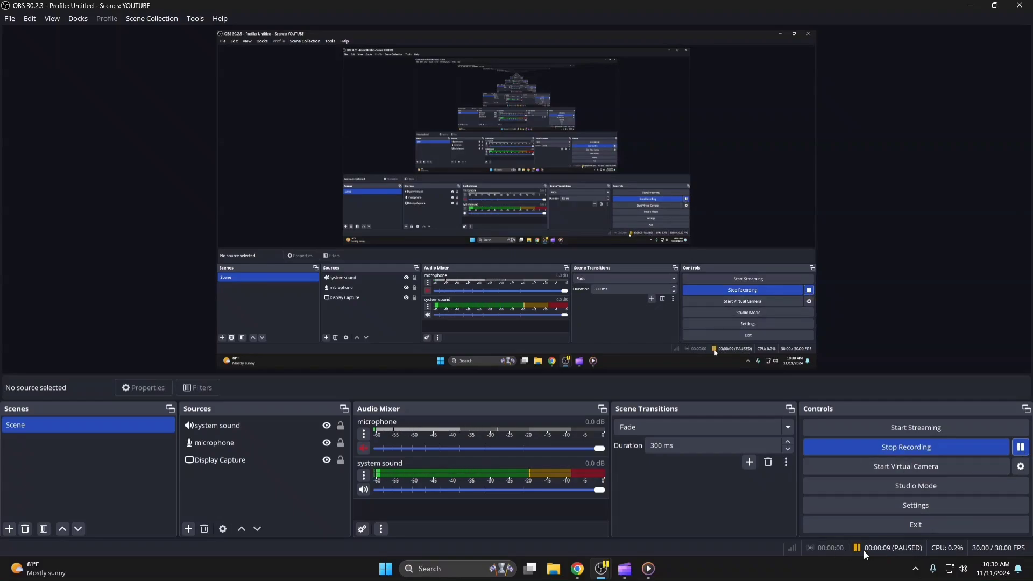
pyautogui.click(1021, 451)
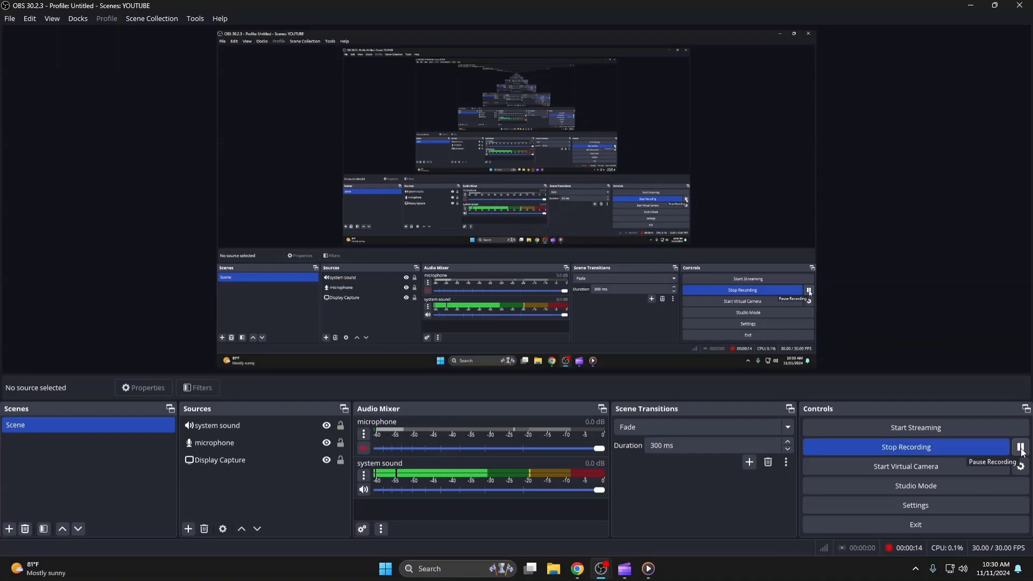
pyautogui.click(896, 449)
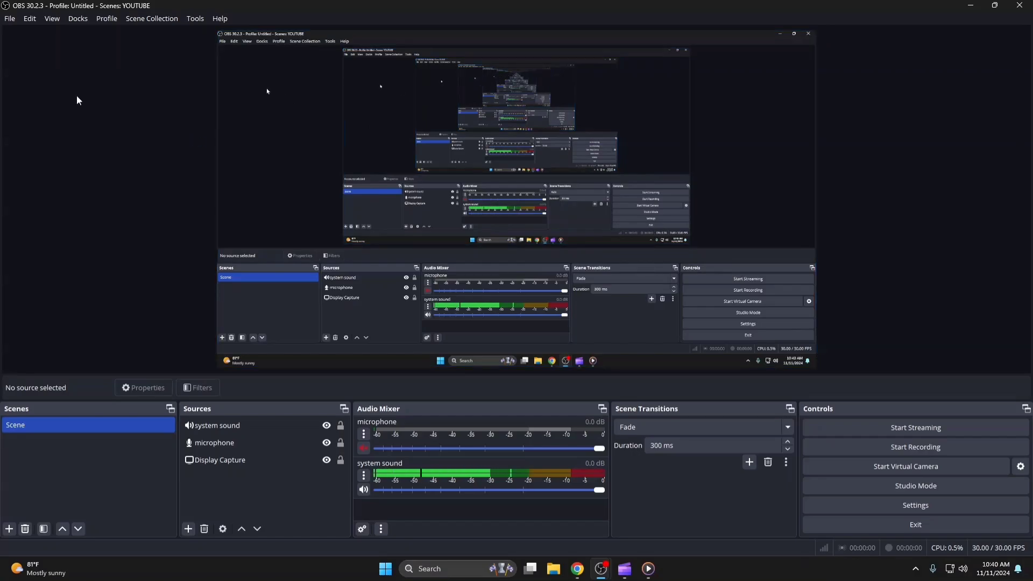
pyautogui.click(11, 19)
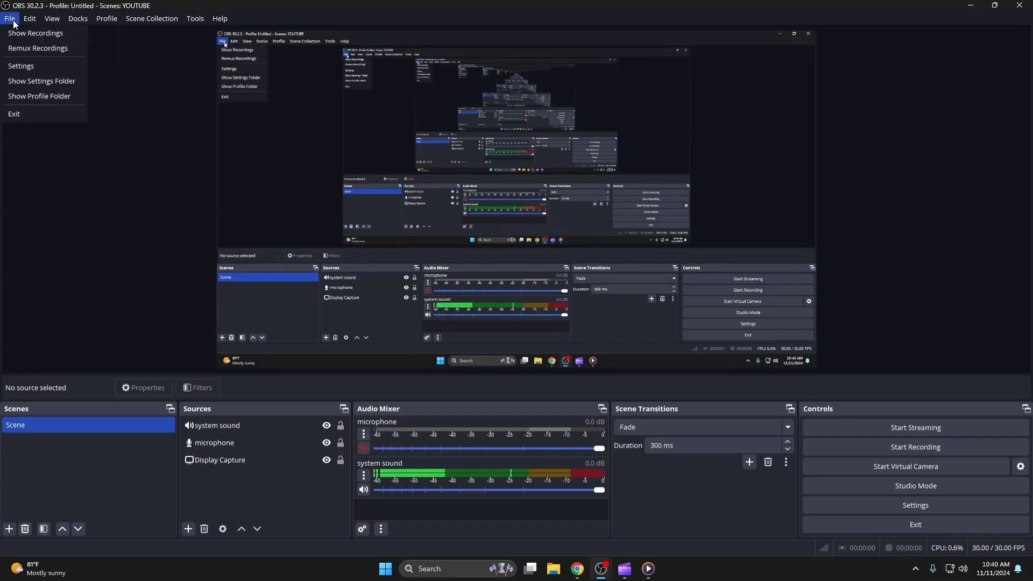
pyautogui.click(21, 33)
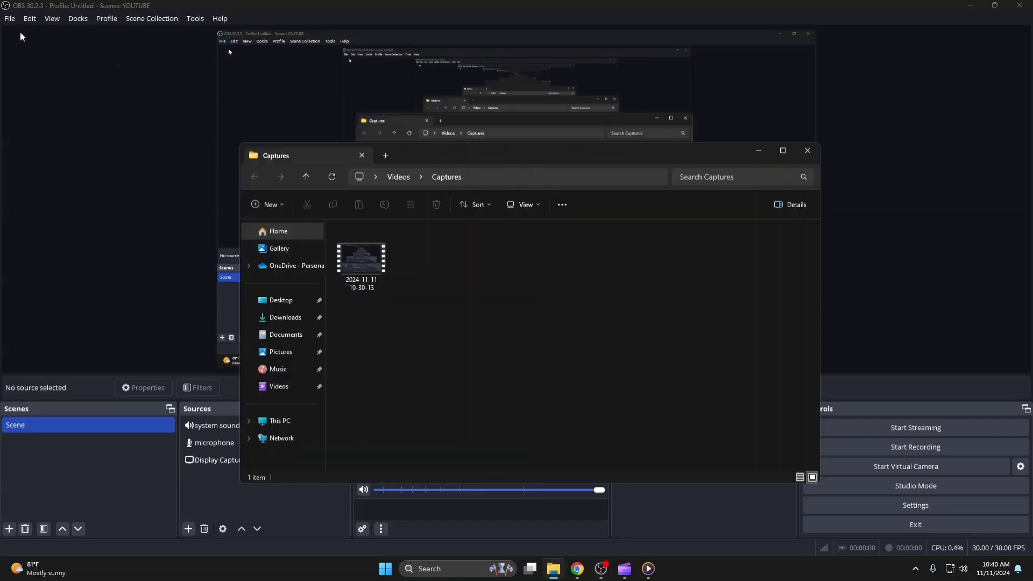
pyautogui.click(361, 269)
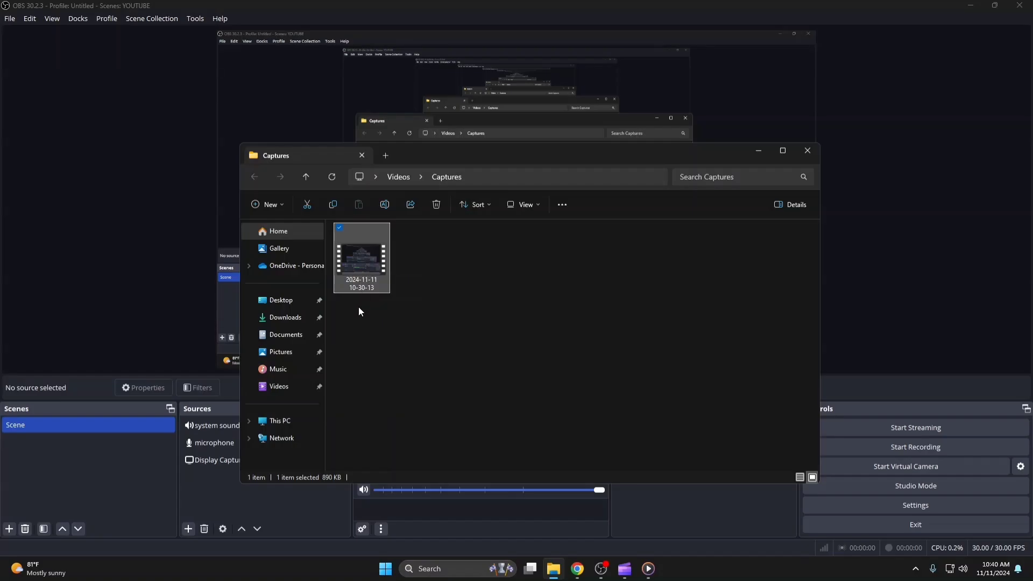
pyautogui.doubleClick(370, 269)
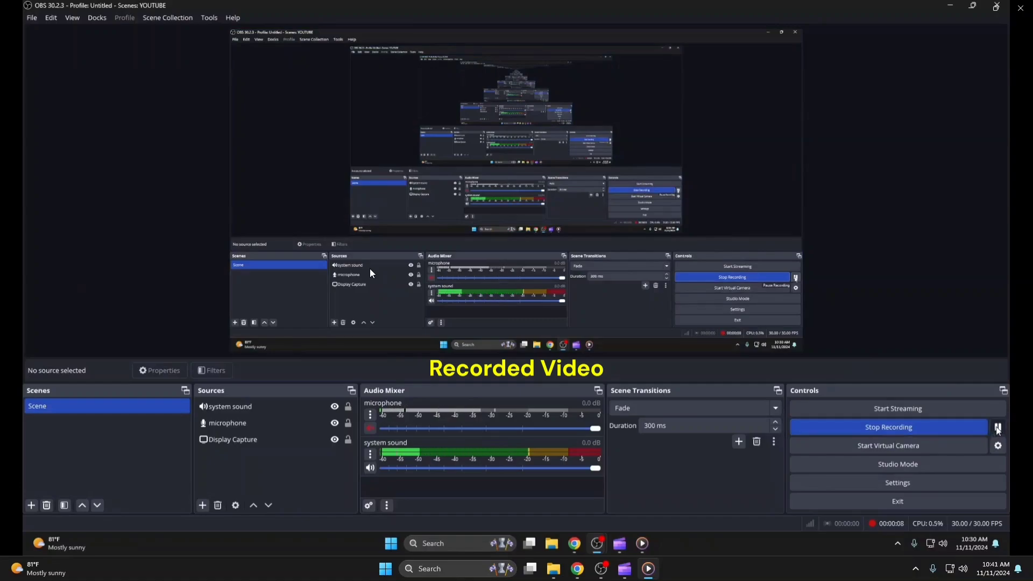
pyautogui.moveTo(473, 254)
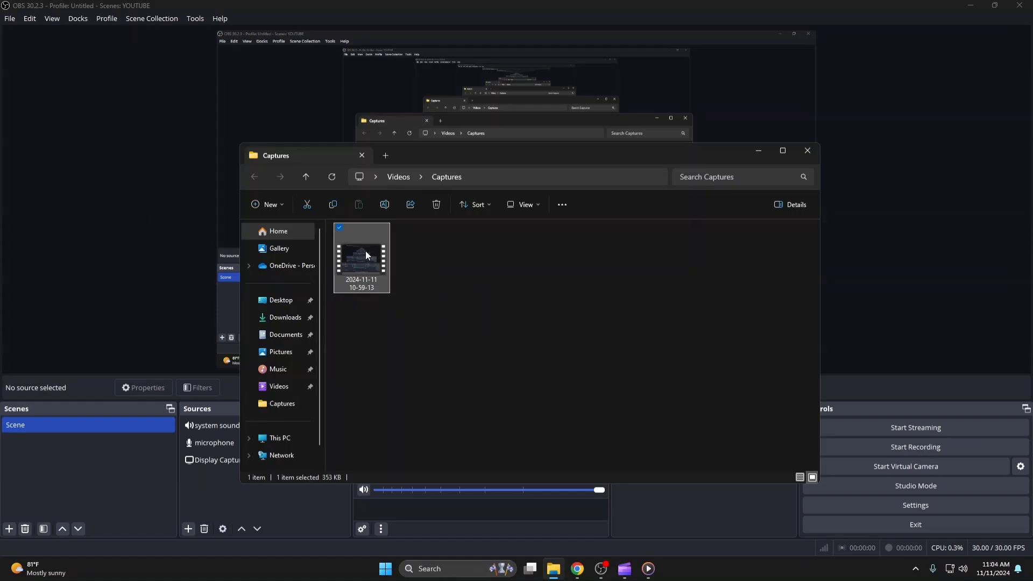
pyautogui.rightClick(366, 253)
pyautogui.click(401, 491)
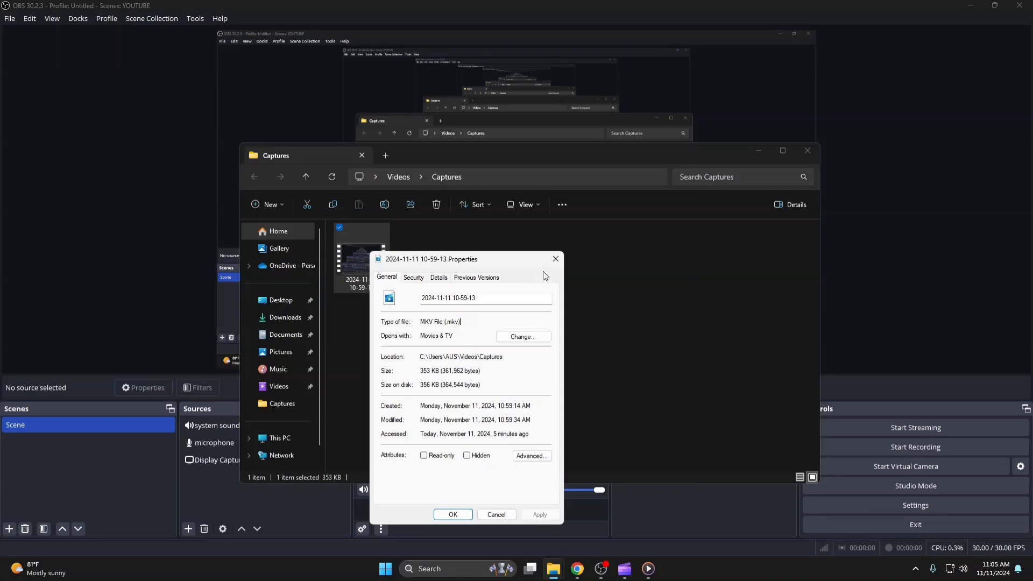
pyautogui.click(556, 259)
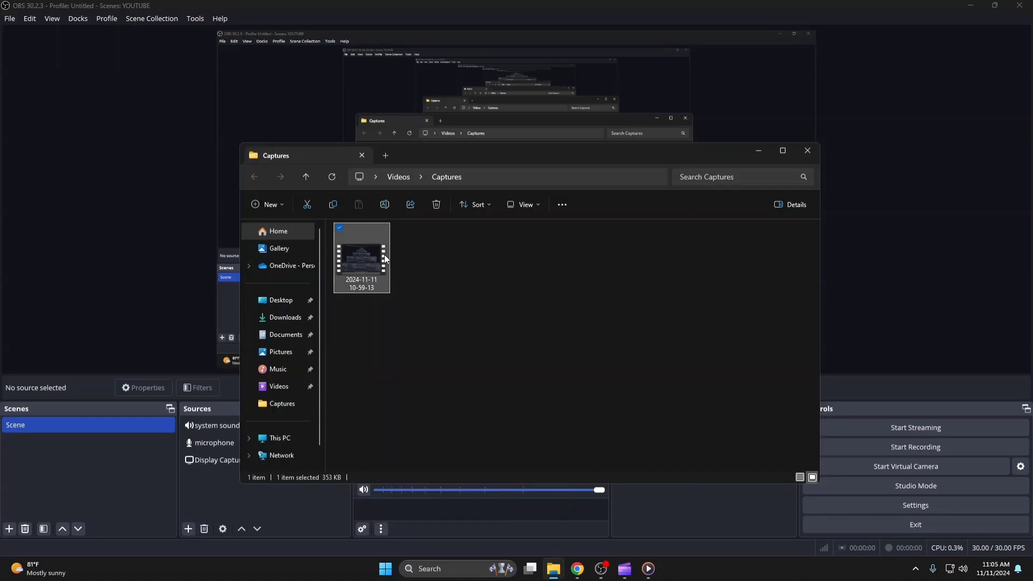
pyautogui.click(815, 155)
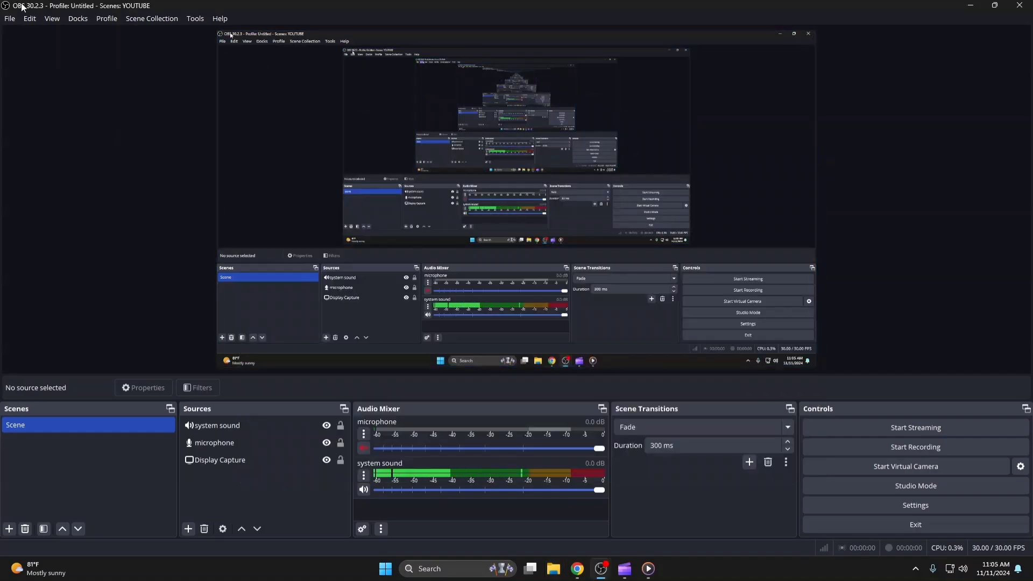
pyautogui.click(12, 20)
pyautogui.click(38, 48)
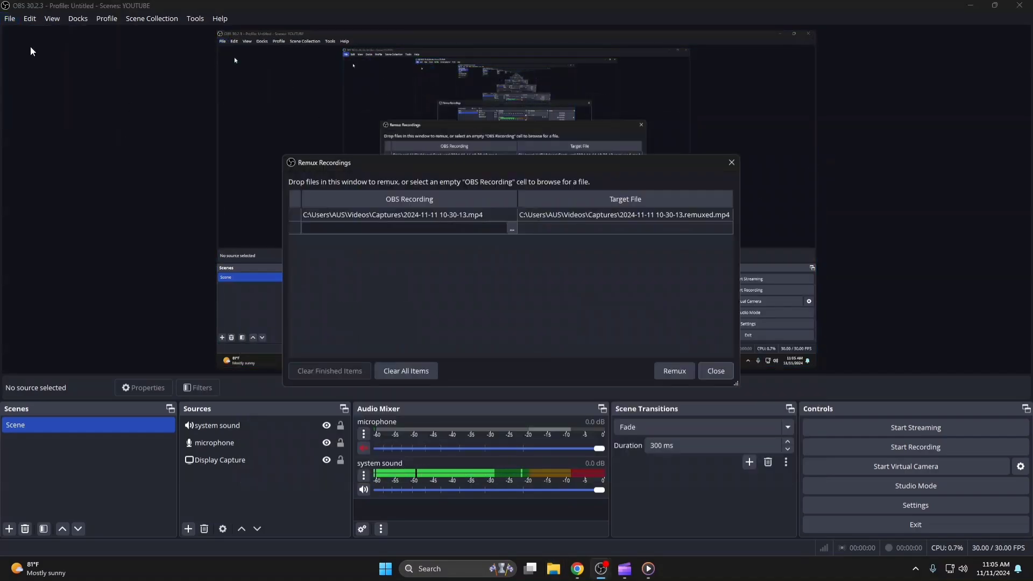
pyautogui.click(512, 231)
pyautogui.click(417, 277)
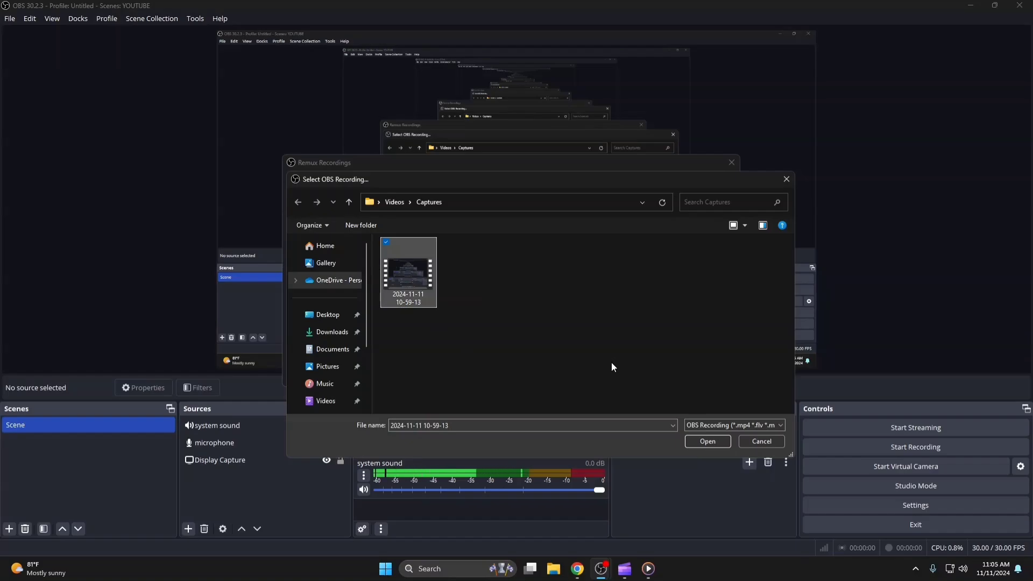
pyautogui.click(708, 442)
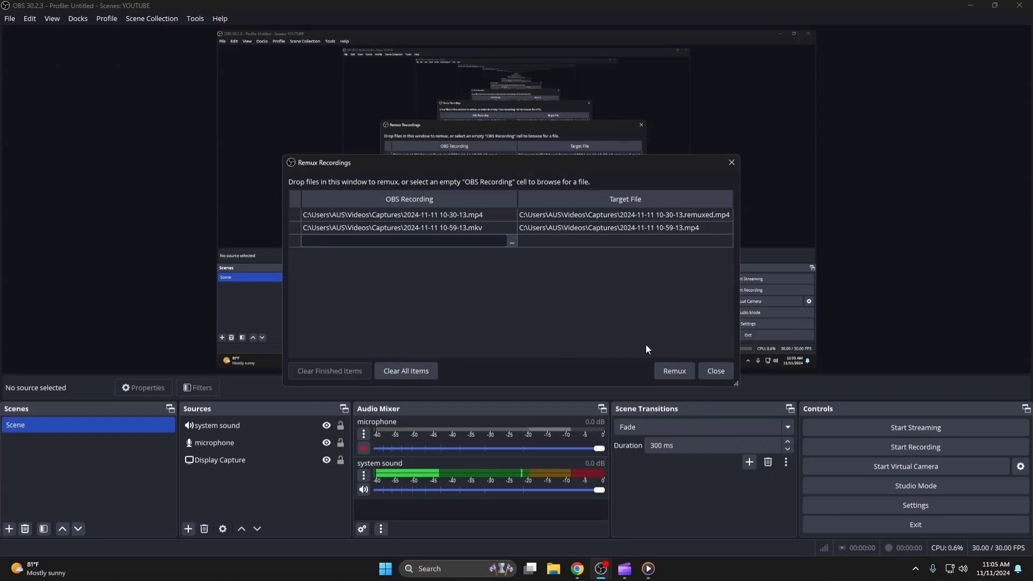
pyautogui.click(664, 372)
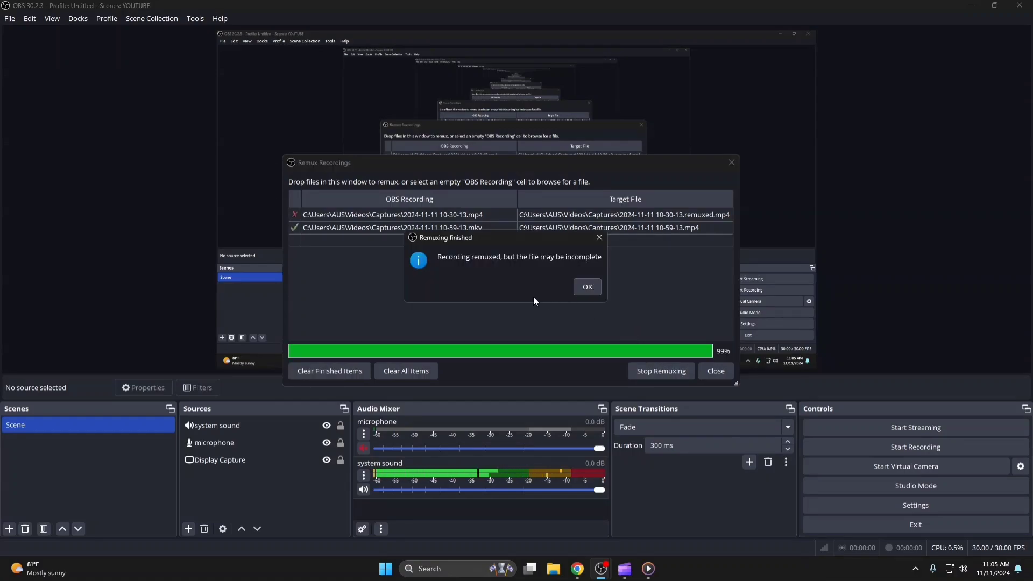
pyautogui.click(585, 288)
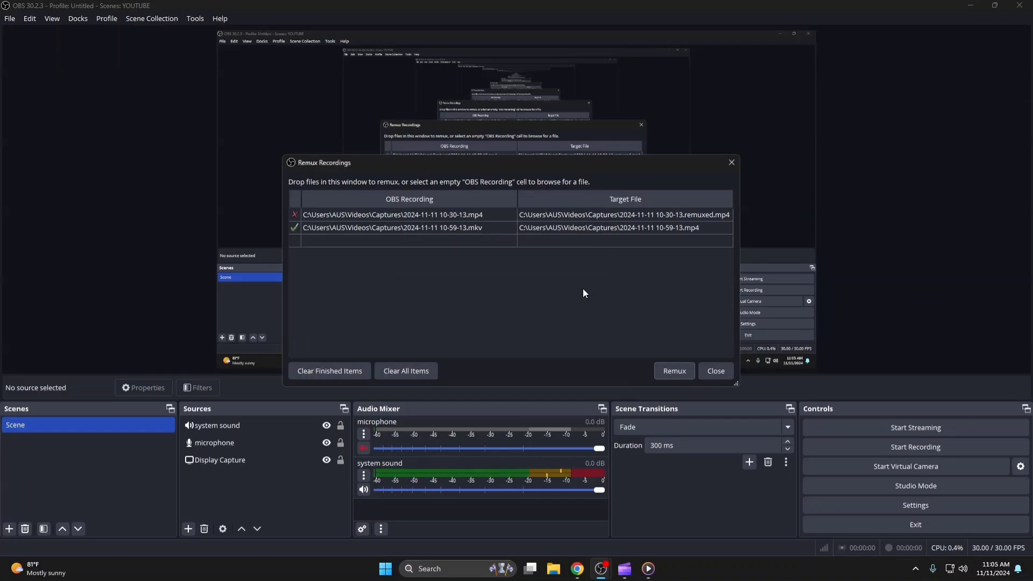
pyautogui.click(715, 369)
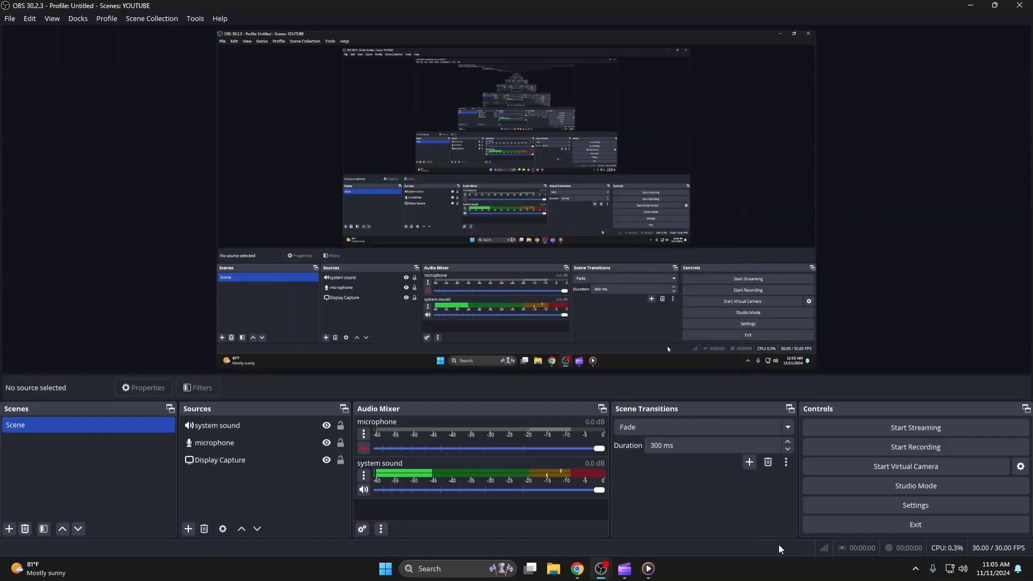
pyautogui.click(12, 19)
pyautogui.click(34, 33)
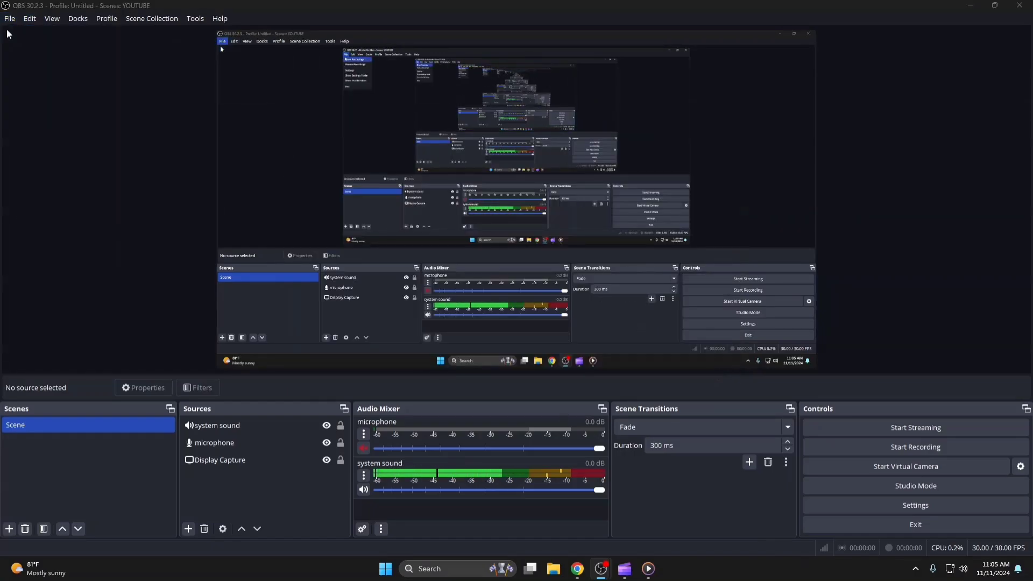
pyautogui.click(425, 259)
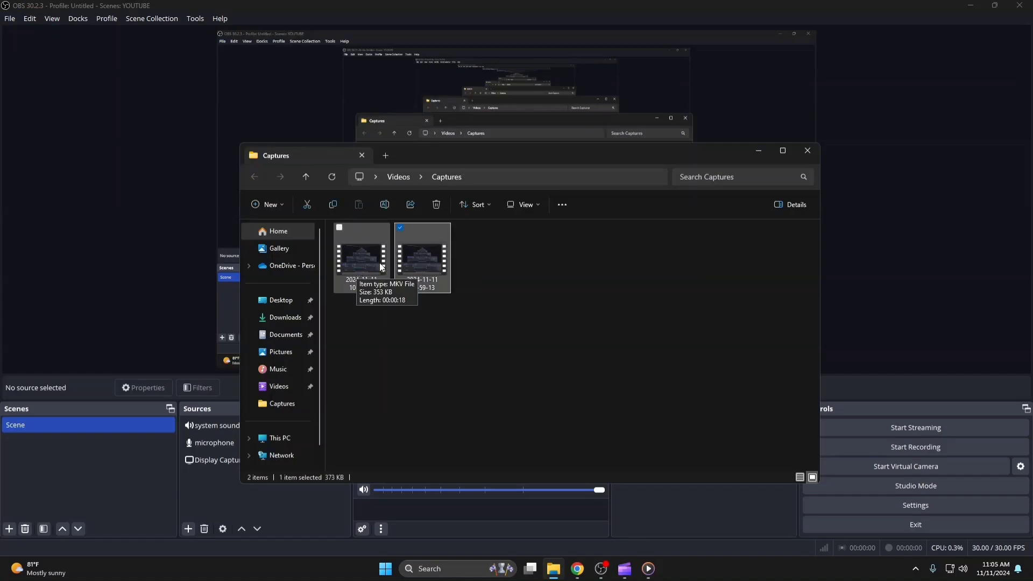
pyautogui.rightClick(410, 257)
pyautogui.click(450, 520)
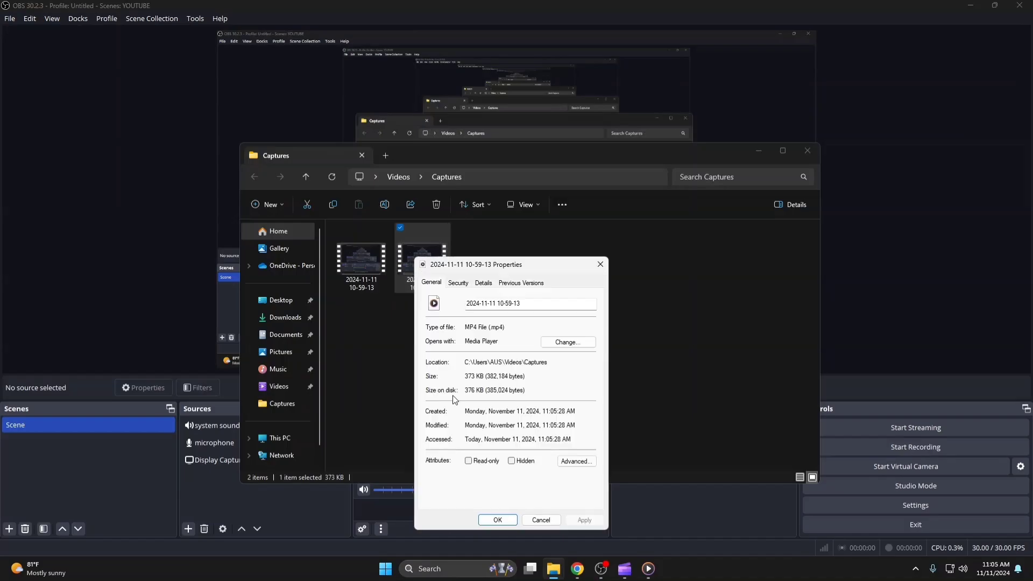
pyautogui.doubleClick(496, 327)
pyautogui.click(600, 264)
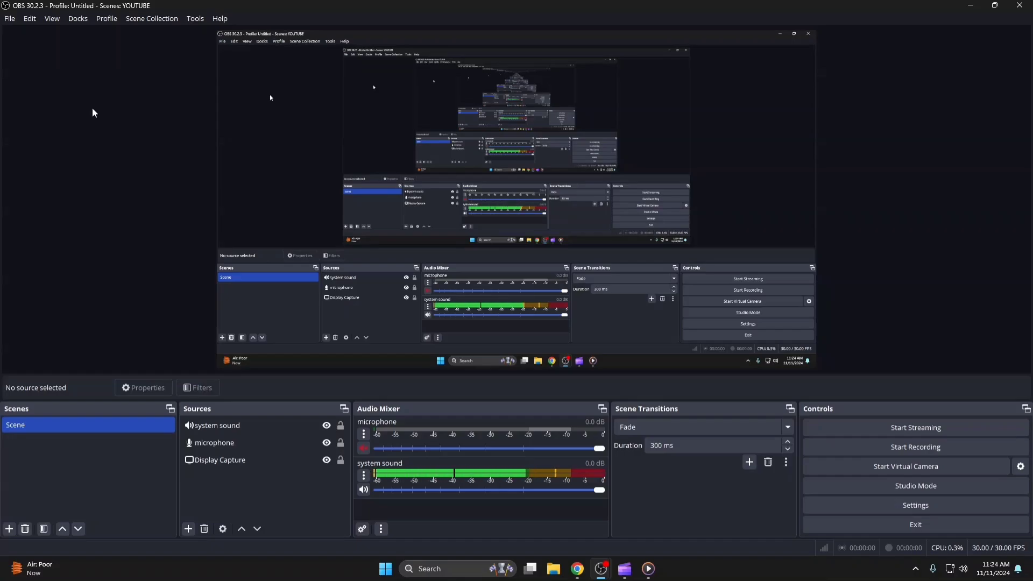
# In the output settings, switch the recording format to MPEG-4 (.mp4) and back to Matroska Video (.mkv)
pyautogui.click(9, 20)
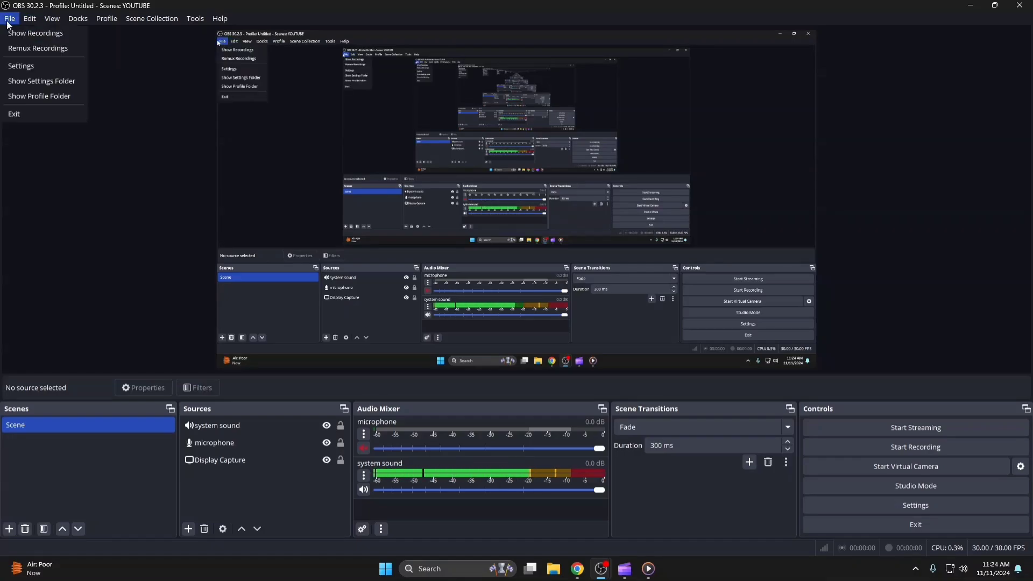
pyautogui.click(29, 65)
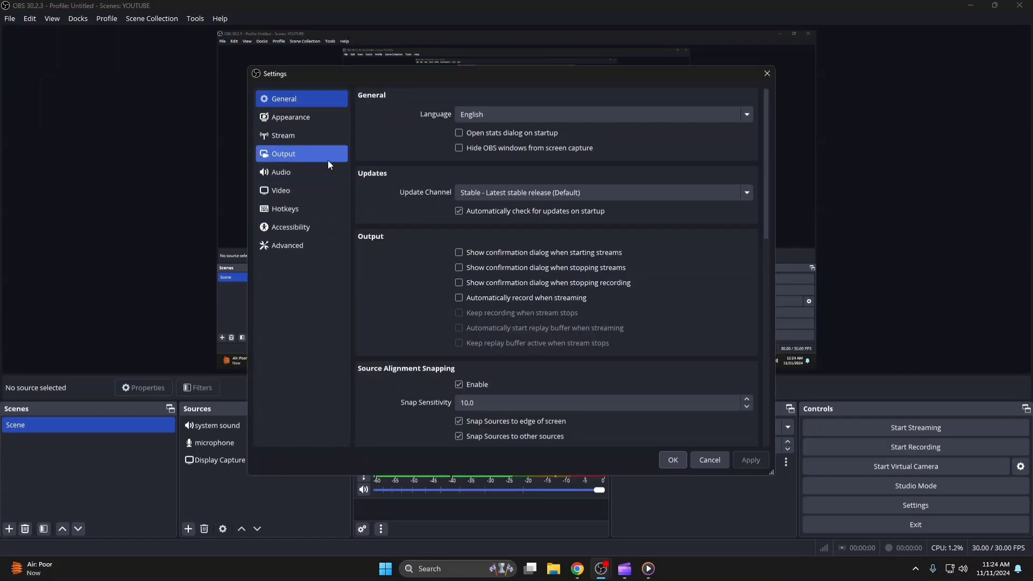
pyautogui.click(278, 154)
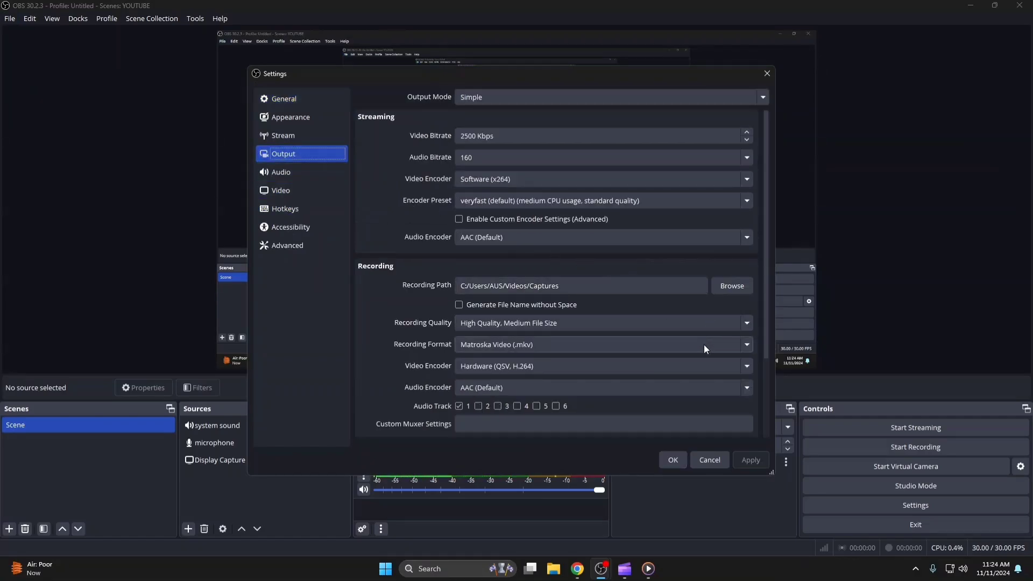
pyautogui.click(748, 346)
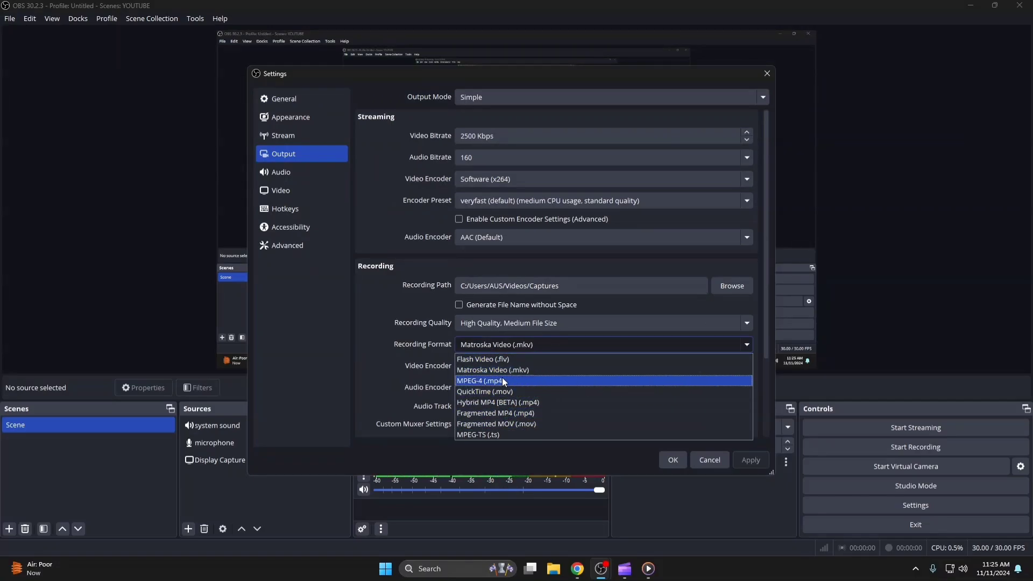
pyautogui.click(516, 380)
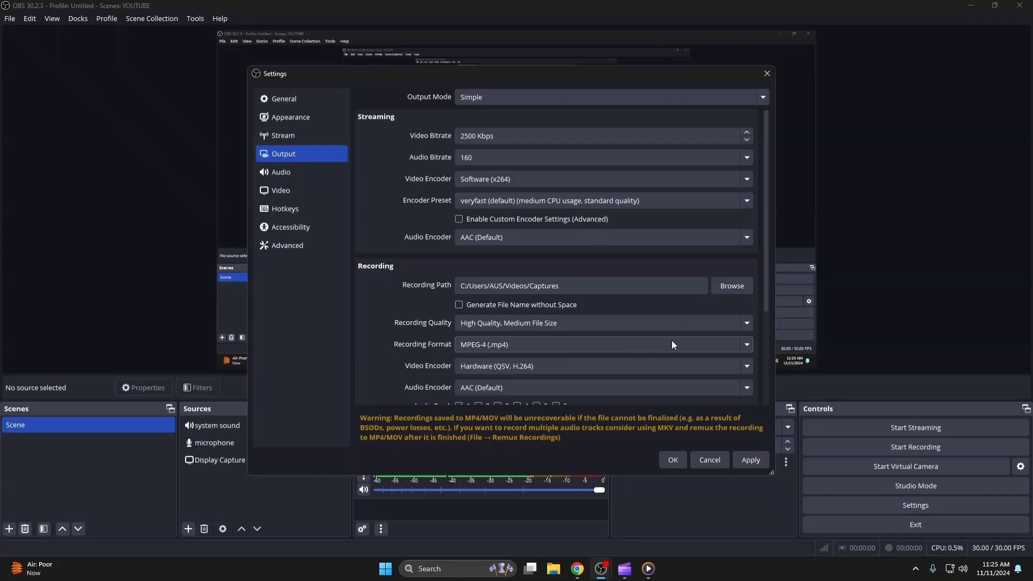
pyautogui.click(747, 346)
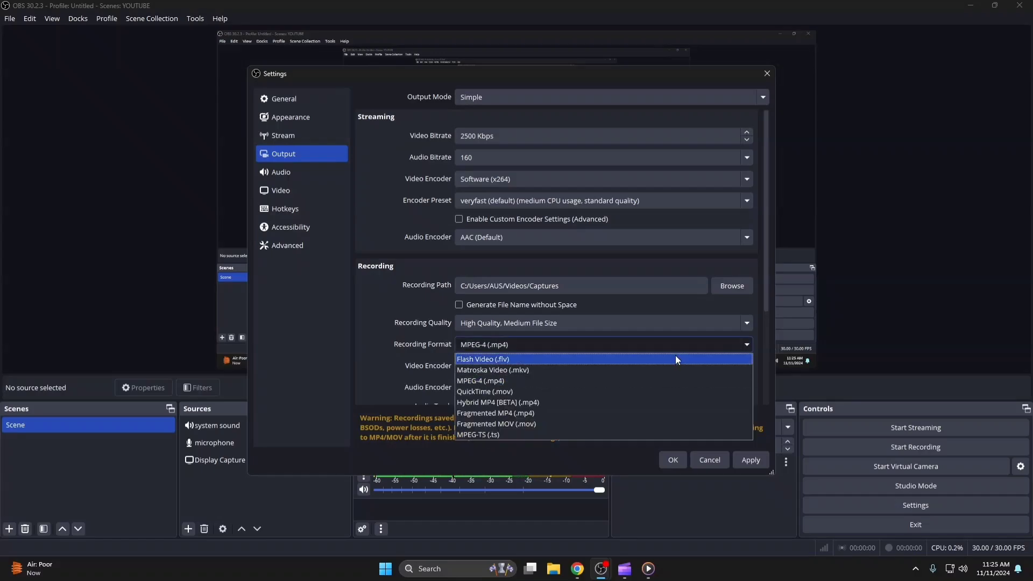
pyautogui.click(653, 368)
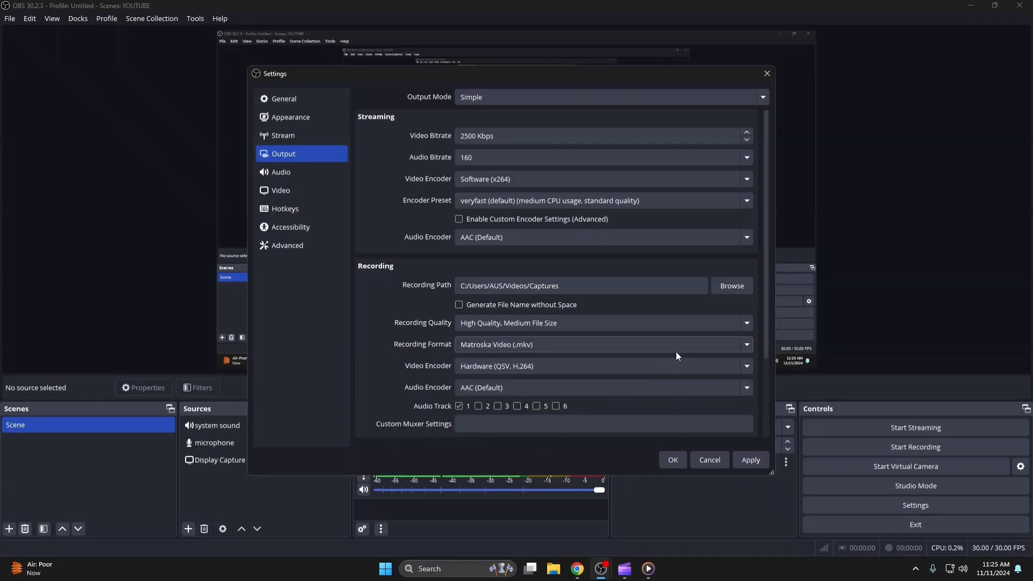
# Switch the recording format to Hybrid MP4 [BETA] (.mp4), return it to Matroska Video (.mkv), and apply the output settings
pyautogui.click(747, 346)
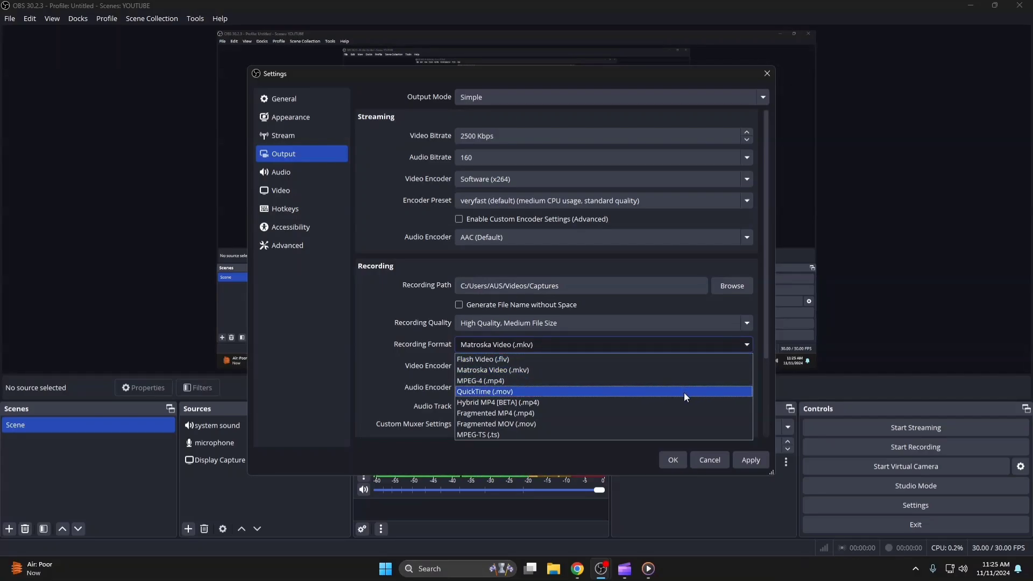
pyautogui.click(537, 403)
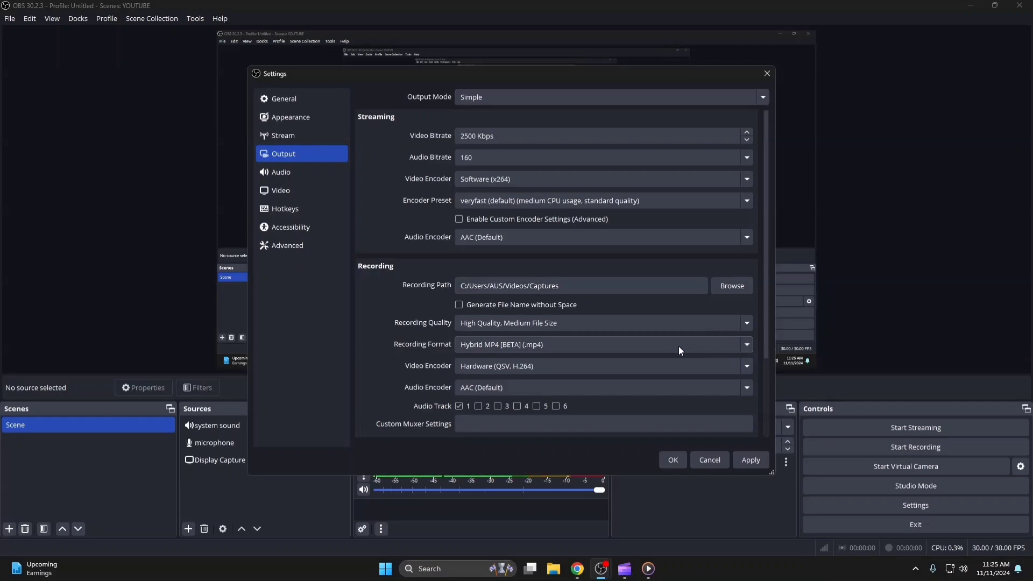
pyautogui.click(745, 349)
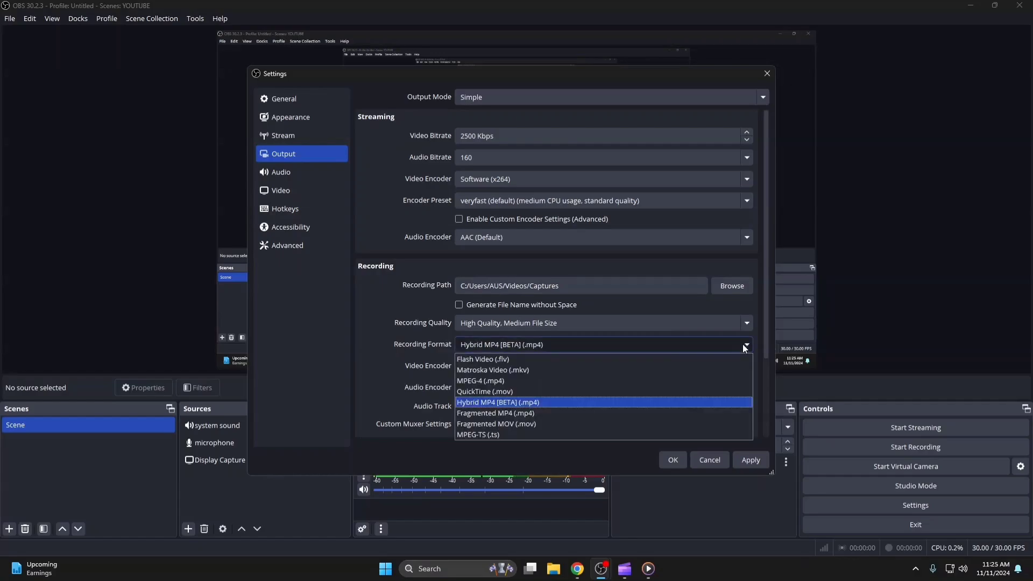
pyautogui.click(667, 370)
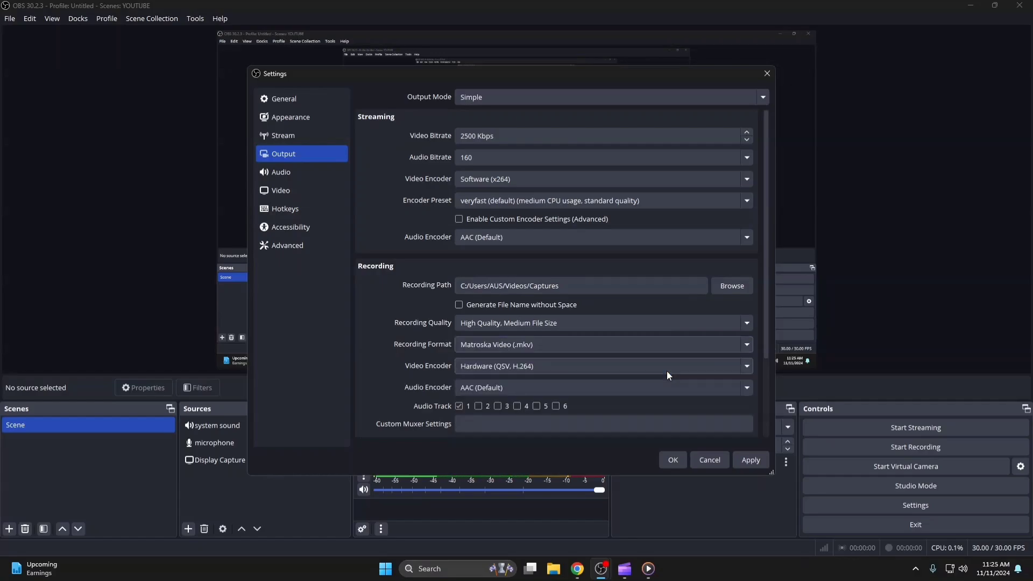
pyautogui.click(735, 458)
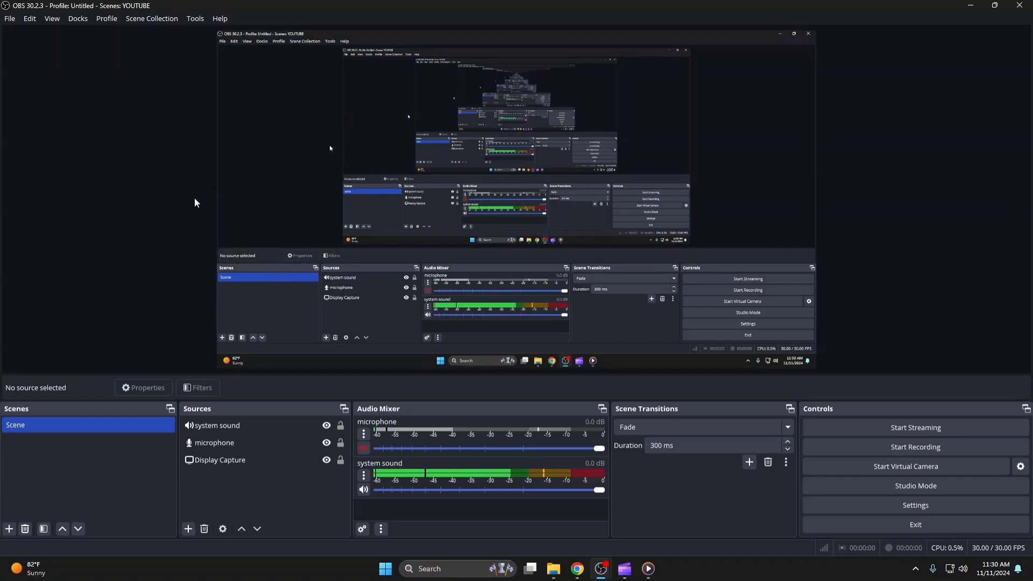
# In the hotkey settings, assign Alt + F1 to Start Streaming and Alt + F2 to Stop Streaming
pyautogui.click(9, 20)
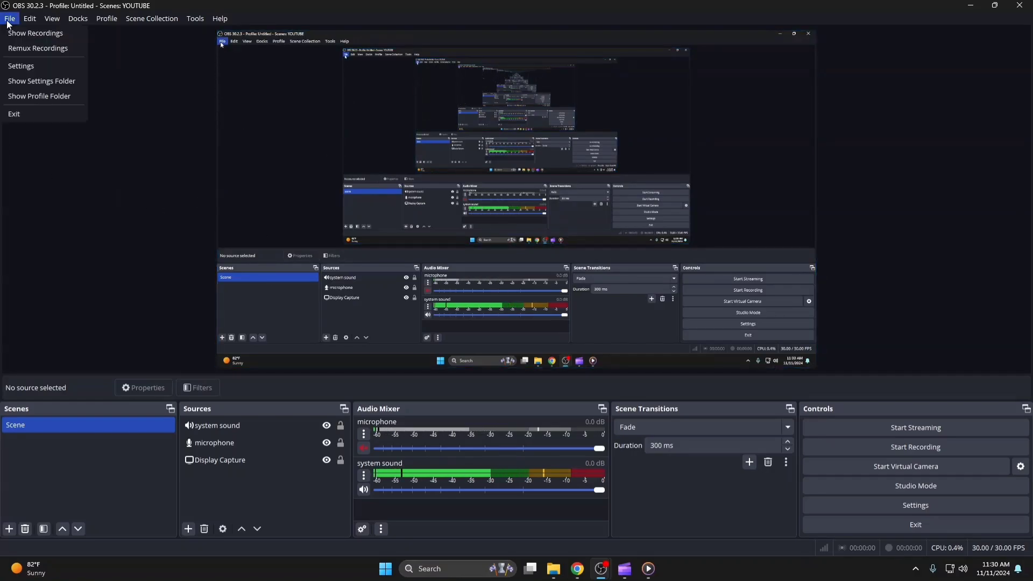
pyautogui.click(15, 71)
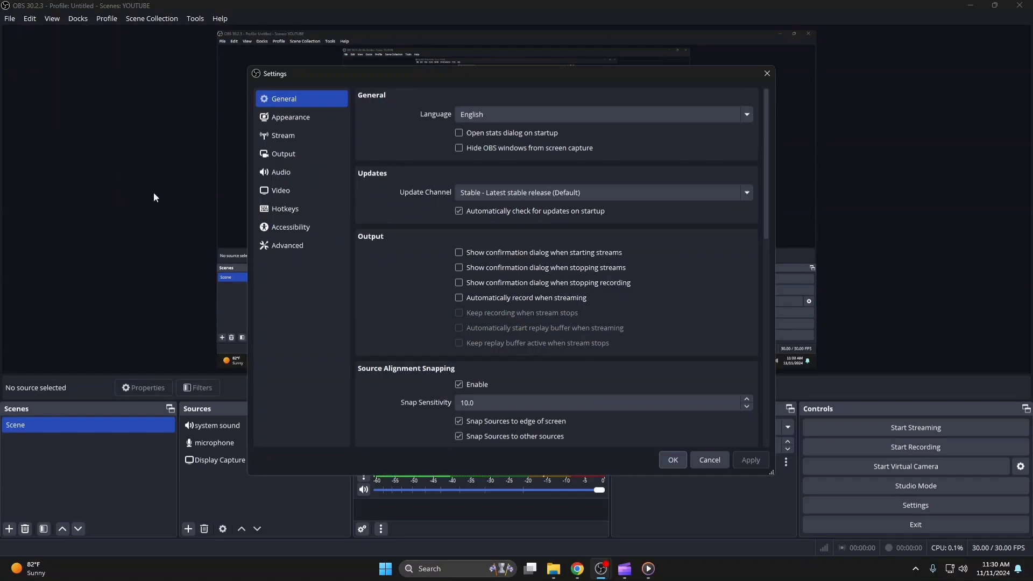
pyautogui.click(311, 209)
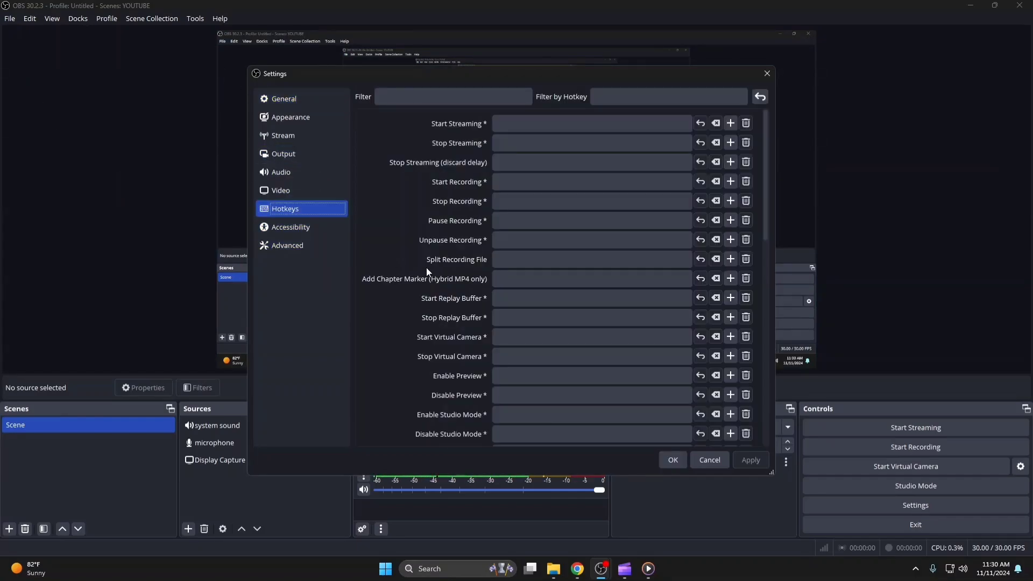
pyautogui.click(635, 123)
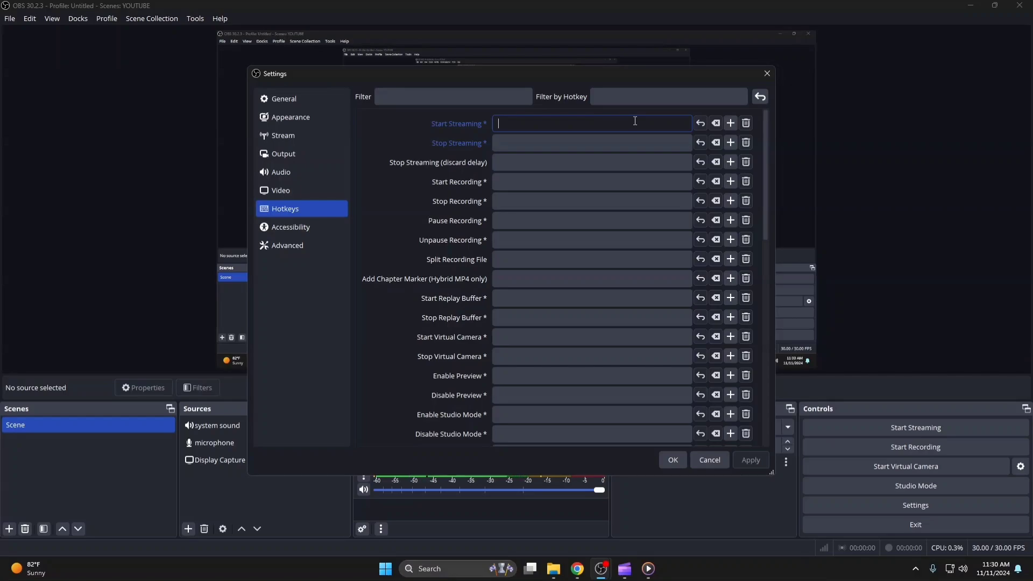
pyautogui.hotkey('alt', 'F1')
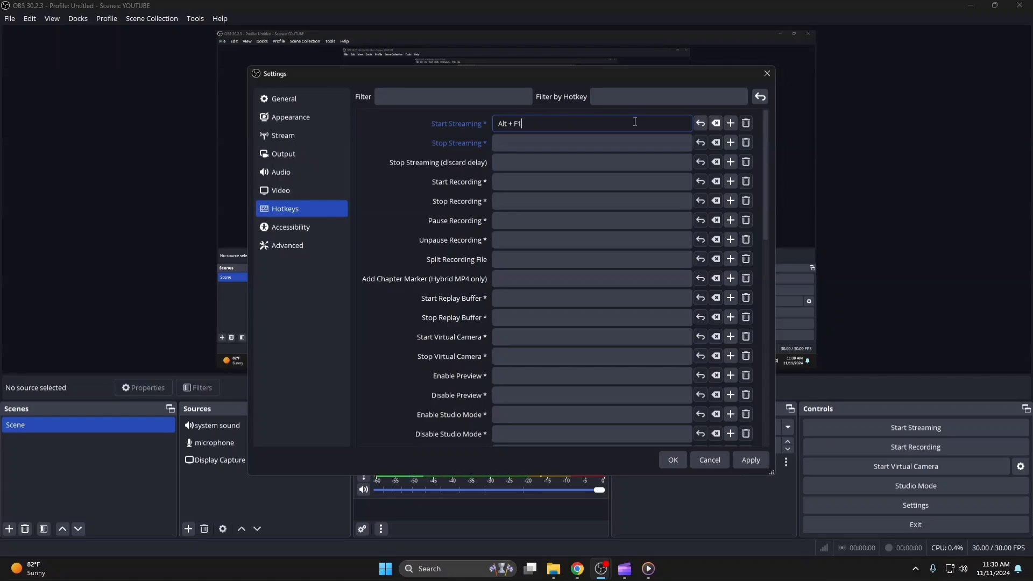
pyautogui.click(578, 142)
pyautogui.hotkey('alt', 'F2')
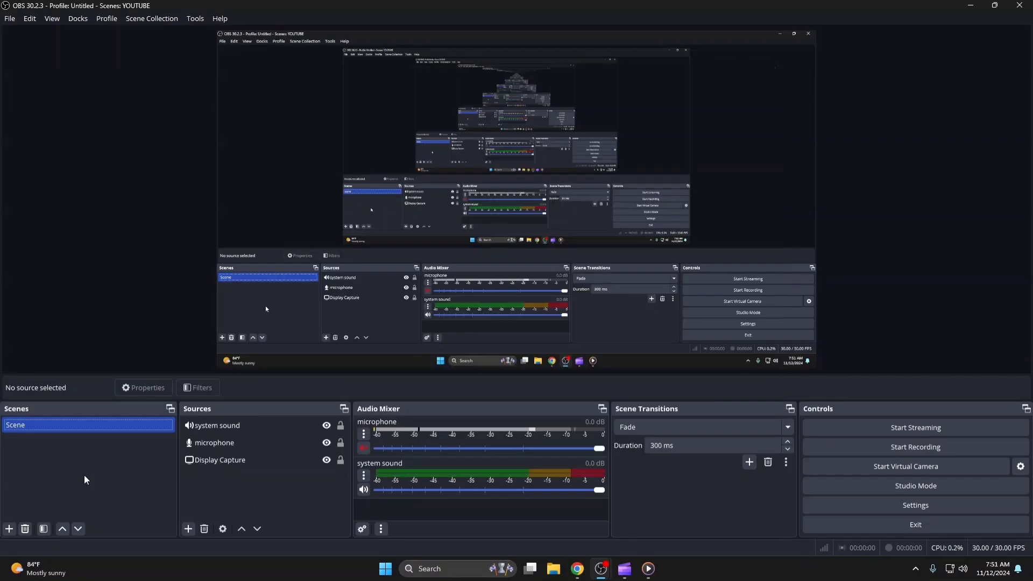
# Add a new scene named "dektop capture with webcam"
pyautogui.click(344, 444)
pyautogui.click(336, 511)
pyautogui.click(19, 425)
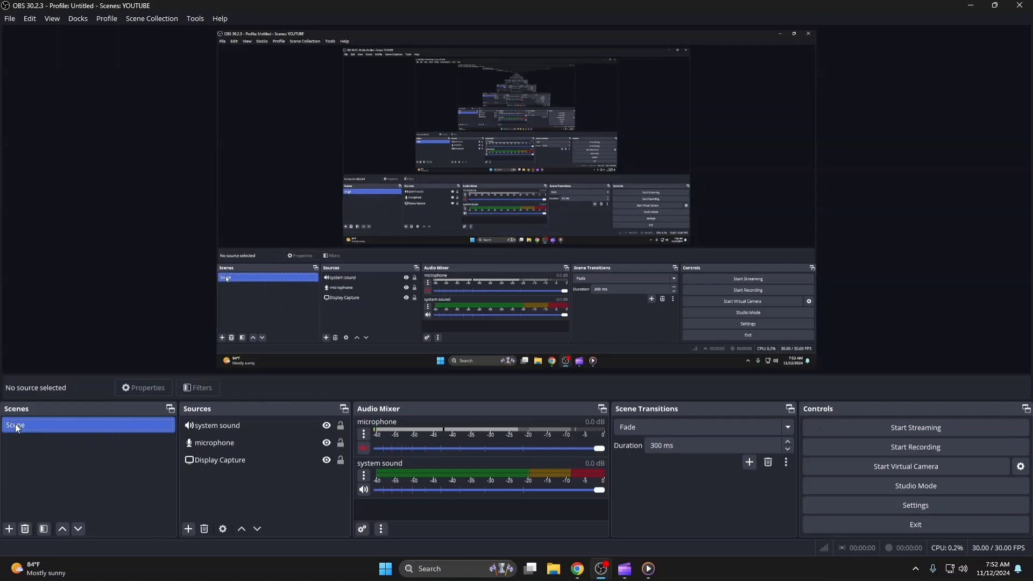
pyautogui.rightClick(17, 428)
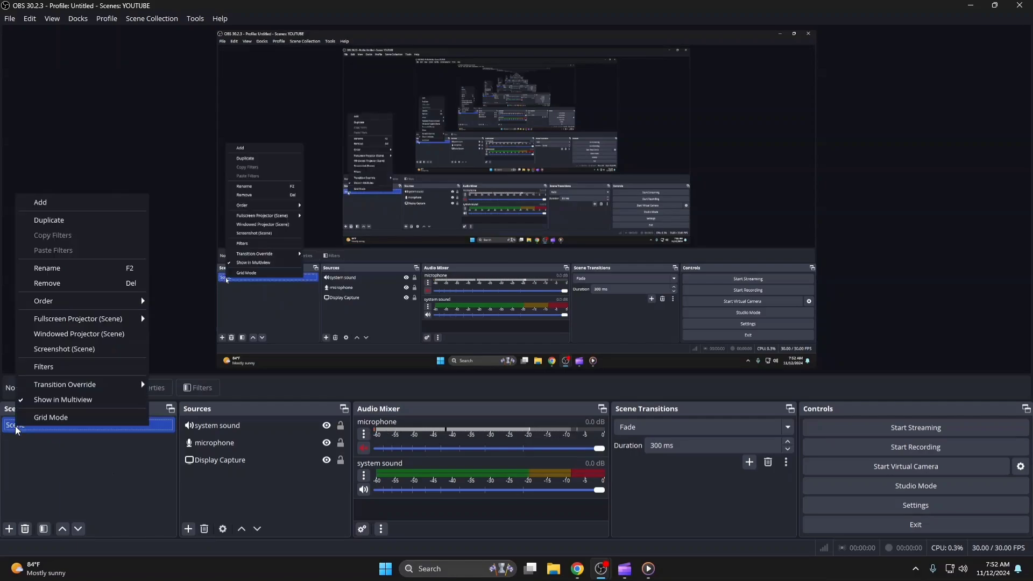
pyautogui.click(43, 203)
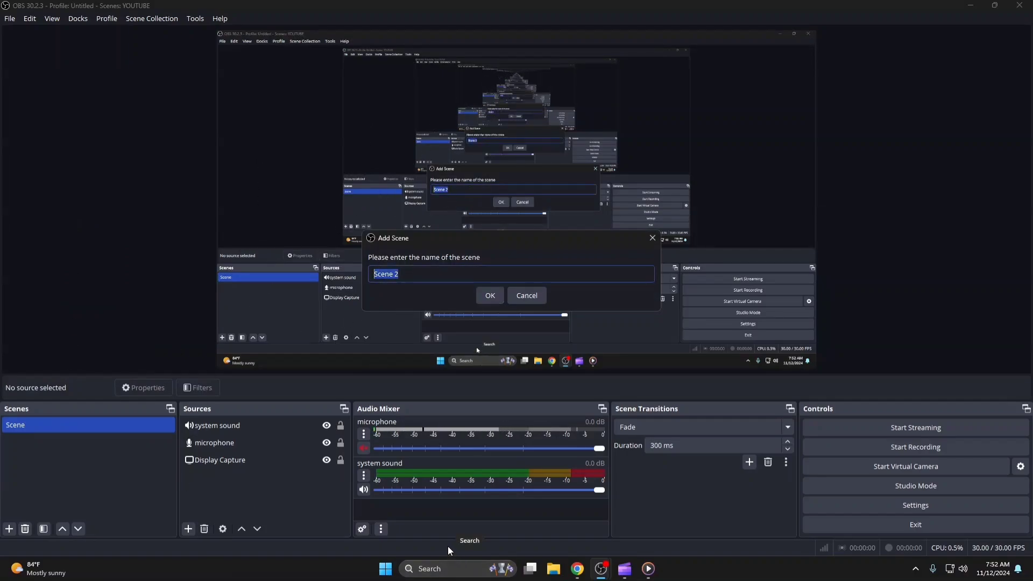
pyautogui.write('dektop capture with webcam')
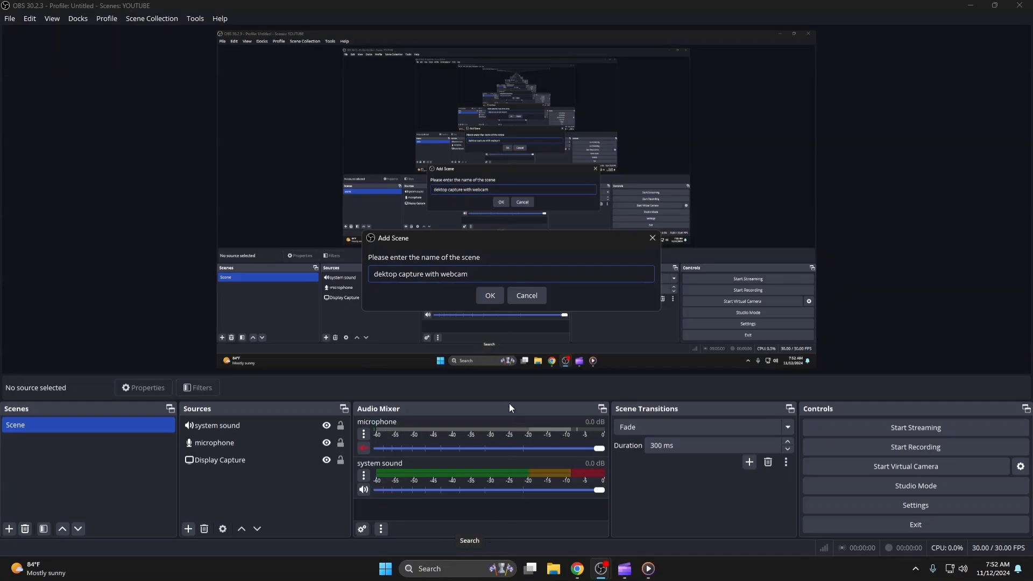
pyautogui.click(490, 297)
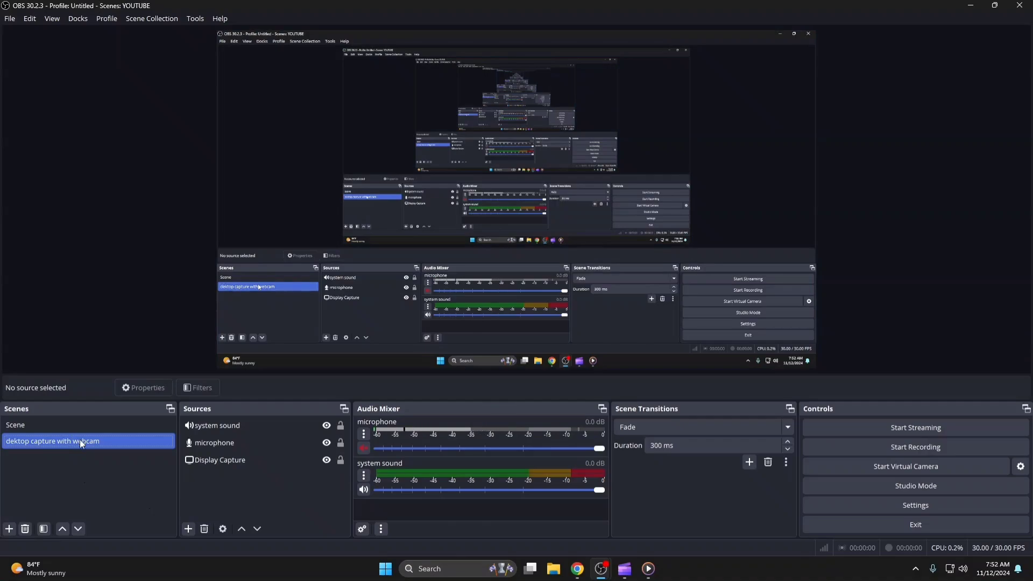
pyautogui.press('Tab')
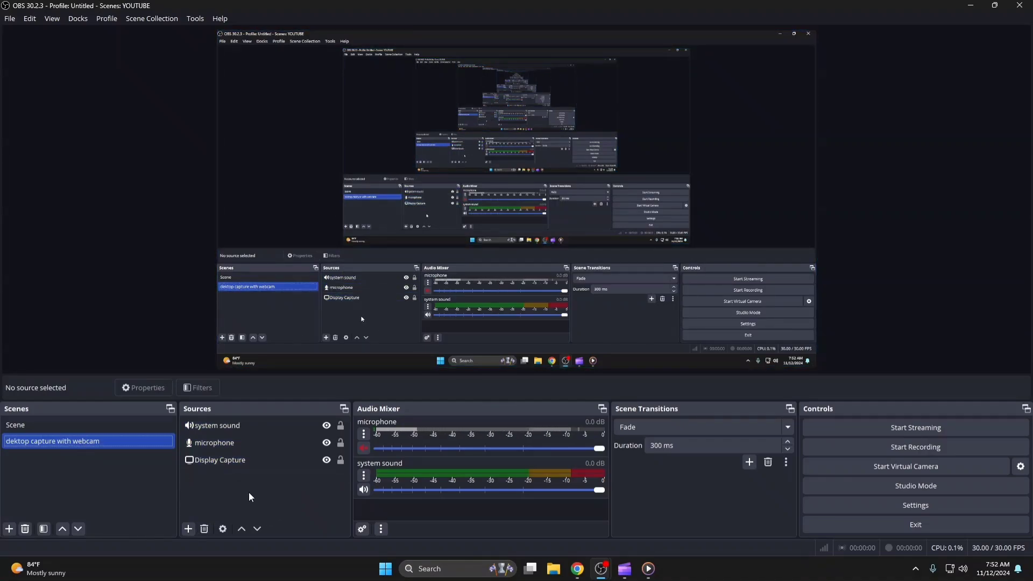
# Add a new Video Capture Device source for the Integrated Camera, keeping its default name and properties
pyautogui.click(188, 530)
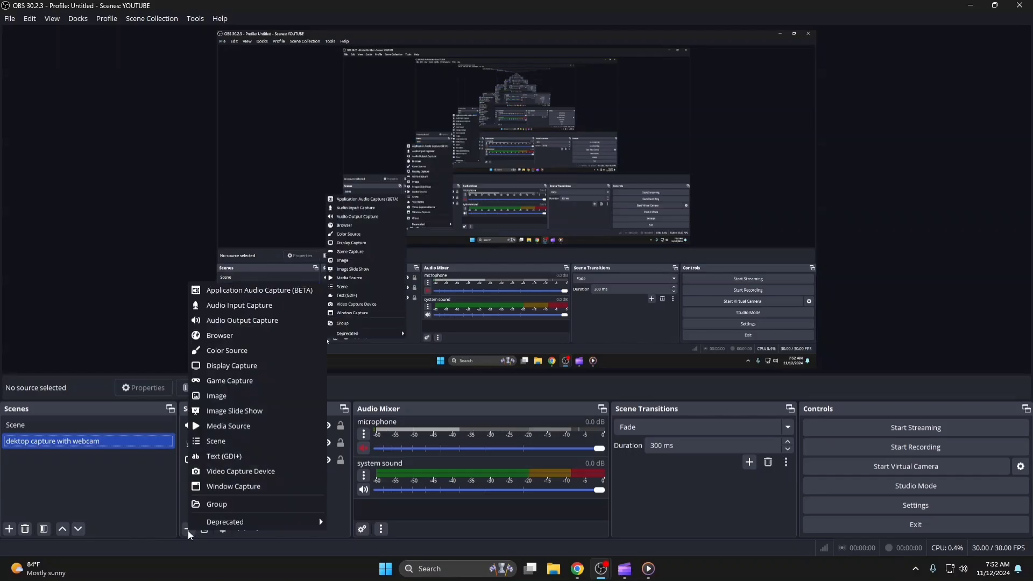
pyautogui.click(291, 473)
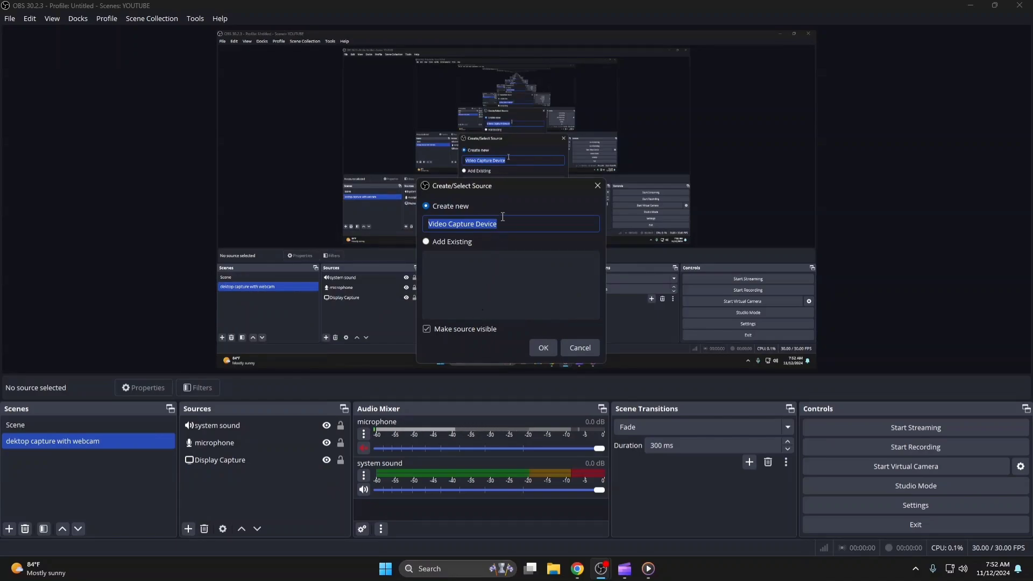
pyautogui.moveTo(503, 223); pyautogui.dragTo(414, 223)
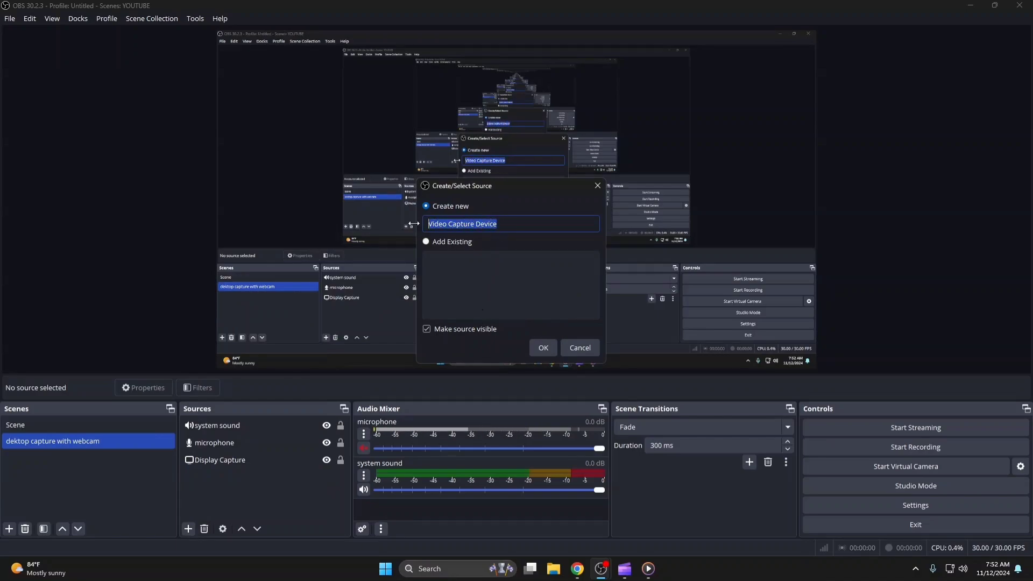
pyautogui.click(514, 226)
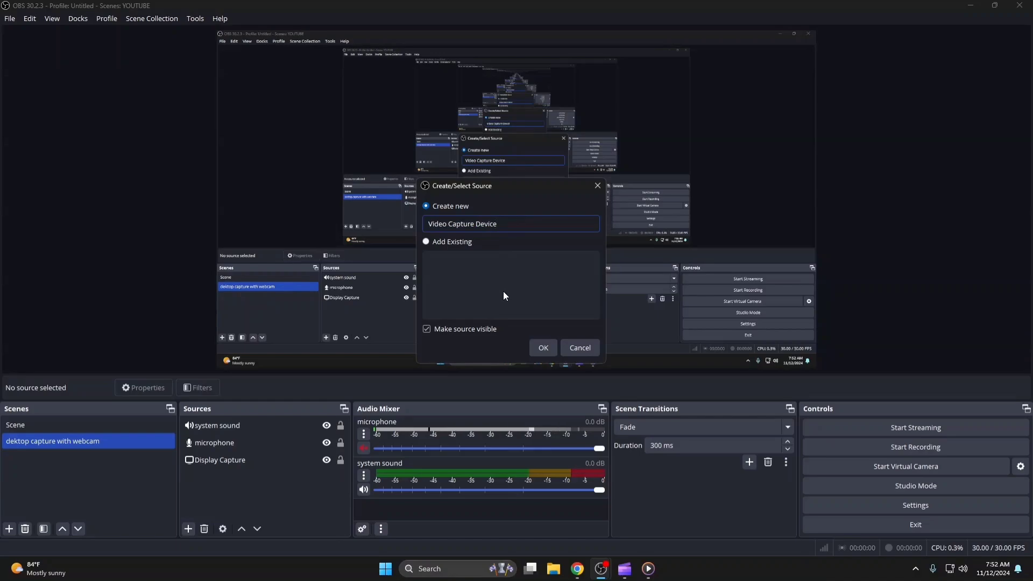
pyautogui.click(542, 345)
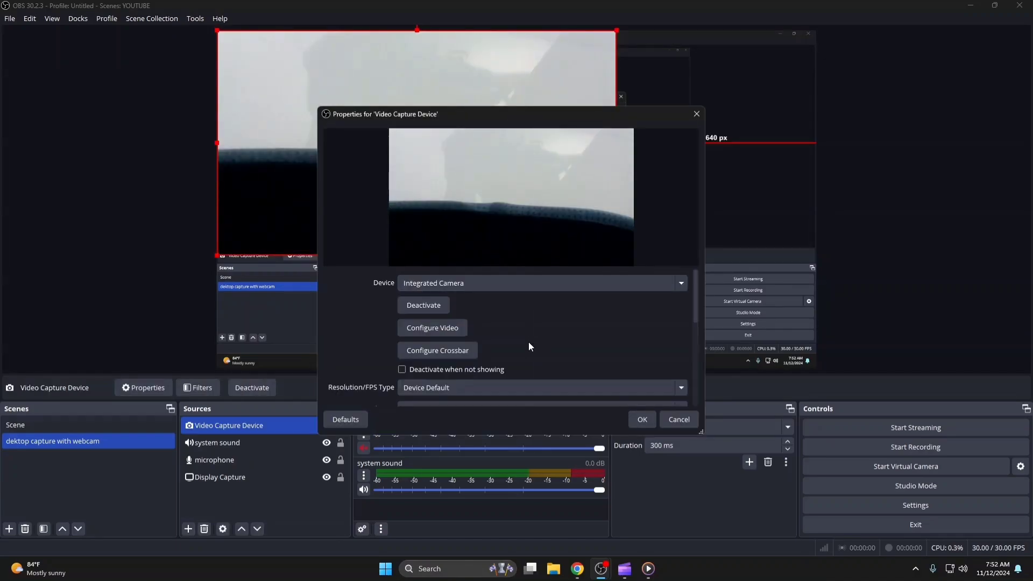
pyautogui.scroll(-3, 428, 344)
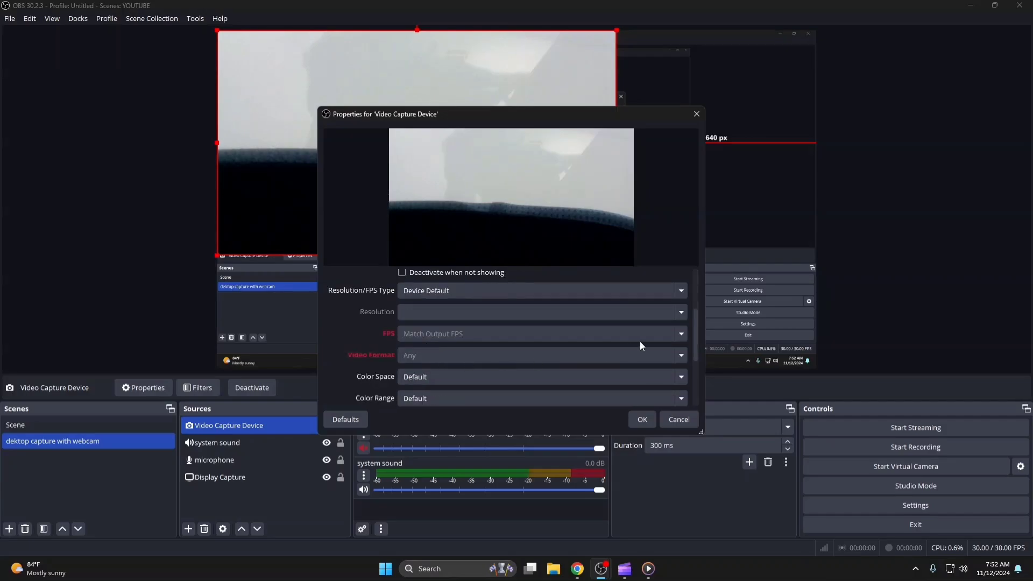
pyautogui.click(644, 419)
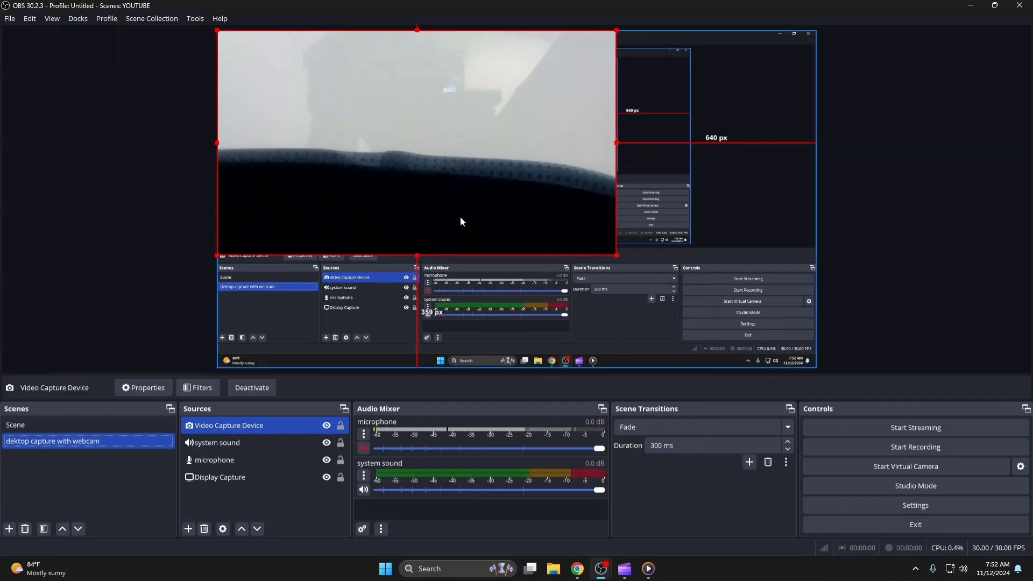
# Select the Video Capture Device source and shrink the webcam picture to about a quarter of the canvas width
pyautogui.moveTo(479, 177); pyautogui.dragTo(526, 228)
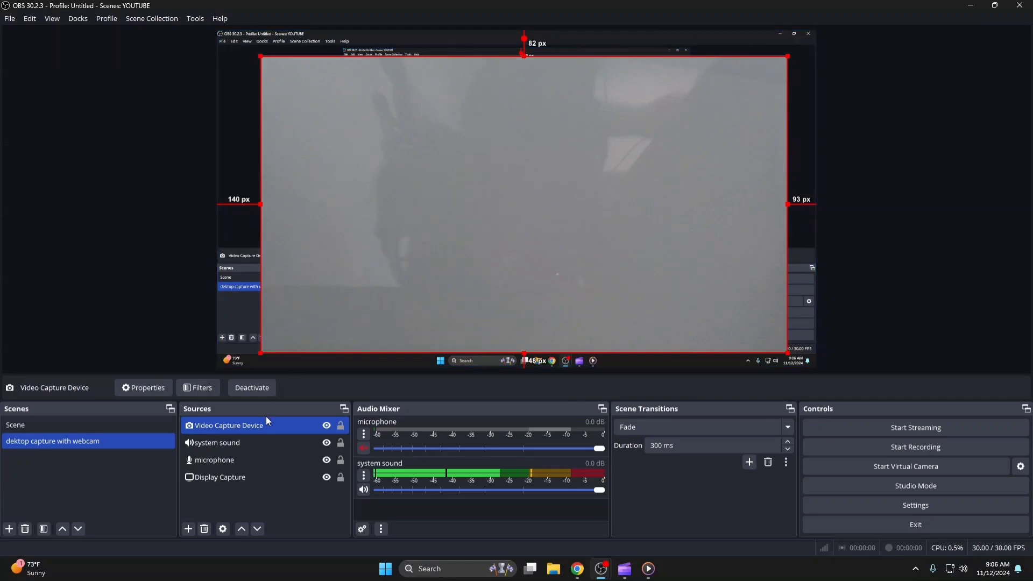
pyautogui.keyDown('ctrl'); pyautogui.click(256, 441); pyautogui.keyUp('ctrl')
pyautogui.click(247, 427)
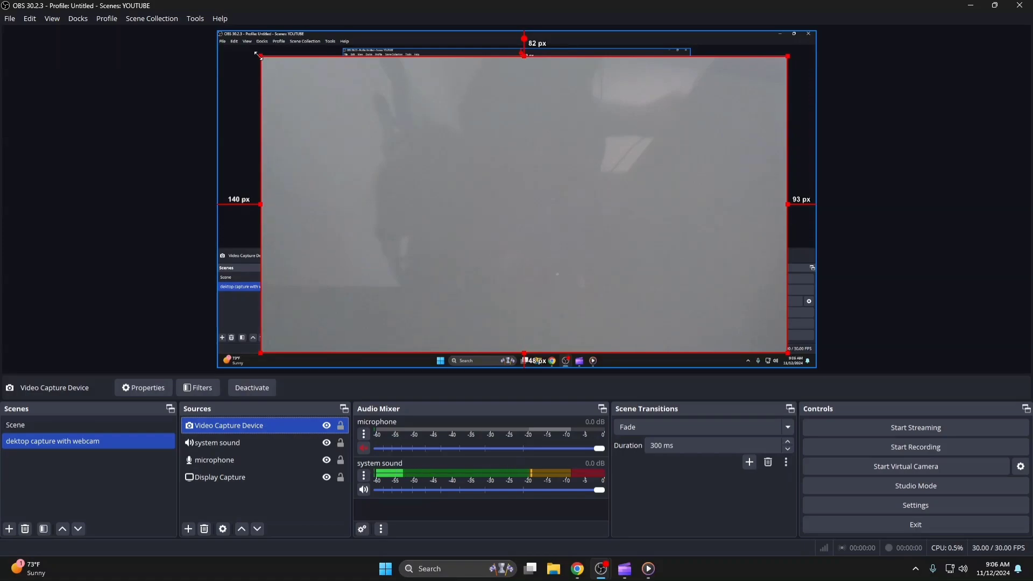
pyautogui.moveTo(257, 54); pyautogui.dragTo(431, 139)
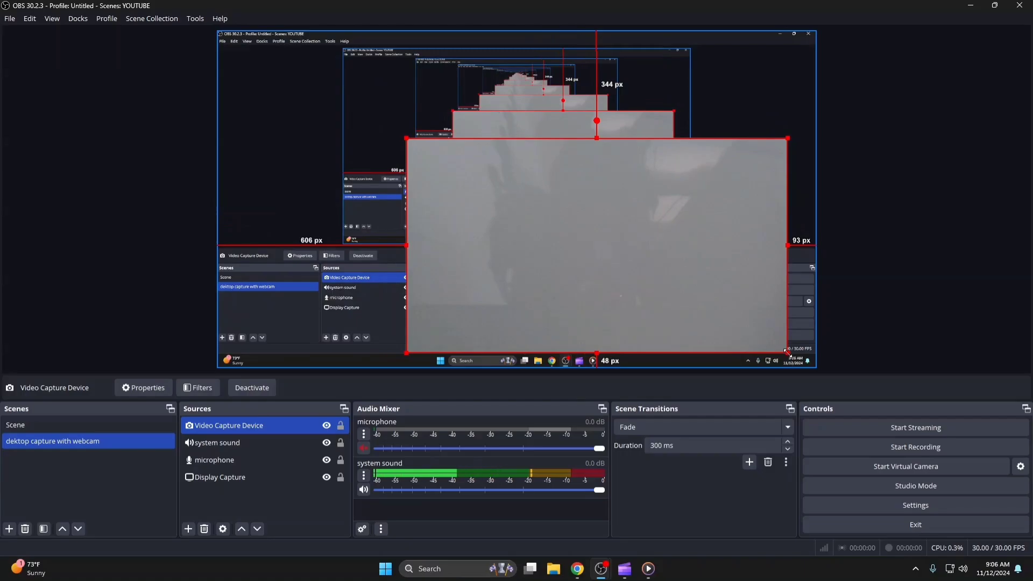
pyautogui.moveTo(787, 351); pyautogui.dragTo(554, 180)
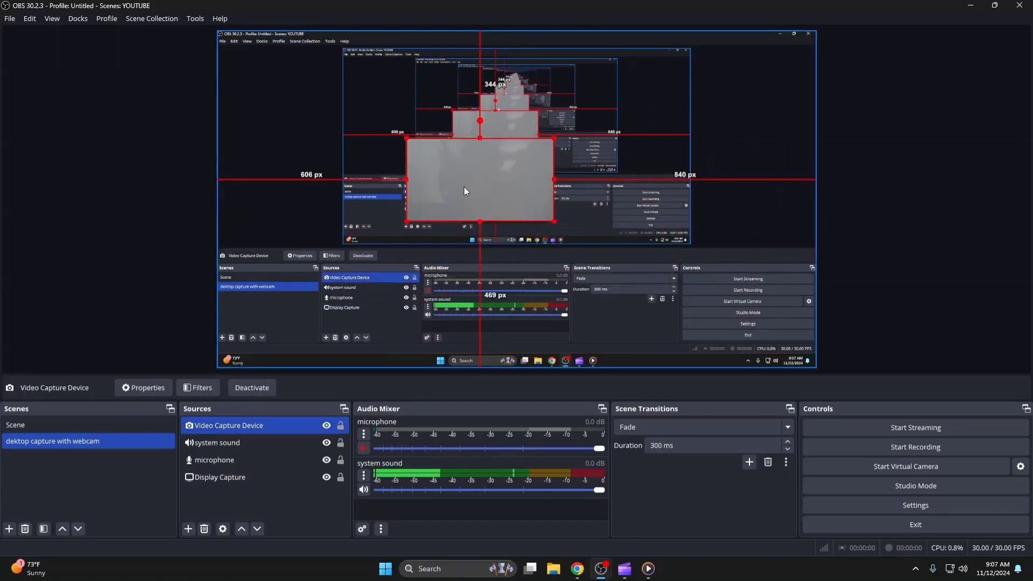
# Shrink the webcam picture further and place it in the canvas's lower-right corner, about 43 px from the right edge and 52 px from the bottom
pyautogui.moveTo(489, 163); pyautogui.dragTo(758, 167)
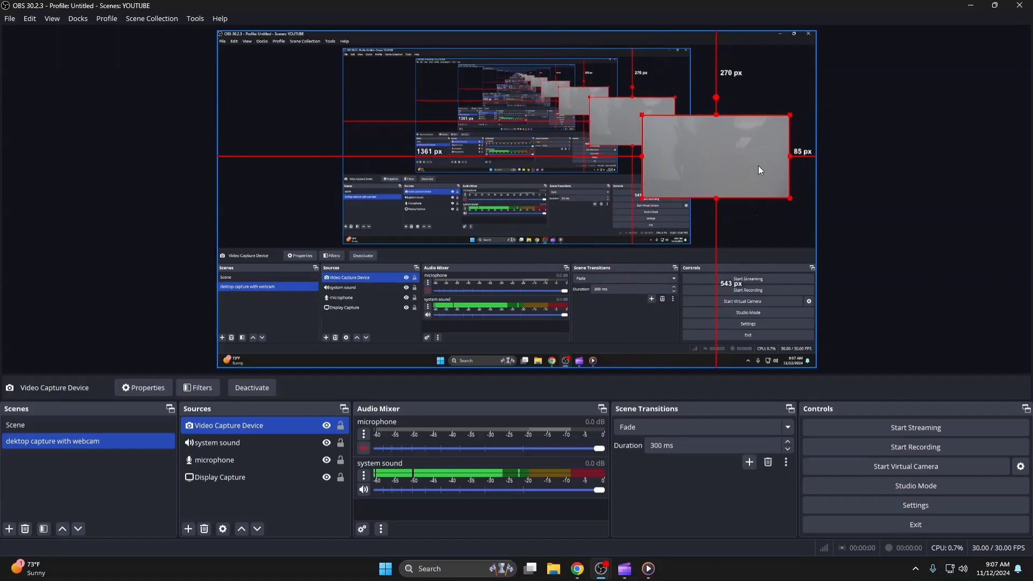
pyautogui.moveTo(789, 121); pyautogui.dragTo(773, 331)
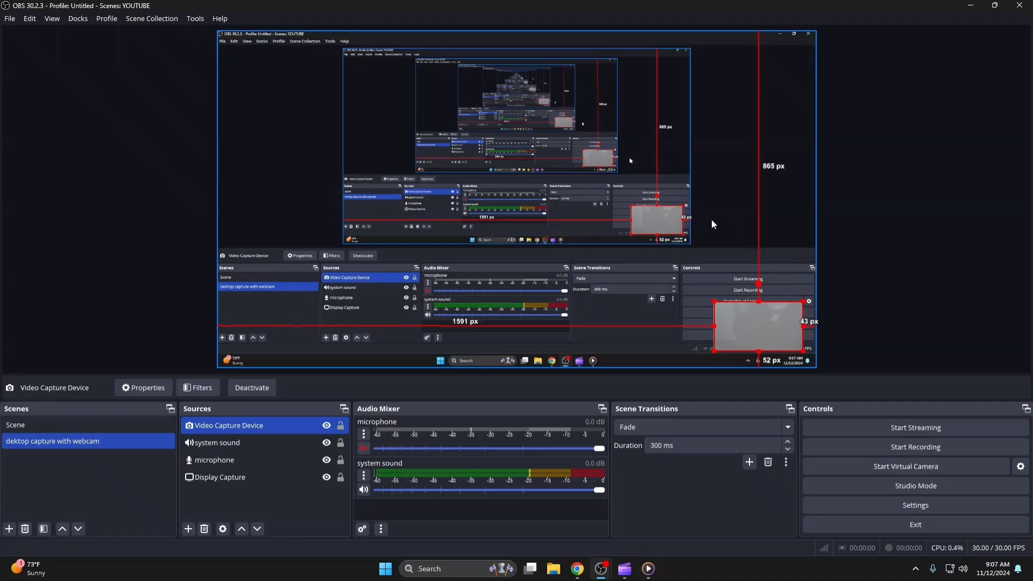
pyautogui.click(770, 134)
pyautogui.click(749, 306)
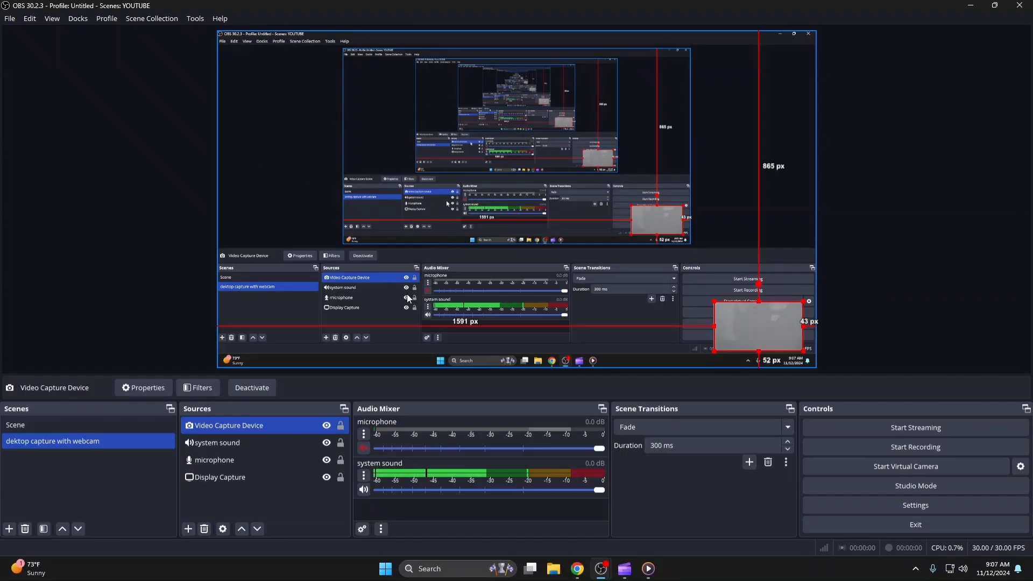
# Select the Display Capture source, shrink it, and move it about 272 px from the canvas's left edge and 114 px from the top
pyautogui.keyDown('ctrl'); pyautogui.click(264, 478); pyautogui.keyUp('ctrl')
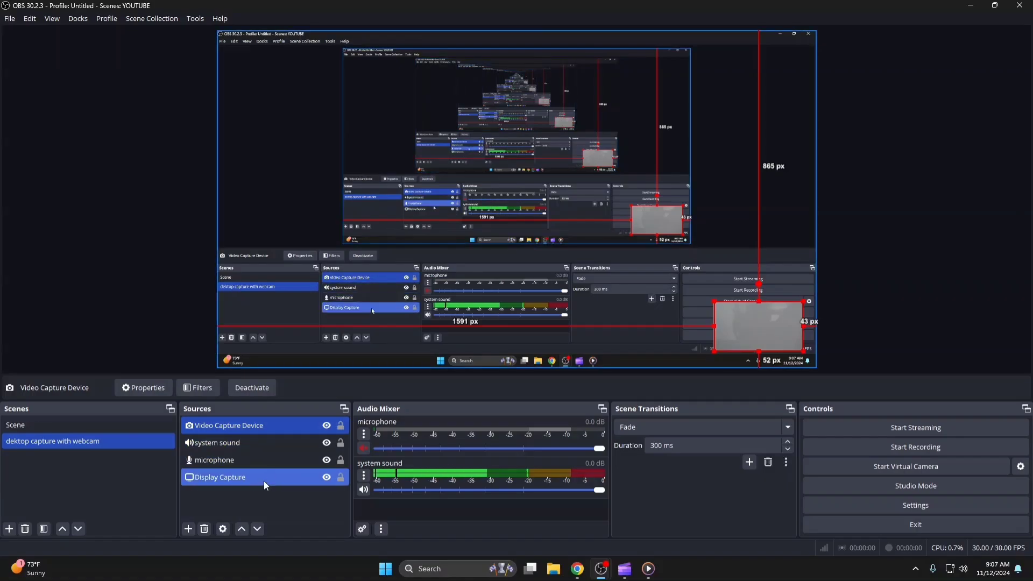
pyautogui.click(198, 478)
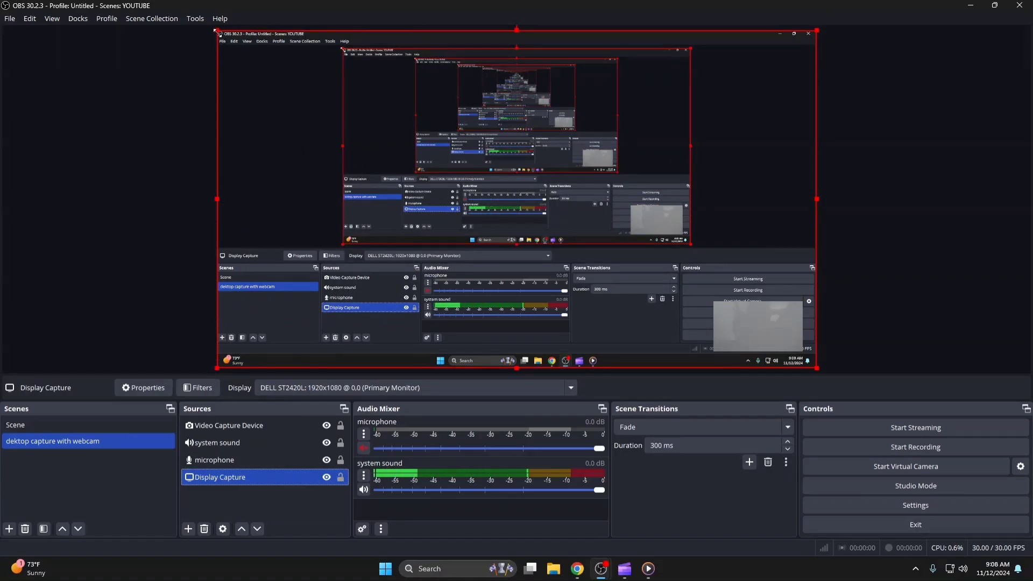
pyautogui.moveTo(217, 31); pyautogui.dragTo(370, 112)
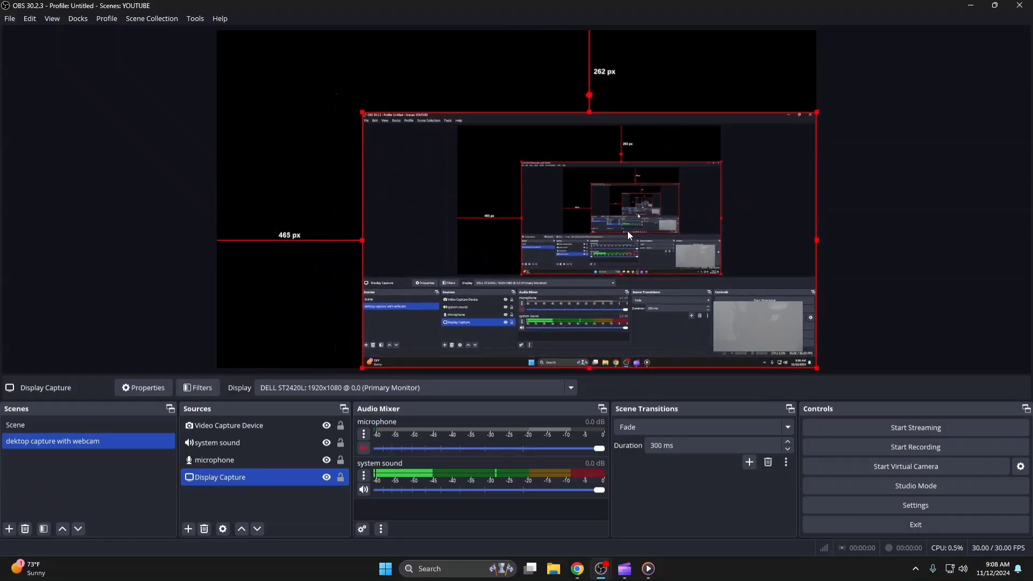
pyautogui.moveTo(627, 231); pyautogui.dragTo(569, 185)
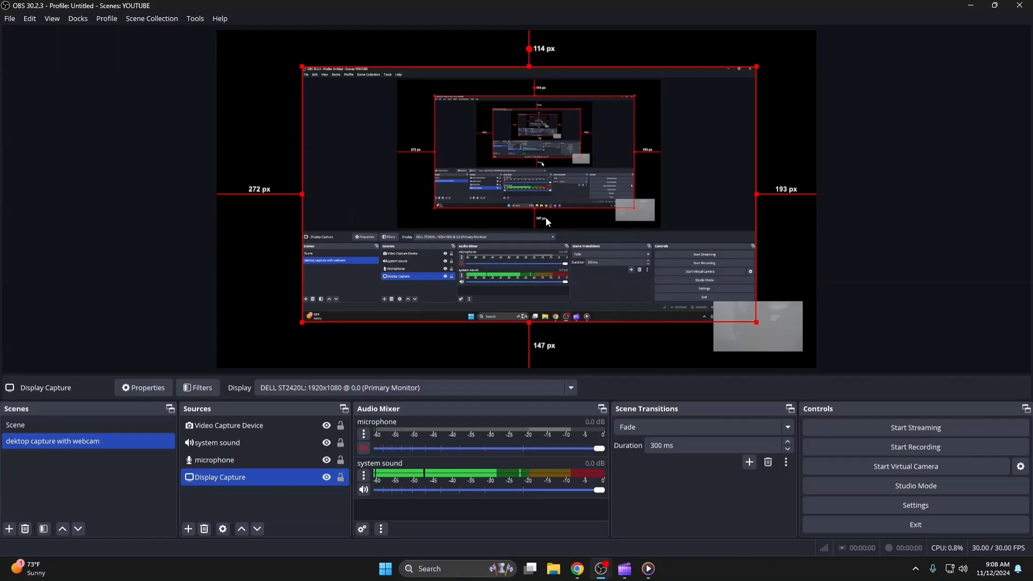
# Fit the Display Capture source to the whole canvas and deselect it
pyautogui.hotkey('ctrl', 'f')
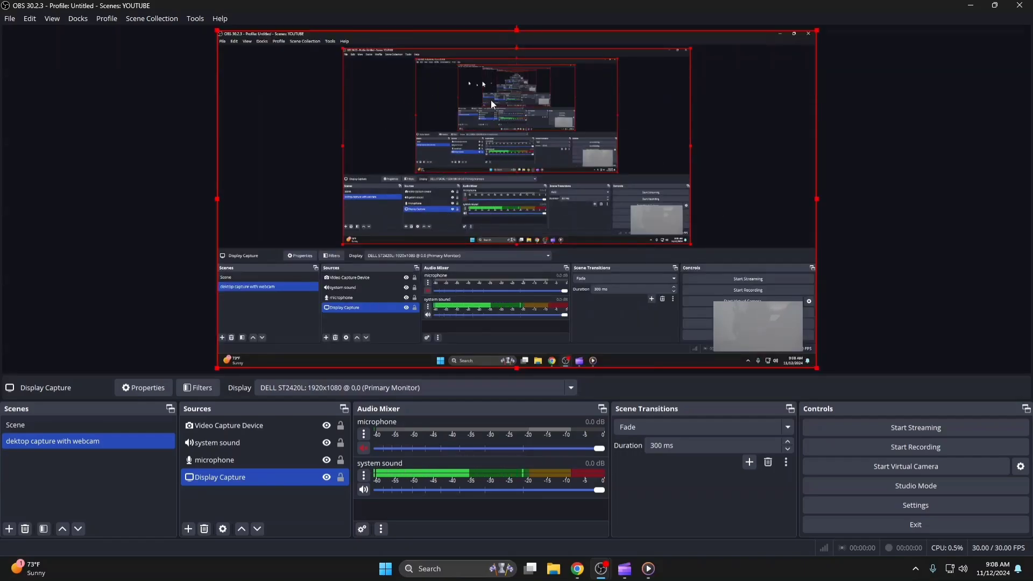
pyautogui.click(827, 324)
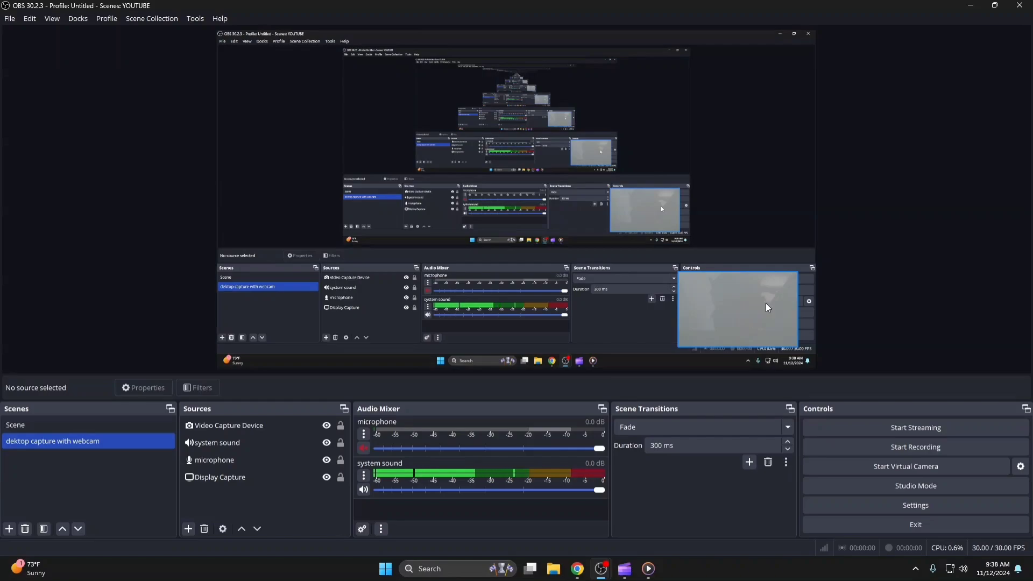
# Crop the webcam picture's sides to about 1549 px from the canvas's left edge and 90 px from its right edge
pyautogui.click(262, 424)
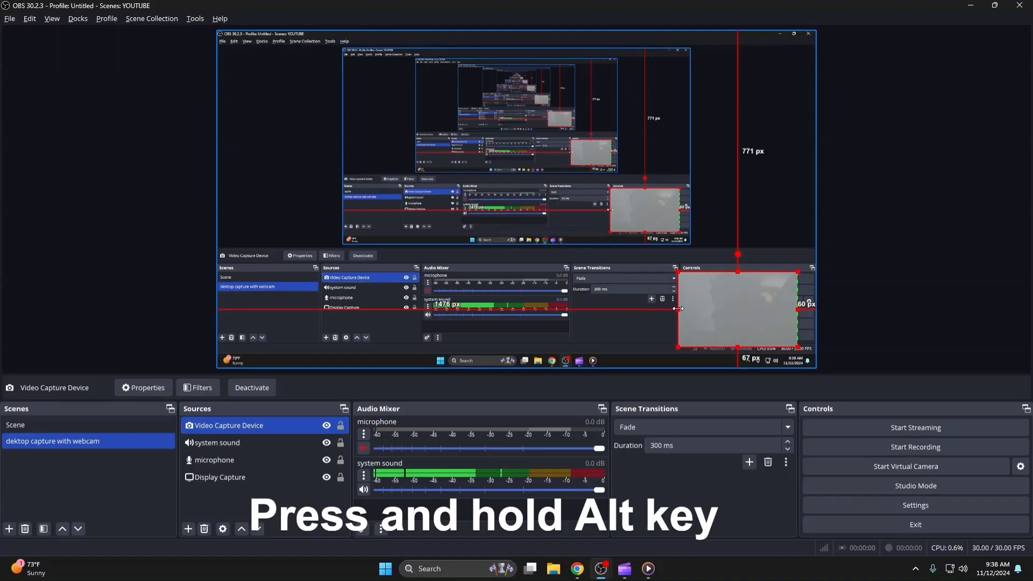
pyautogui.moveTo(678, 309); pyautogui.dragTo(701, 310)
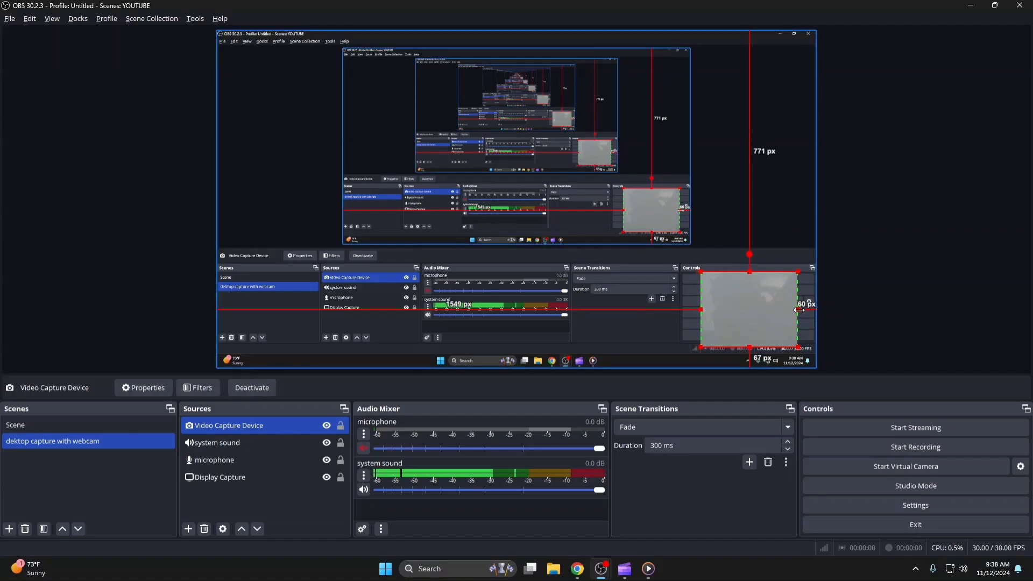
pyautogui.moveTo(799, 310); pyautogui.dragTo(788, 310)
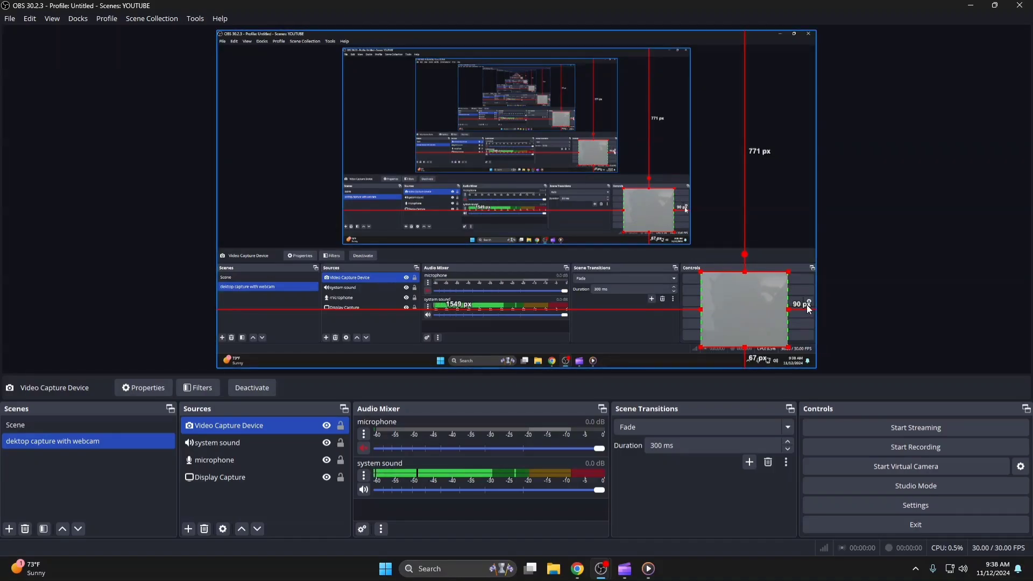
pyautogui.click(888, 246)
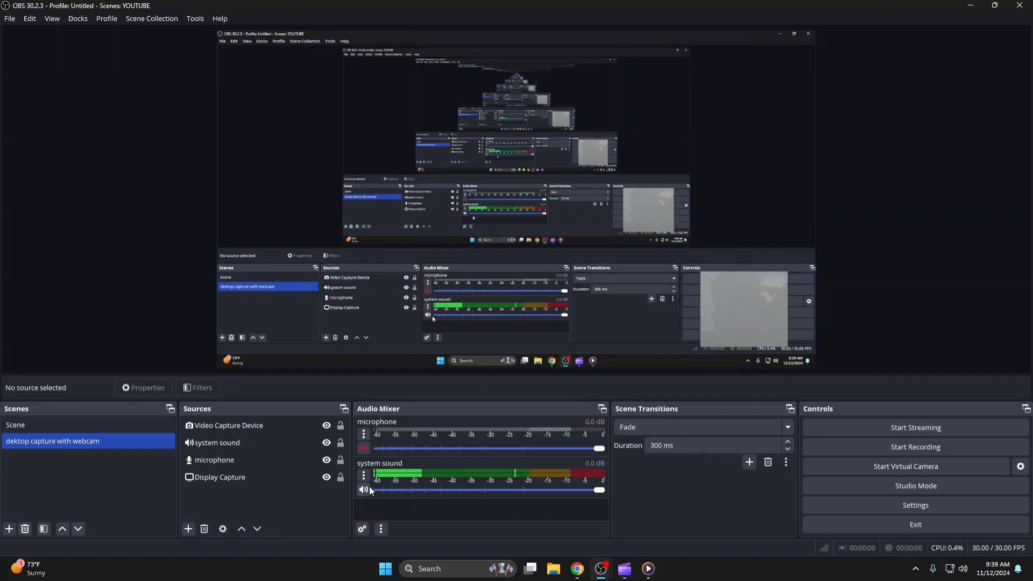
# Crop the Display Capture source's sides to about 618 px from the canvas's left edge and 691 px from its right edge
pyautogui.click(210, 461)
pyautogui.click(220, 473)
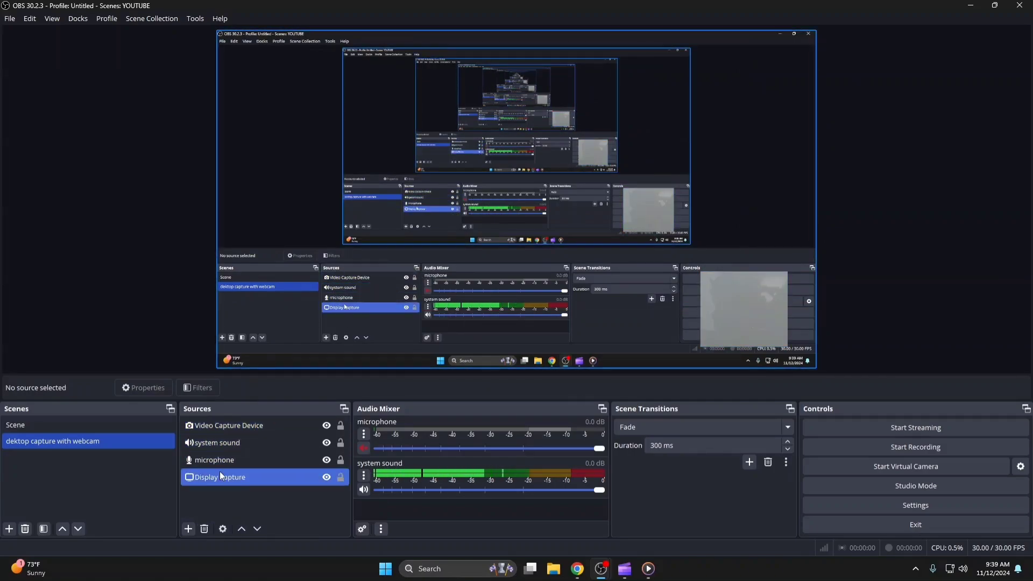
pyautogui.click(220, 491)
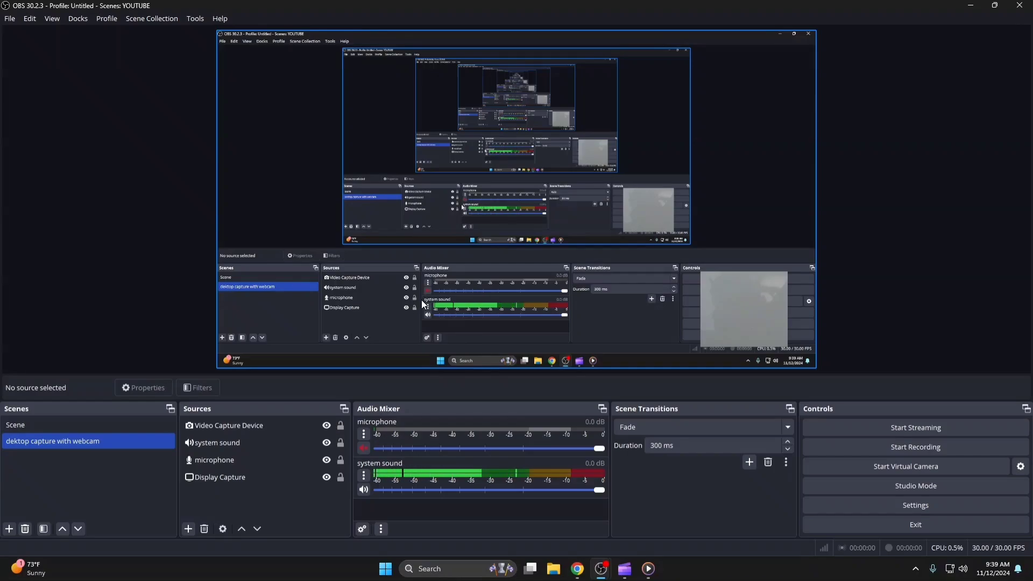
pyautogui.click(208, 477)
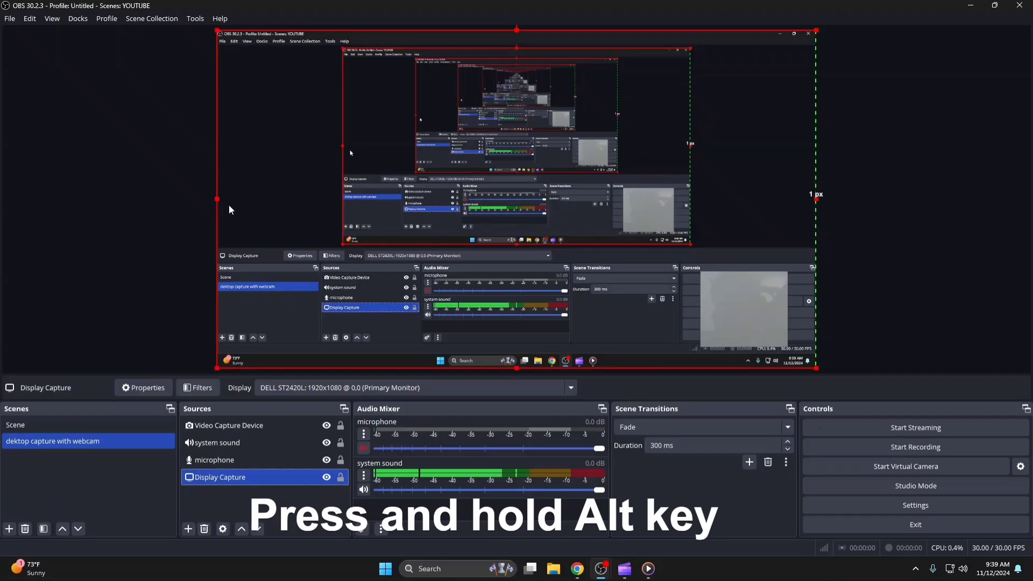
pyautogui.moveTo(216, 197); pyautogui.dragTo(410, 227)
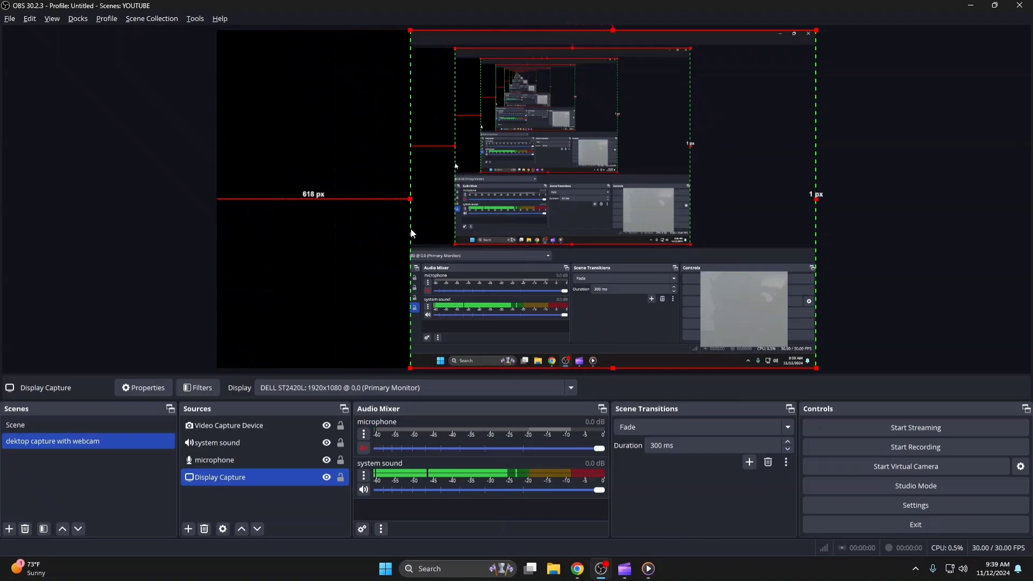
pyautogui.moveTo(816, 195); pyautogui.dragTo(595, 231)
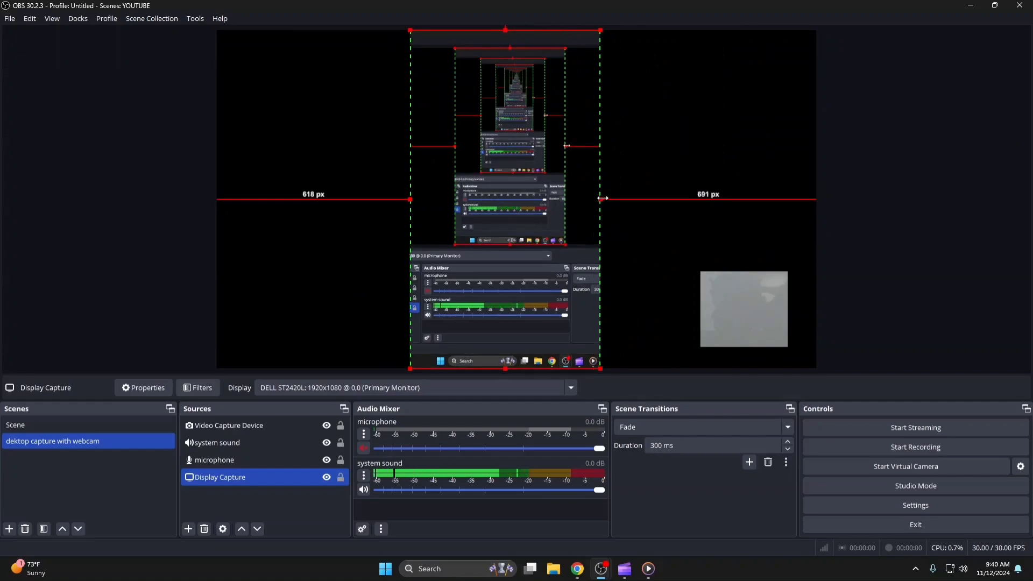
# Restore both cropped sides of the Display Capture source to the full canvas width
pyautogui.moveTo(601, 198); pyautogui.dragTo(817, 207)
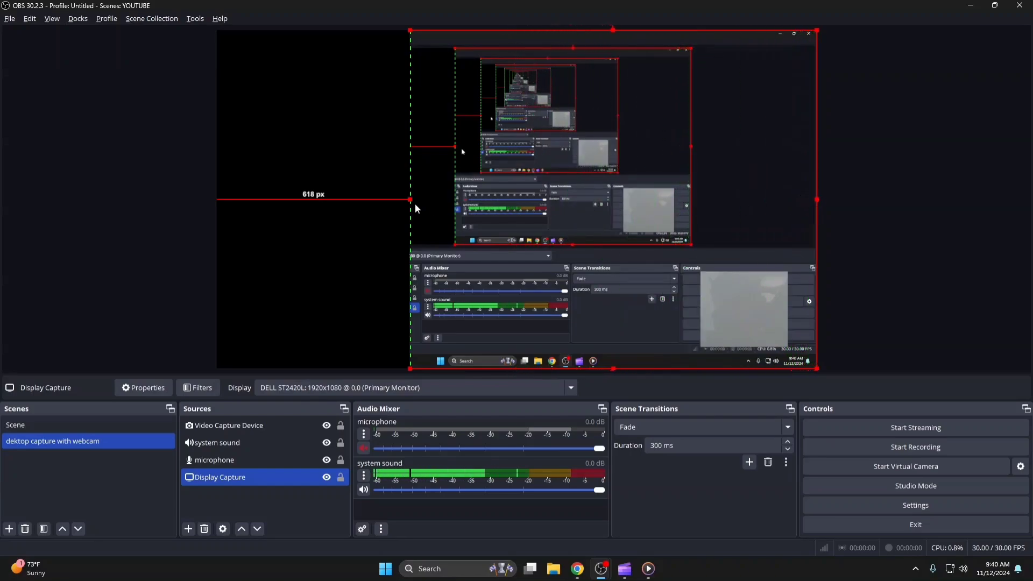
pyautogui.moveTo(411, 200); pyautogui.dragTo(216, 194)
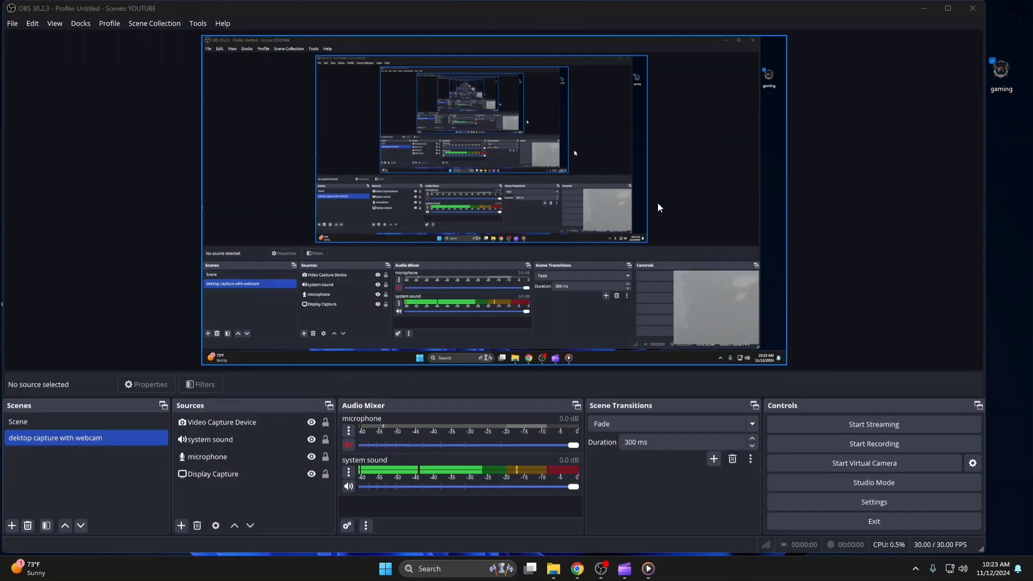
# Add the image gaming.png from the desktop to the scene as a source
pyautogui.click(181, 527)
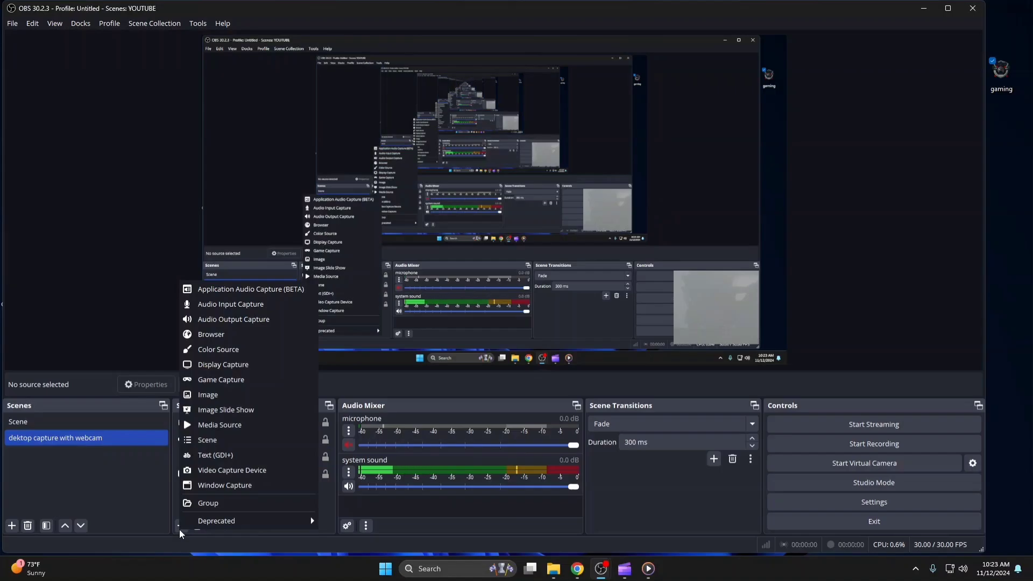
pyautogui.click(881, 270)
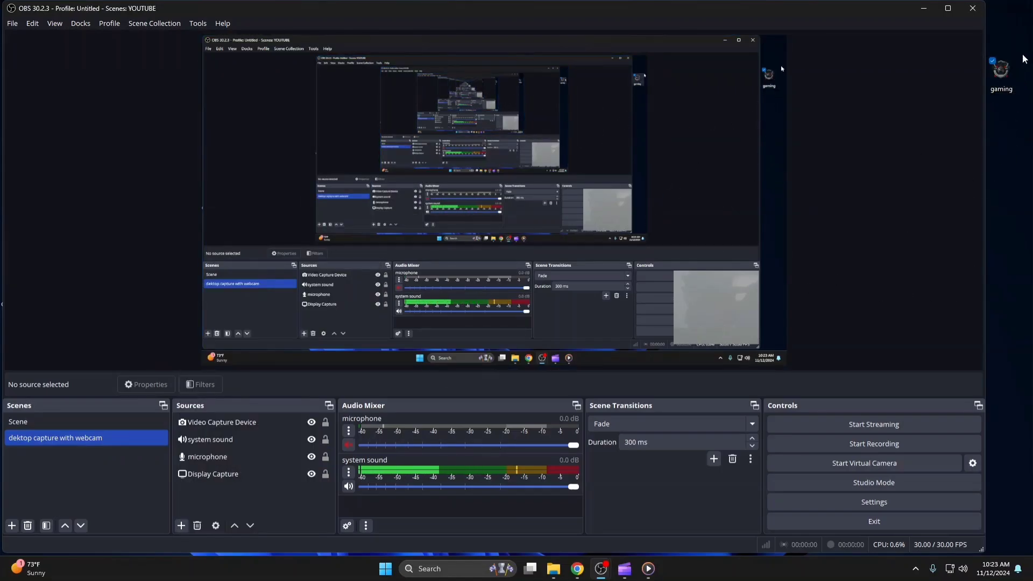
pyautogui.click(1009, 85)
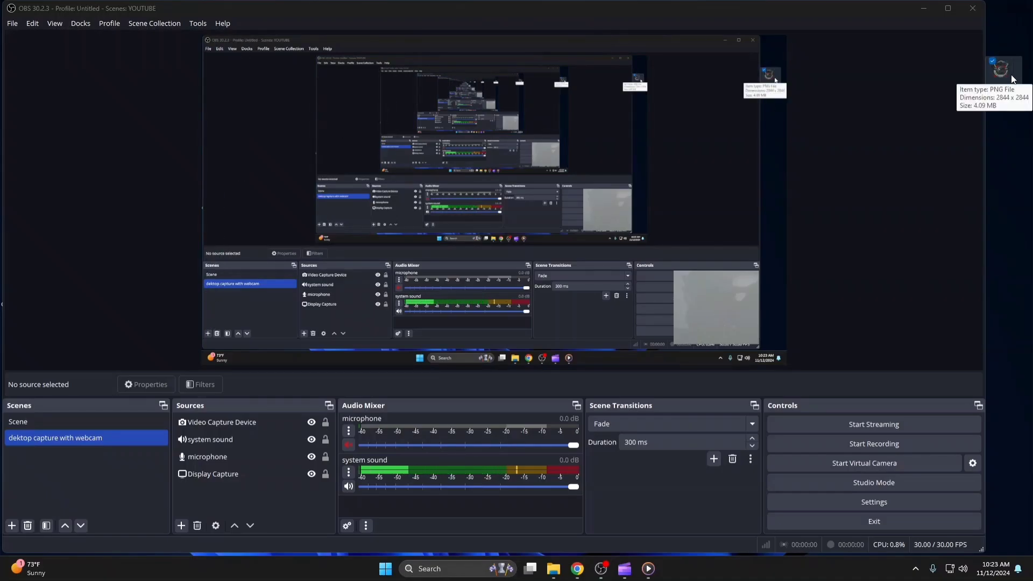
pyautogui.moveTo(1011, 72); pyautogui.dragTo(655, 186)
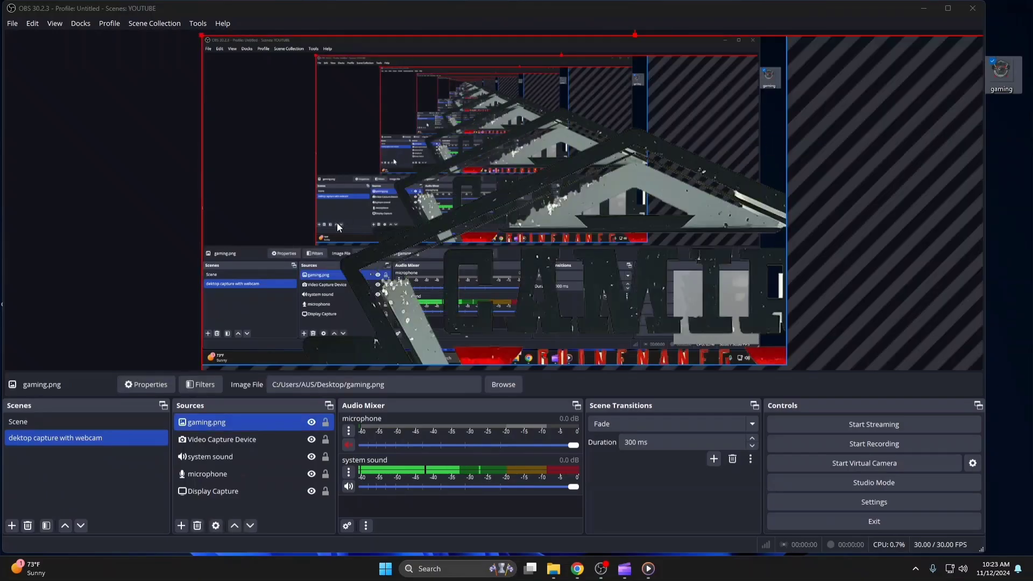
# Shrink the gaming.png logo to about 580 px wide, keeping its left edge about 422 px from the canvas's left edge
pyautogui.moveTo(221, 203); pyautogui.dragTo(566, 226)
pyautogui.moveTo(680, 212); pyautogui.dragTo(398, 458)
pyautogui.moveTo(280, 68); pyautogui.dragTo(484, 315)
pyautogui.moveTo(649, 323); pyautogui.dragTo(496, 151)
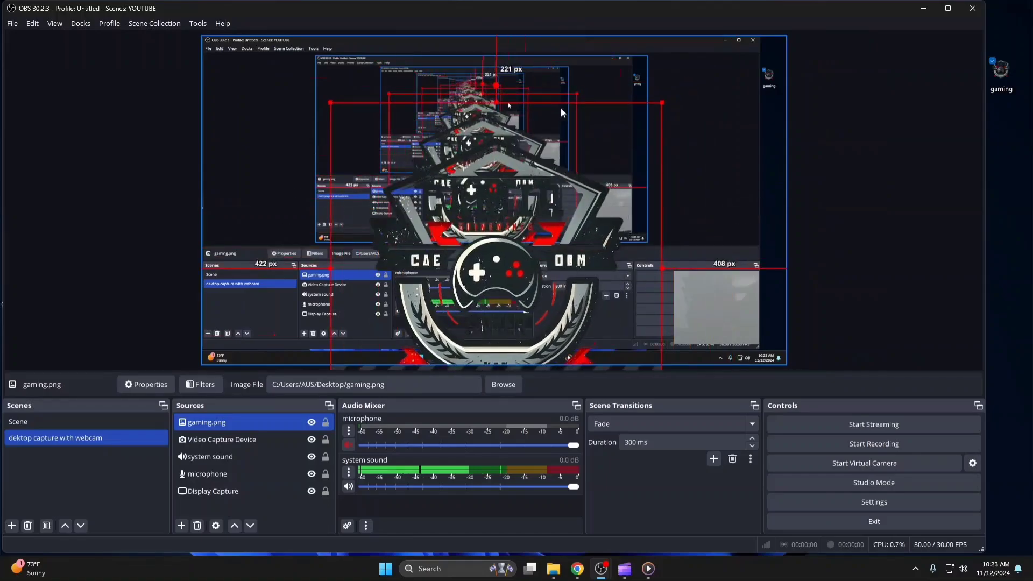
pyautogui.moveTo(661, 104); pyautogui.dragTo(508, 256)
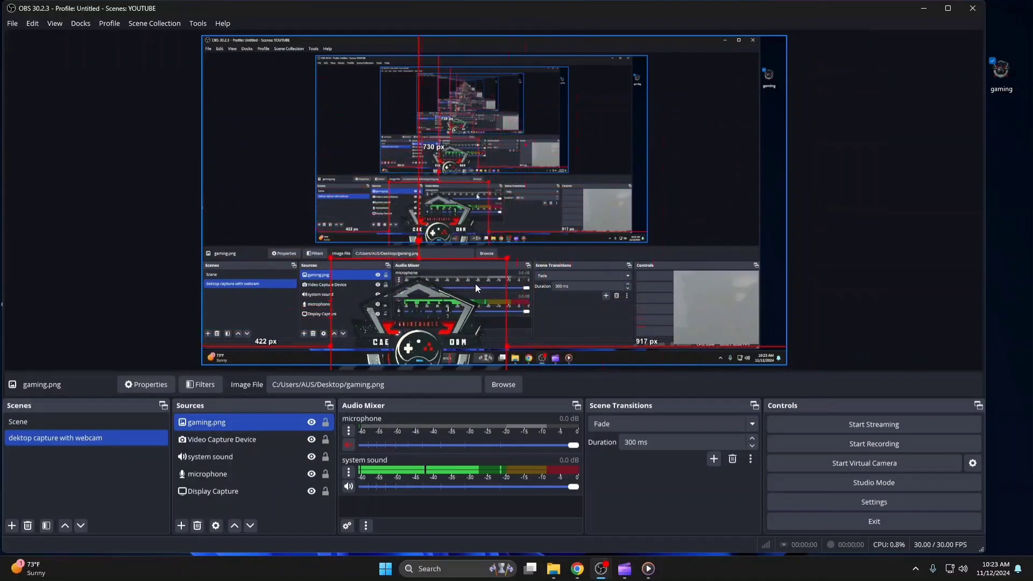
# Shrink the logo further and place it above the webcam picture, about 1482 px from the canvas's left edge and 425 px from the top
pyautogui.moveTo(402, 319); pyautogui.dragTo(694, 221)
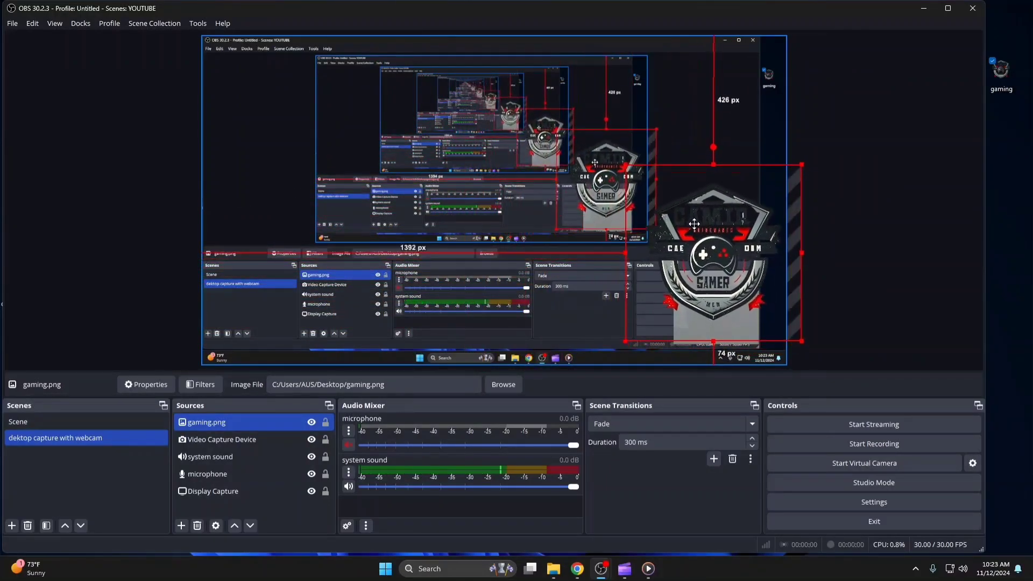
pyautogui.moveTo(799, 336); pyautogui.dragTo(756, 294)
pyautogui.moveTo(650, 204); pyautogui.dragTo(681, 207)
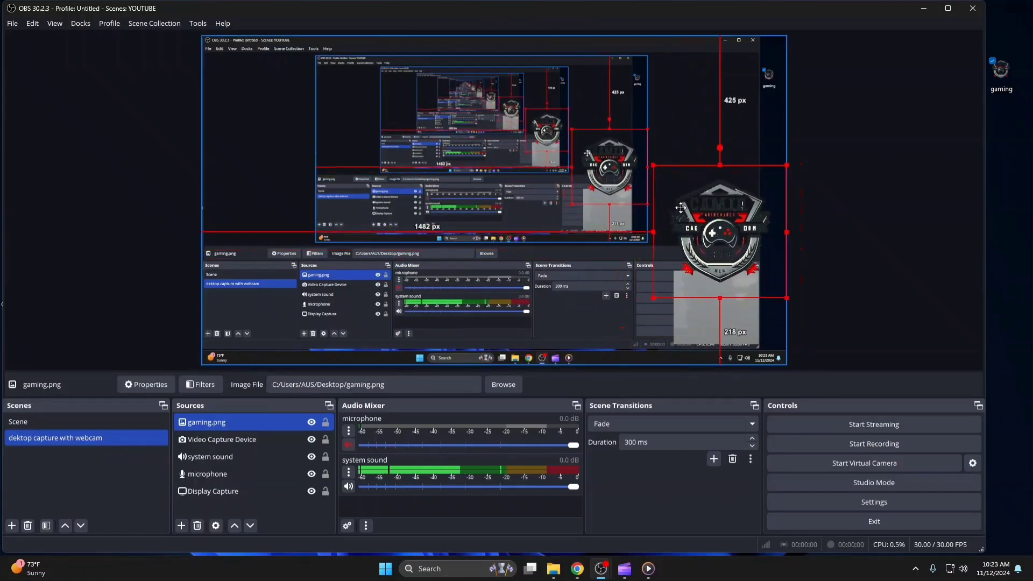
# Resize and reposition the webcam picture so its upper part sits behind the gaming.png logo
pyautogui.click(694, 319)
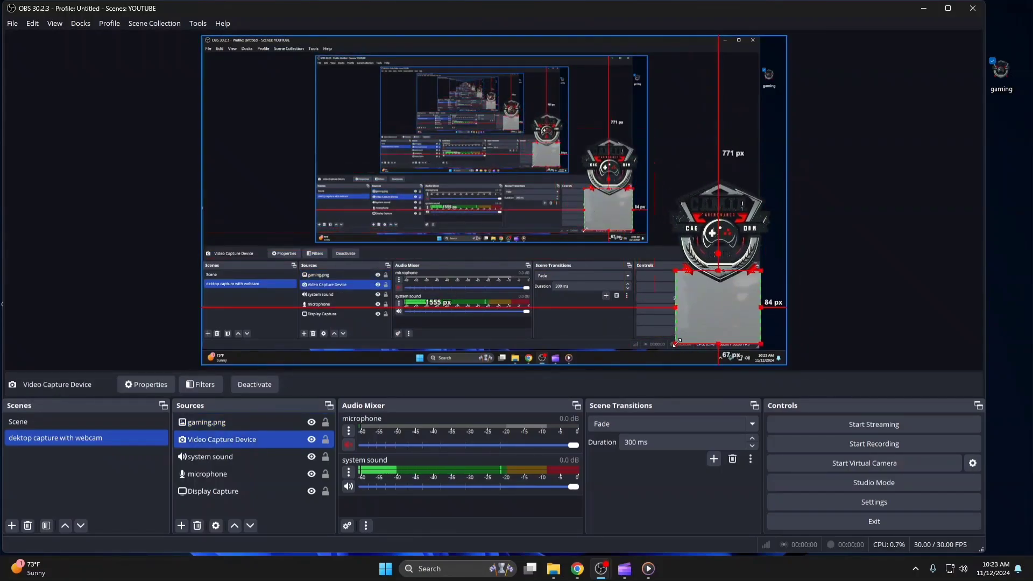
pyautogui.moveTo(675, 343); pyautogui.dragTo(716, 306)
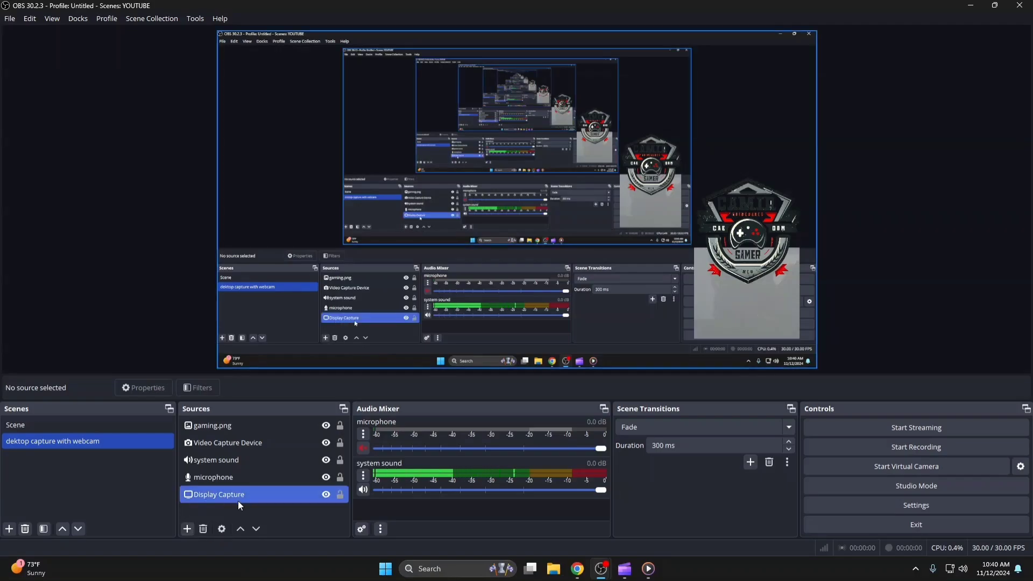
# Add a new Color Source with its default name, coloured red #ff0000 and sized 1920 by 1080
pyautogui.click(188, 529)
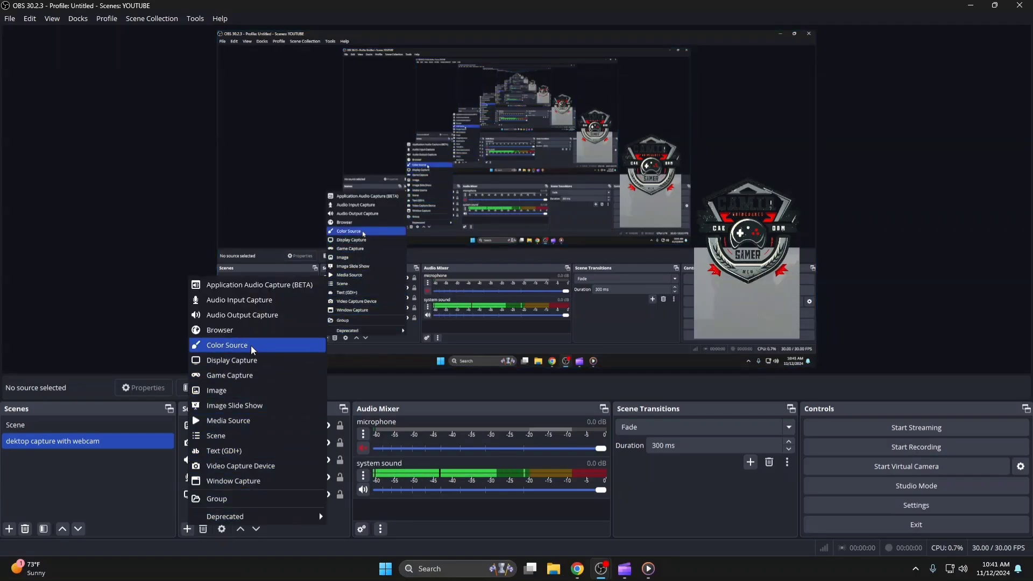
pyautogui.click(227, 345)
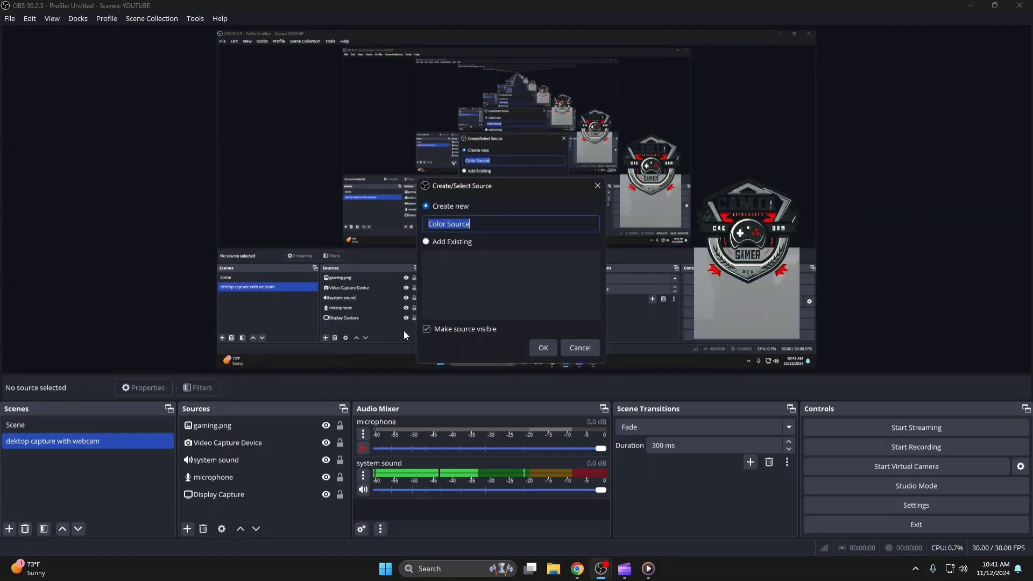
pyautogui.click(544, 348)
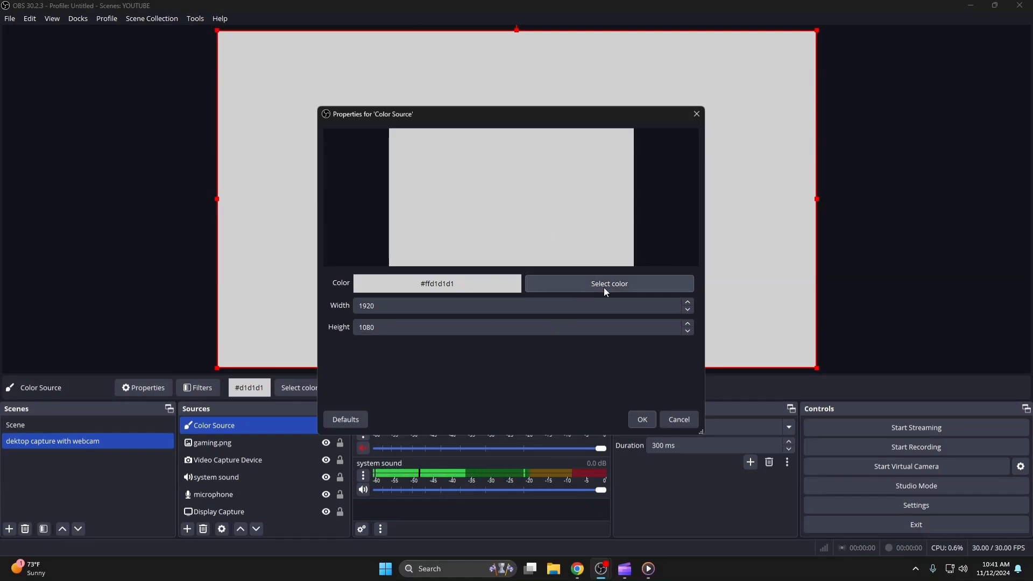
pyautogui.click(586, 284)
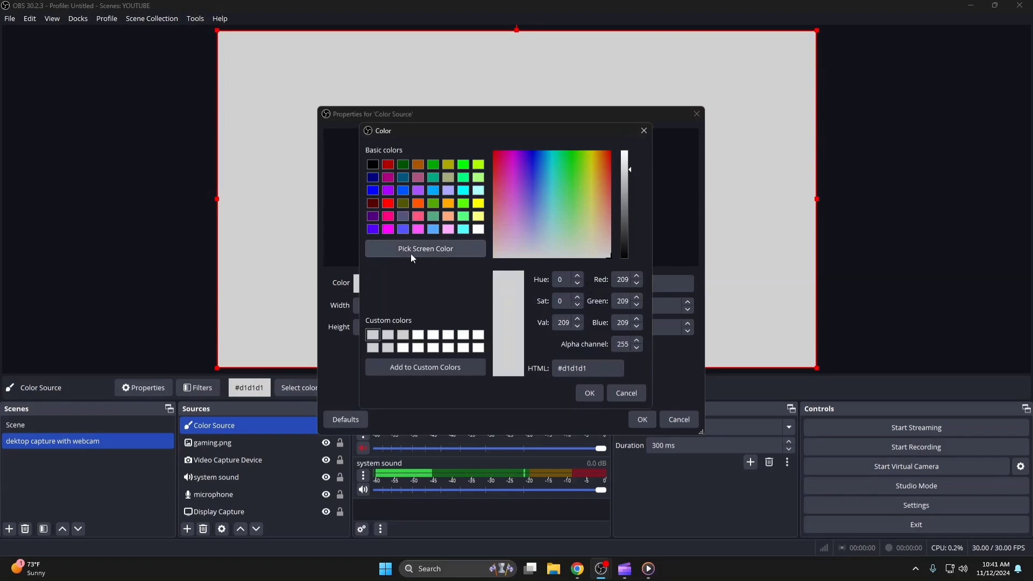
pyautogui.click(388, 203)
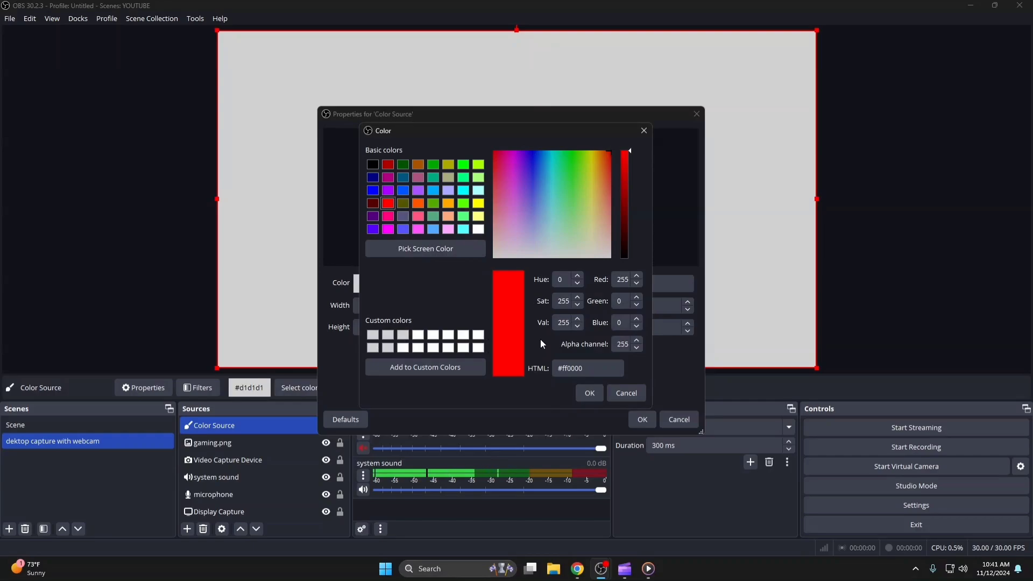
pyautogui.click(590, 392)
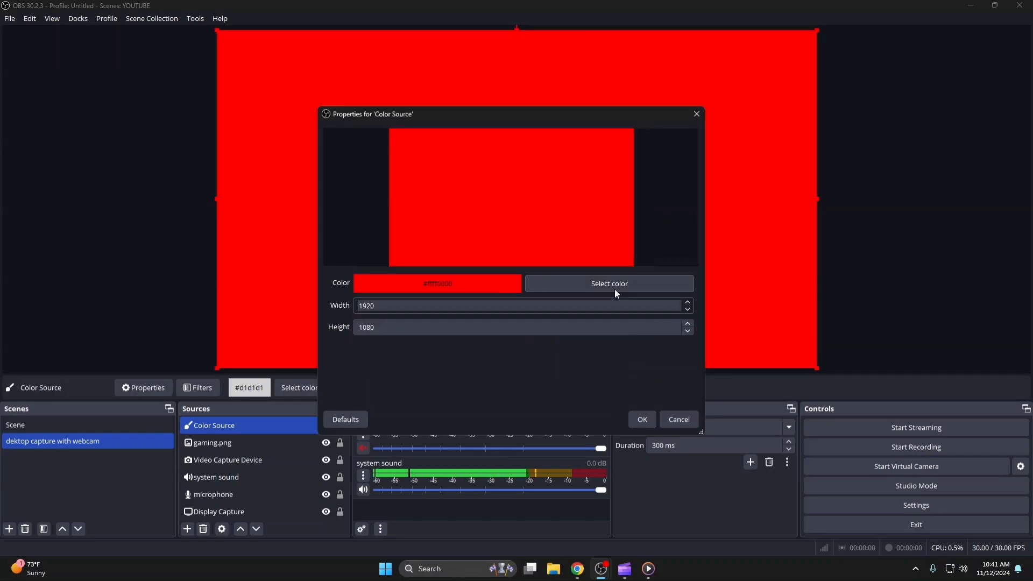
pyautogui.click(650, 419)
# Shrink the red Color Source and place it over the webcam picture, about 1494 px from the canvas's left edge and 750 px from the top
pyautogui.moveTo(218, 200); pyautogui.dragTo(528, 208)
pyautogui.moveTo(684, 133); pyautogui.dragTo(701, 195)
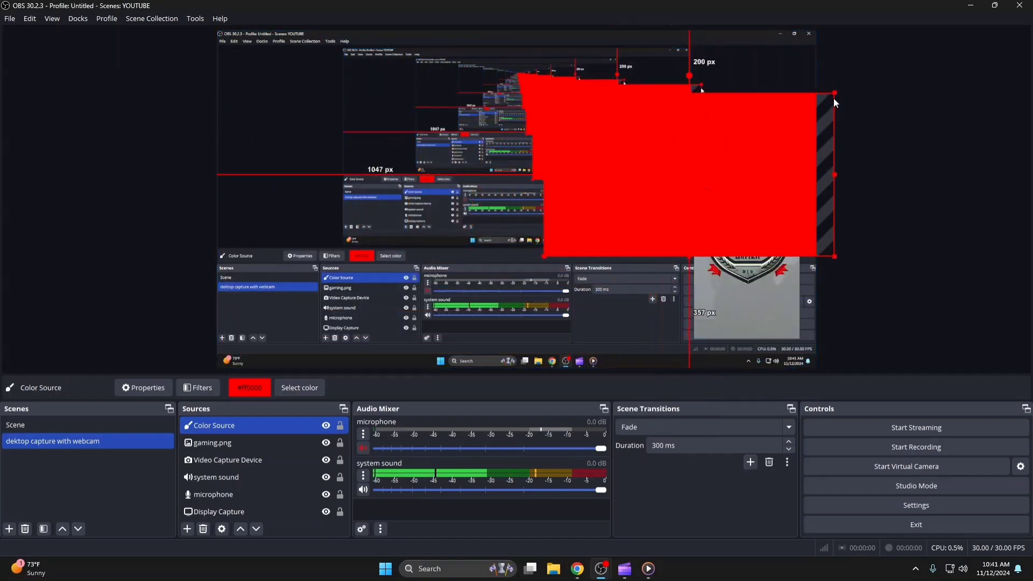
pyautogui.moveTo(834, 94); pyautogui.dragTo(686, 232)
pyautogui.moveTo(608, 242); pyautogui.dragTo(732, 272)
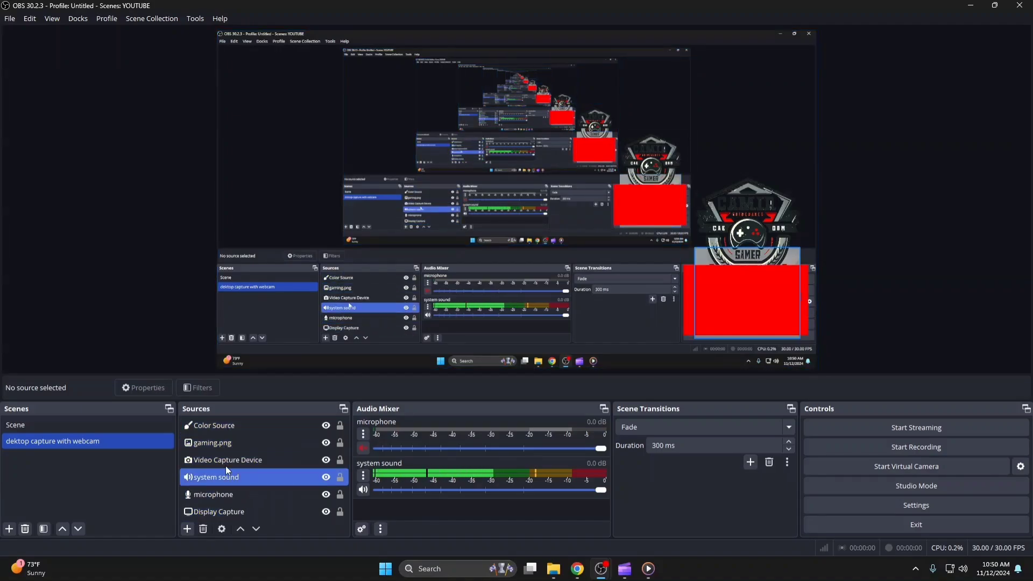
# Move the Color Source directly below the Video Capture Device in the source order
pyautogui.click(234, 428)
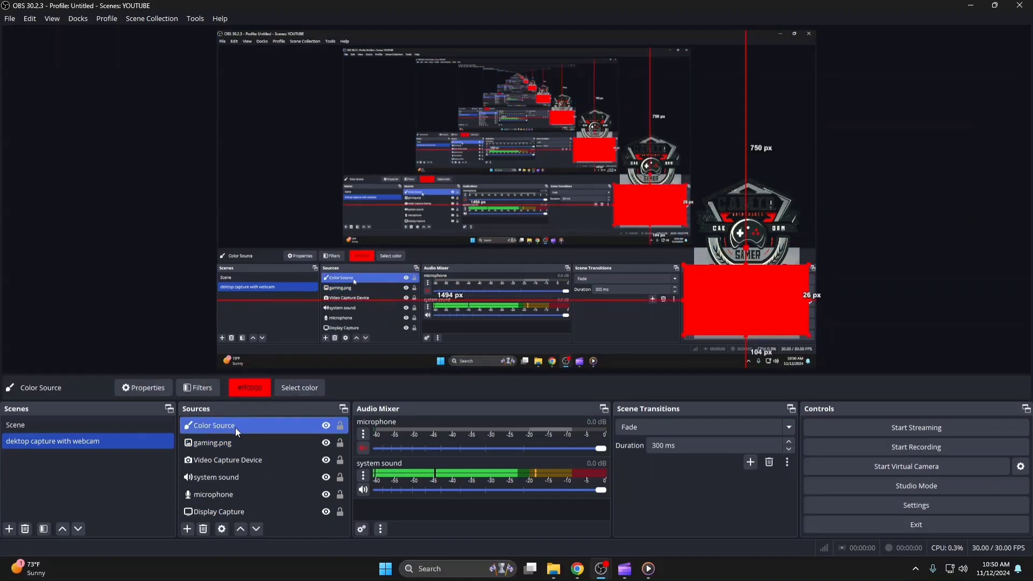
pyautogui.moveTo(235, 428); pyautogui.dragTo(236, 469)
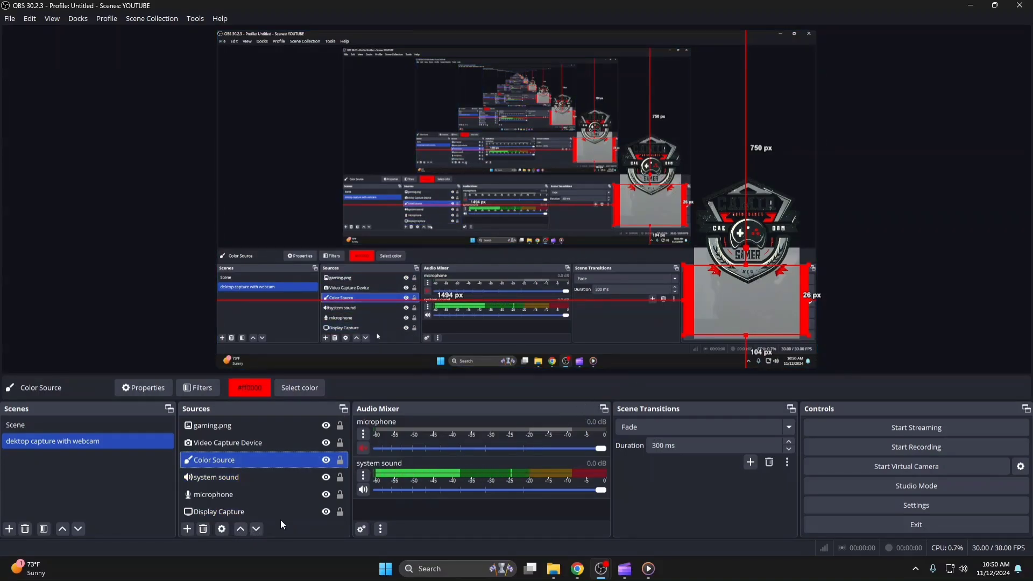
pyautogui.keyDown('ctrl'); pyautogui.click(316, 511); pyautogui.keyUp('ctrl')
pyautogui.keyDown('ctrl'); pyautogui.click(315, 509); pyautogui.keyUp('ctrl')
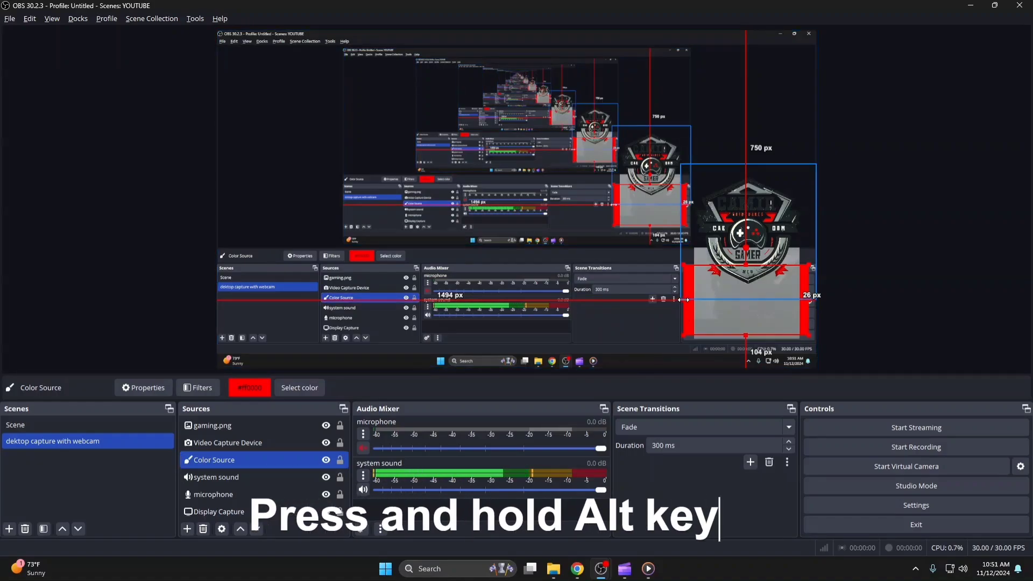
# Crop both sides of the red Color Source and place it as a webcam frame, about 1511 px from the canvas's left edge and 762 px from the top
pyautogui.moveTo(684, 299); pyautogui.dragTo(689, 301)
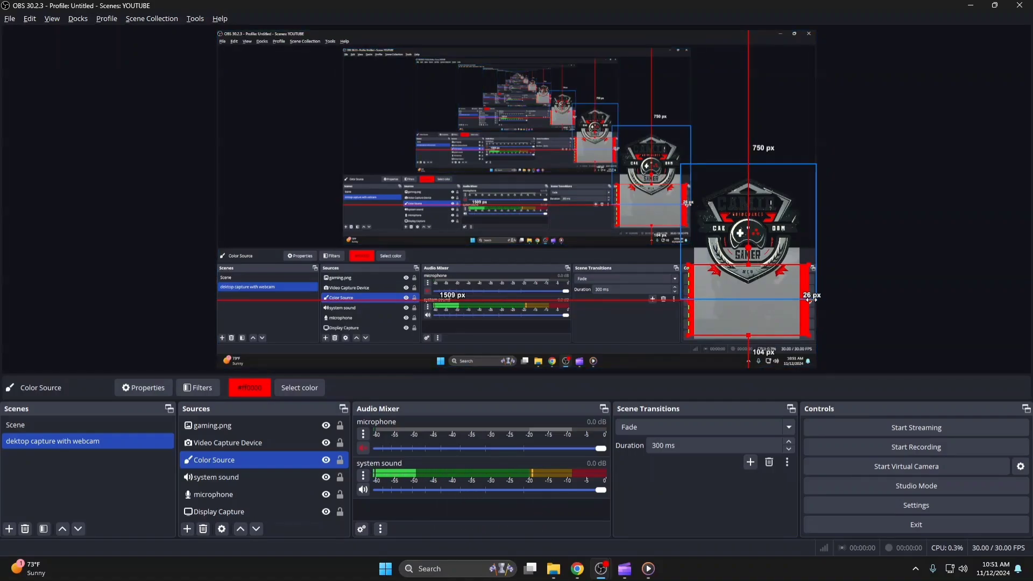
pyautogui.moveTo(811, 300); pyautogui.dragTo(806, 301)
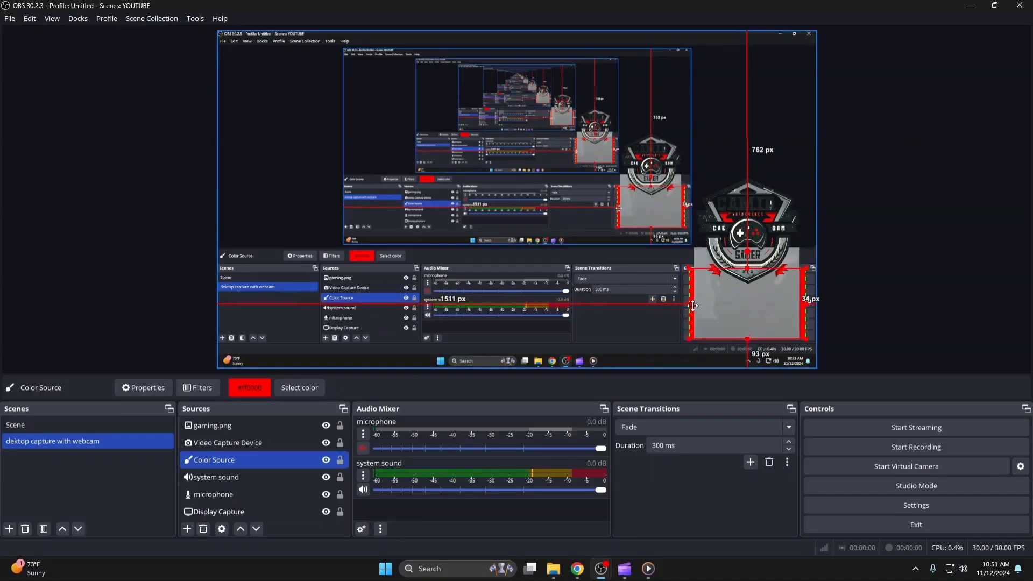
pyautogui.click(60, 441)
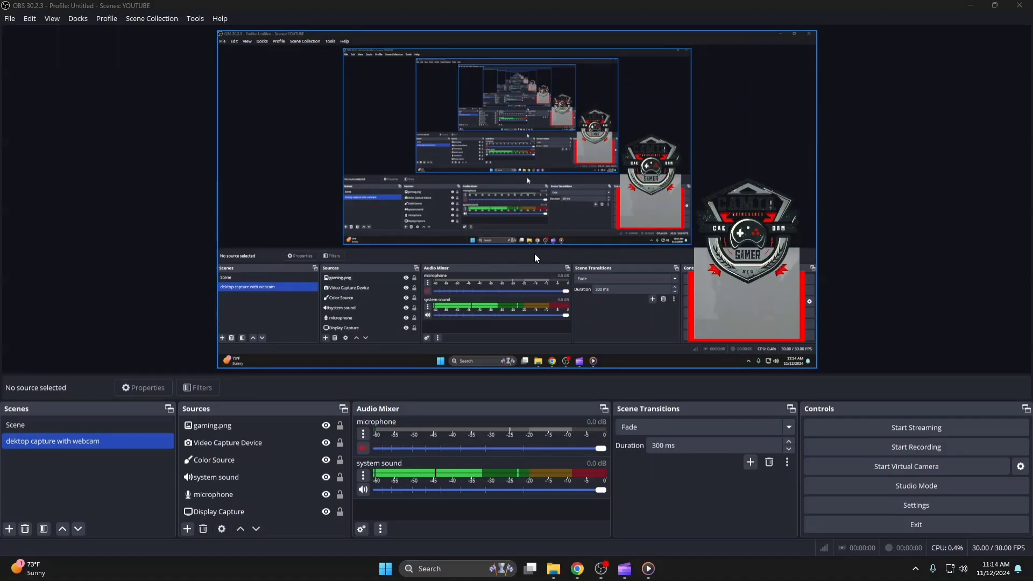
# Examine the sources in the scene from gaming.png down to Display Capture and see which picture area each one covers
pyautogui.click(289, 428)
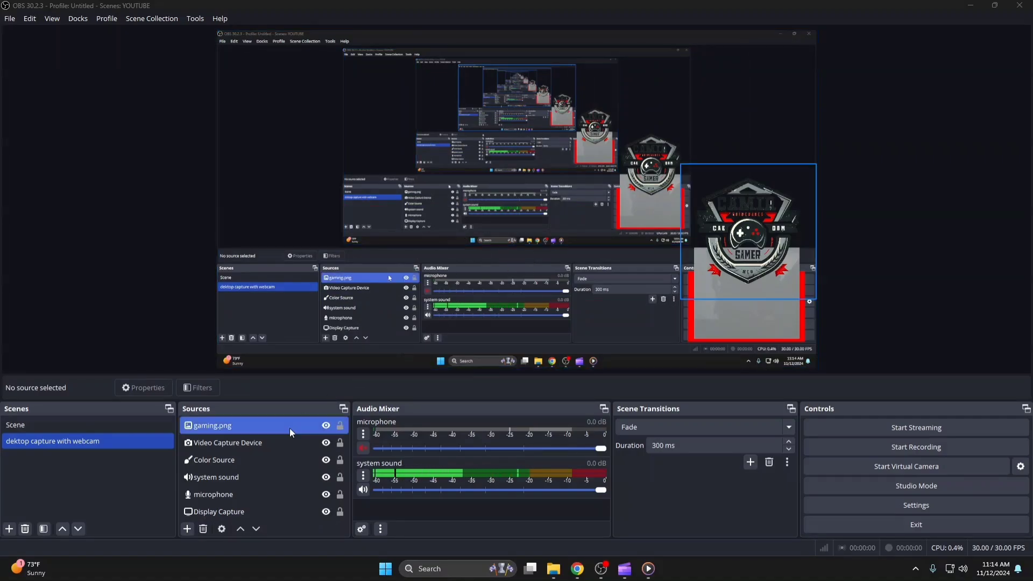
pyautogui.click(278, 444)
pyautogui.click(298, 427)
pyautogui.click(296, 463)
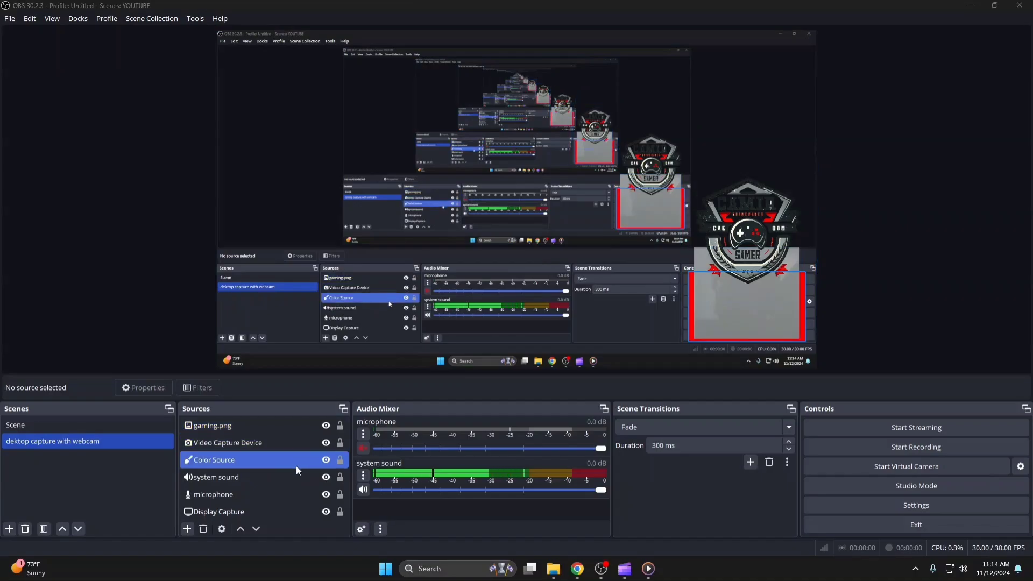
pyautogui.click(295, 374)
pyautogui.click(259, 475)
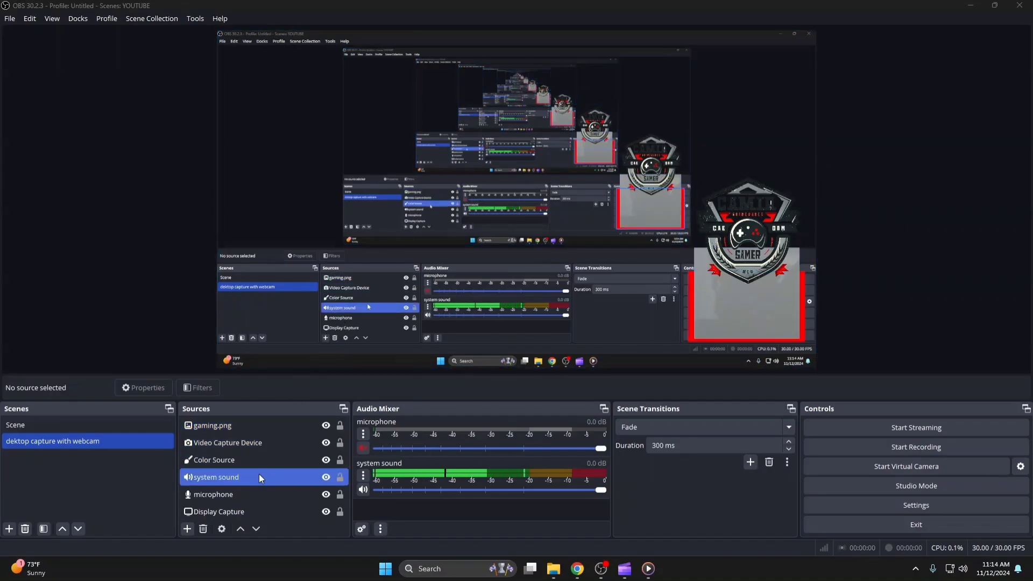
pyautogui.click(262, 495)
pyautogui.click(247, 510)
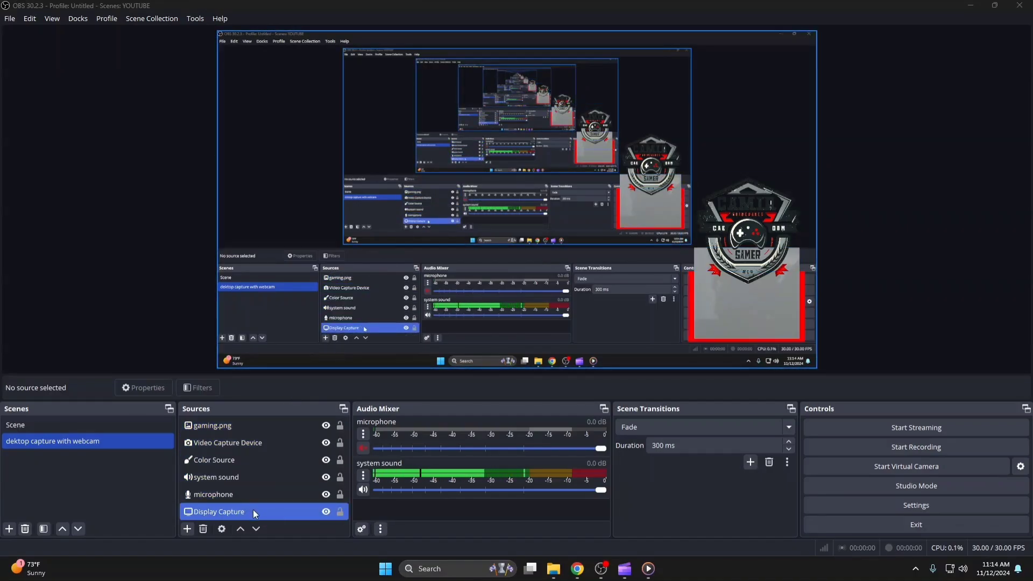
pyautogui.click(223, 492)
pyautogui.click(248, 461)
pyautogui.click(272, 442)
pyautogui.click(276, 430)
pyautogui.click(308, 507)
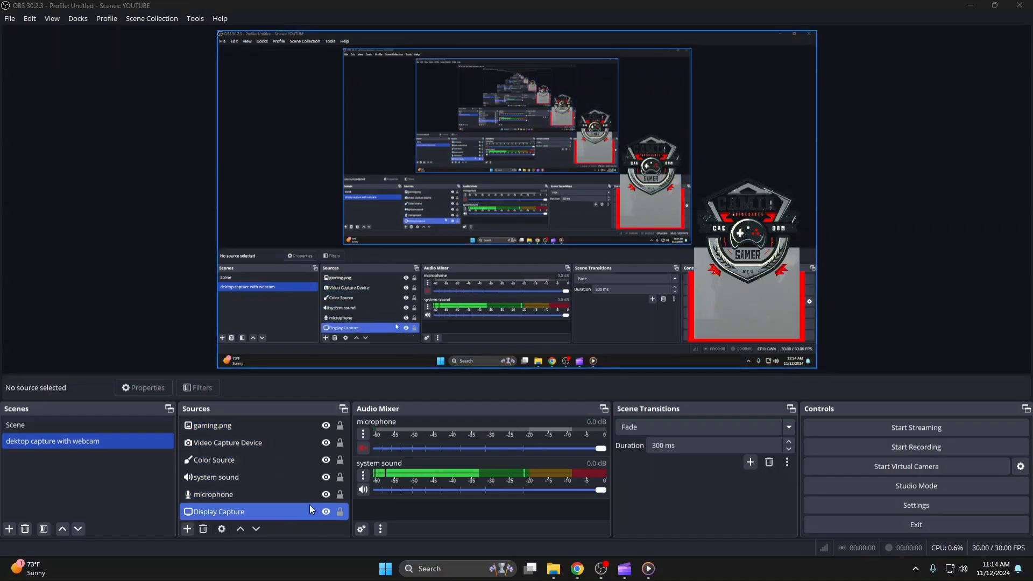
# Hide and show again the Display Capture, microphone, system sound, Color Source and Video Capture Device sources in turn
pyautogui.click(326, 511)
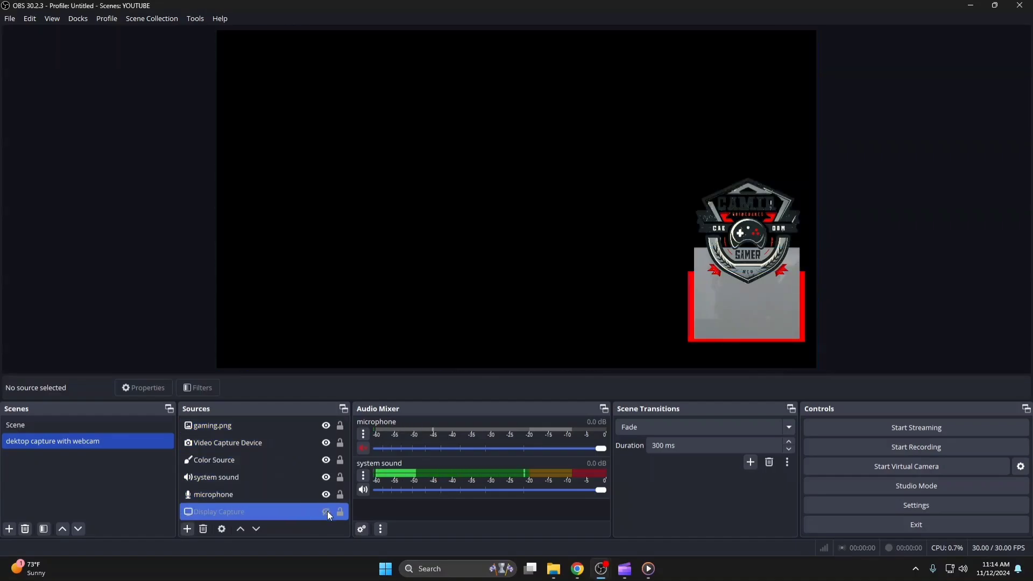
pyautogui.click(326, 511)
pyautogui.click(325, 493)
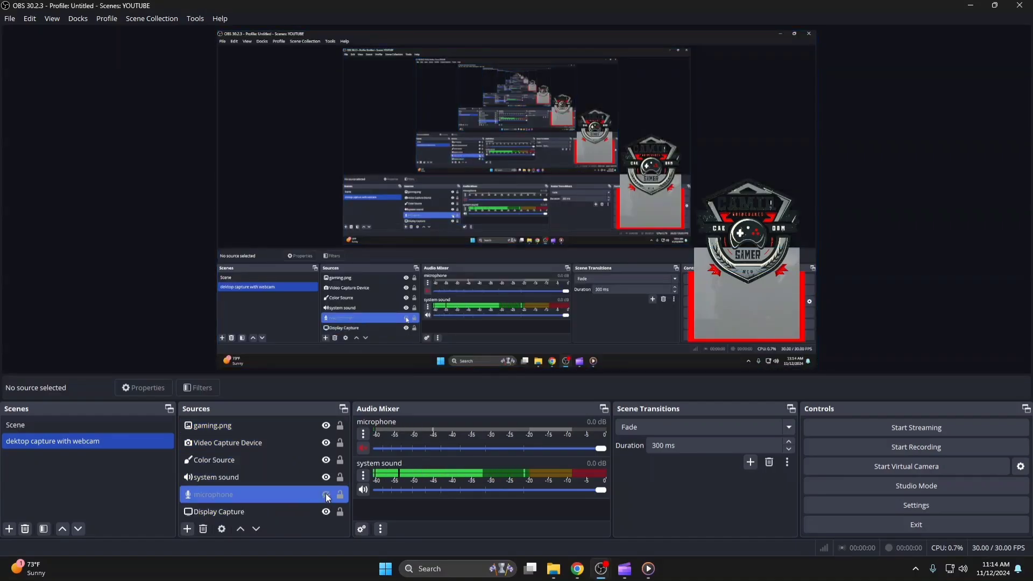
pyautogui.click(325, 481)
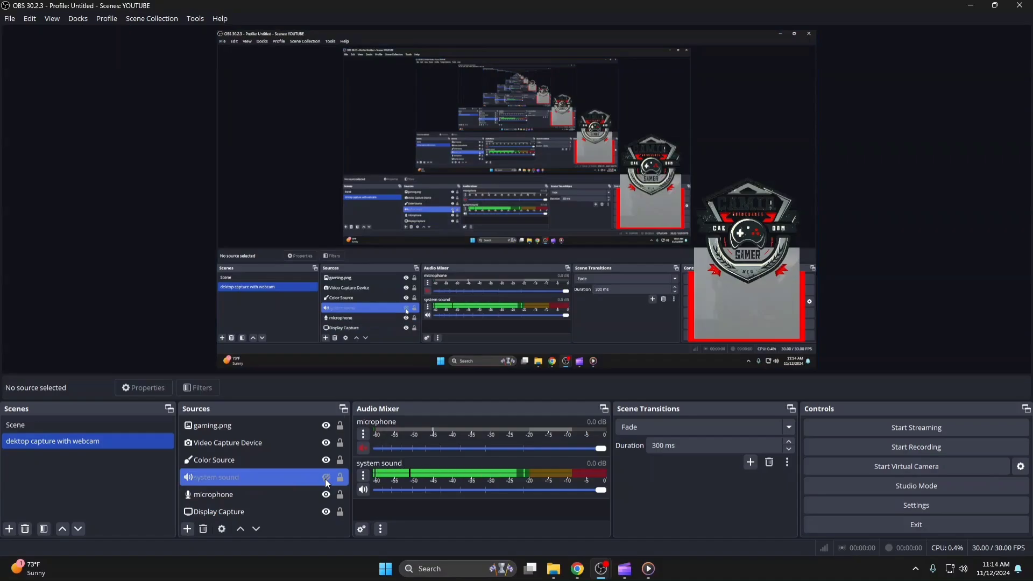
pyautogui.click(327, 477)
pyautogui.click(326, 478)
pyautogui.click(325, 461)
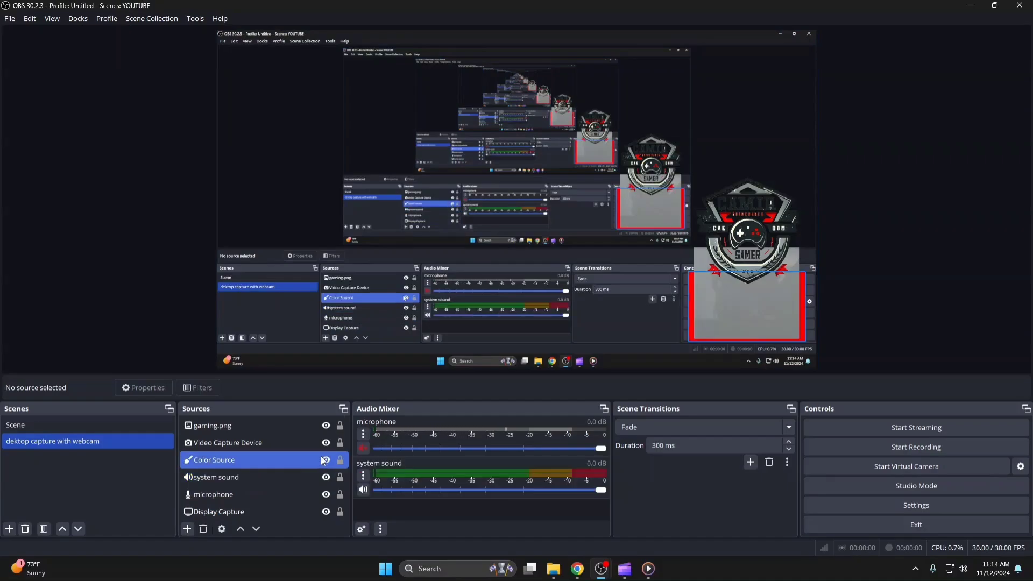
pyautogui.click(326, 443)
pyautogui.click(326, 443)
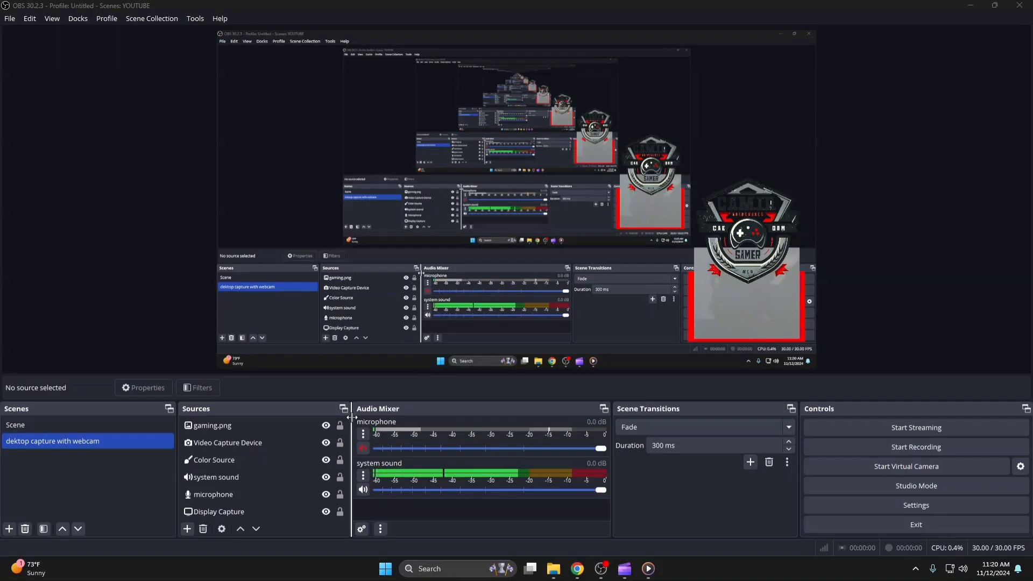
pyautogui.click(323, 478)
pyautogui.click(323, 460)
pyautogui.click(326, 445)
pyautogui.click(338, 460)
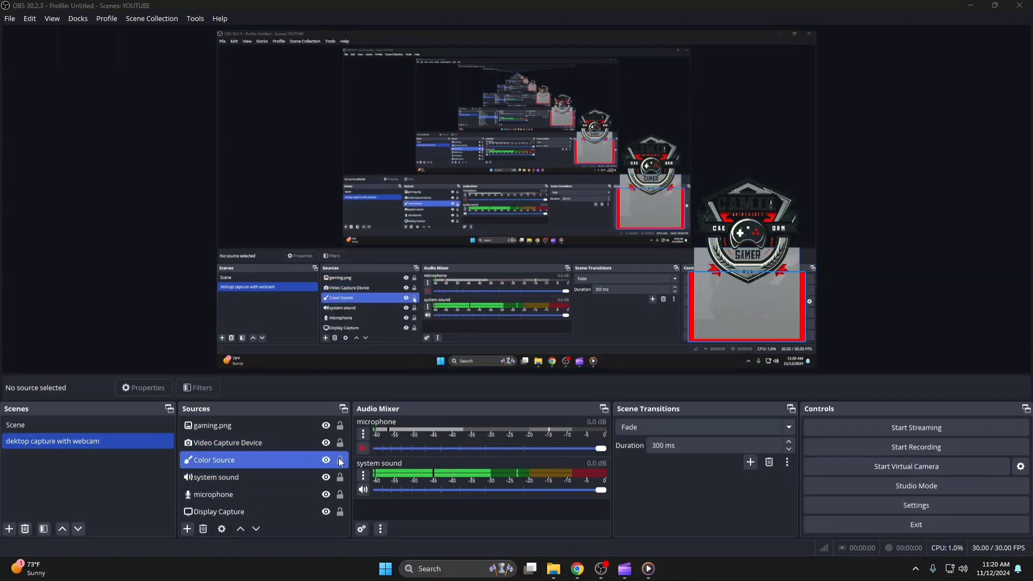
pyautogui.click(343, 444)
pyautogui.click(343, 460)
pyautogui.click(345, 443)
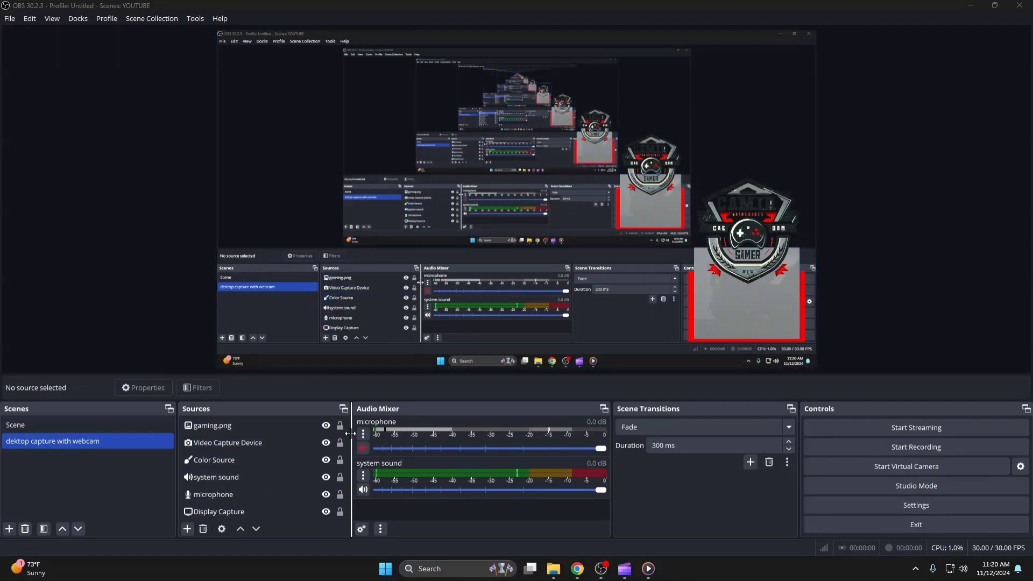
# Lock the Video Capture Device, Color Source and gaming.png sources against accidental changes
pyautogui.click(340, 443)
pyautogui.click(341, 460)
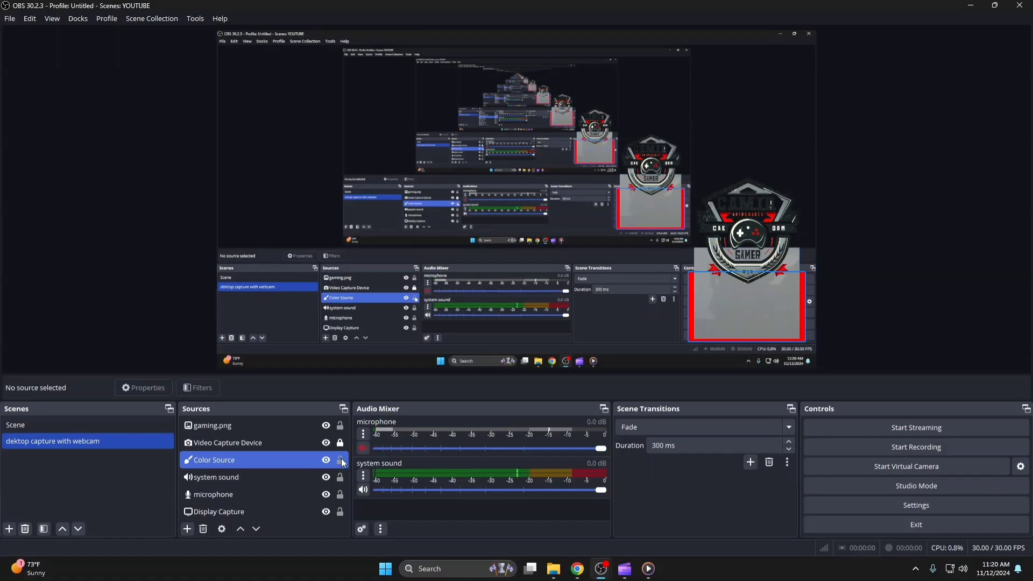
pyautogui.click(340, 460)
pyautogui.click(345, 443)
pyautogui.click(345, 426)
pyautogui.click(340, 425)
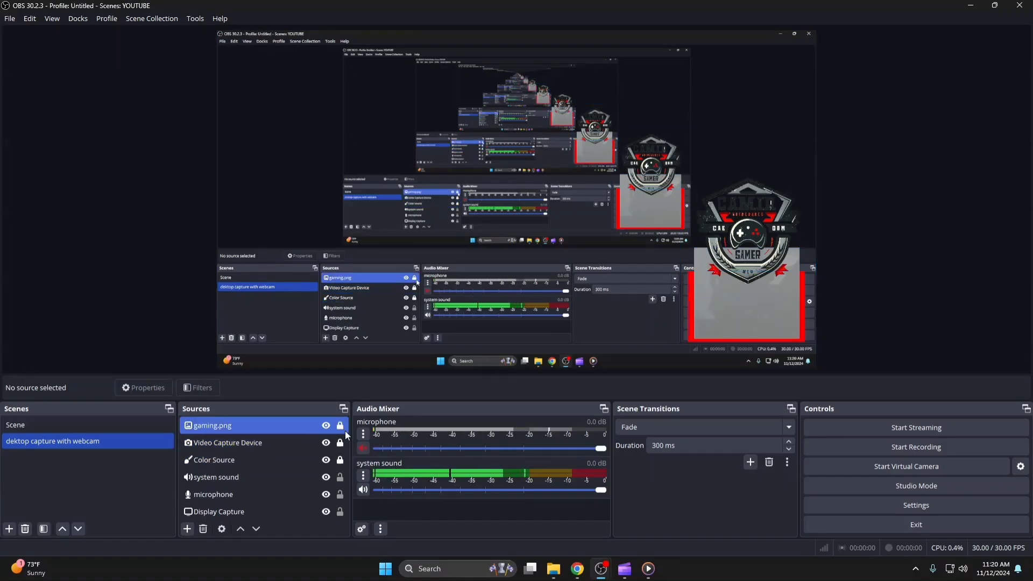
pyautogui.click(409, 373)
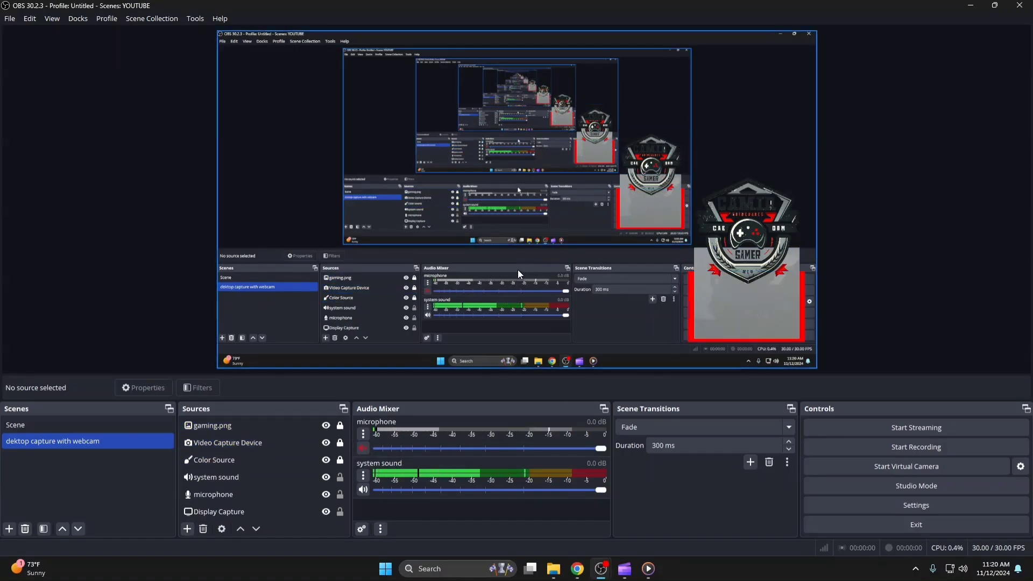
pyautogui.moveTo(518, 270); pyautogui.dragTo(537, 248)
pyautogui.moveTo(535, 293); pyautogui.dragTo(520, 275)
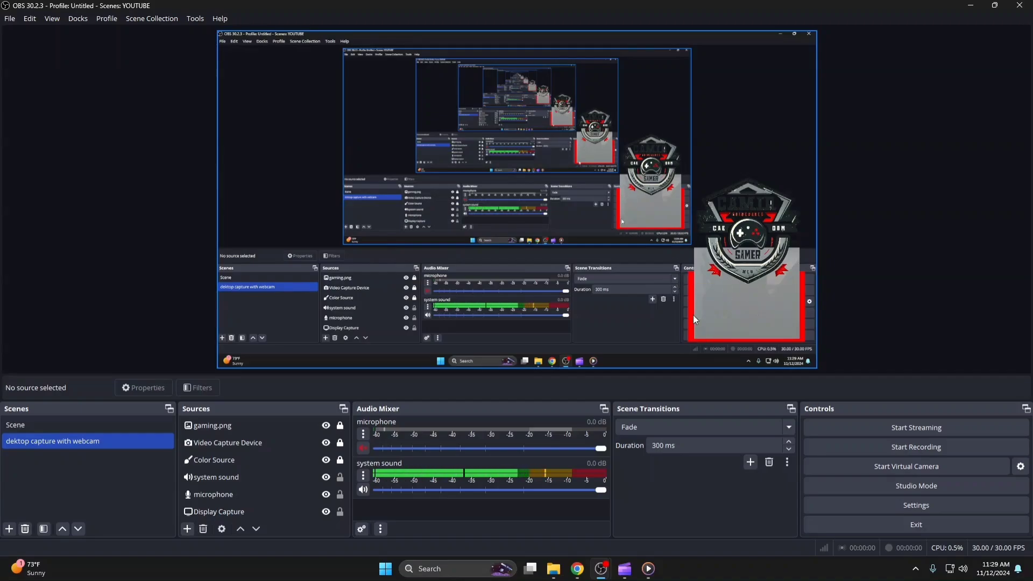
pyautogui.click(721, 310)
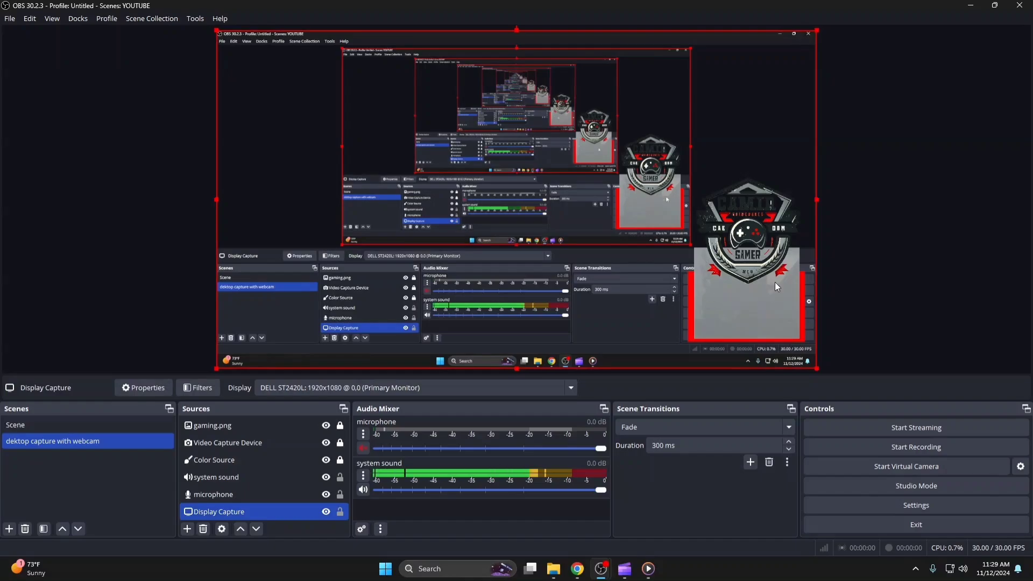
# Group the gaming.png, Video Capture Device and Color Source sources and name the group "logo and video"
pyautogui.click(251, 425)
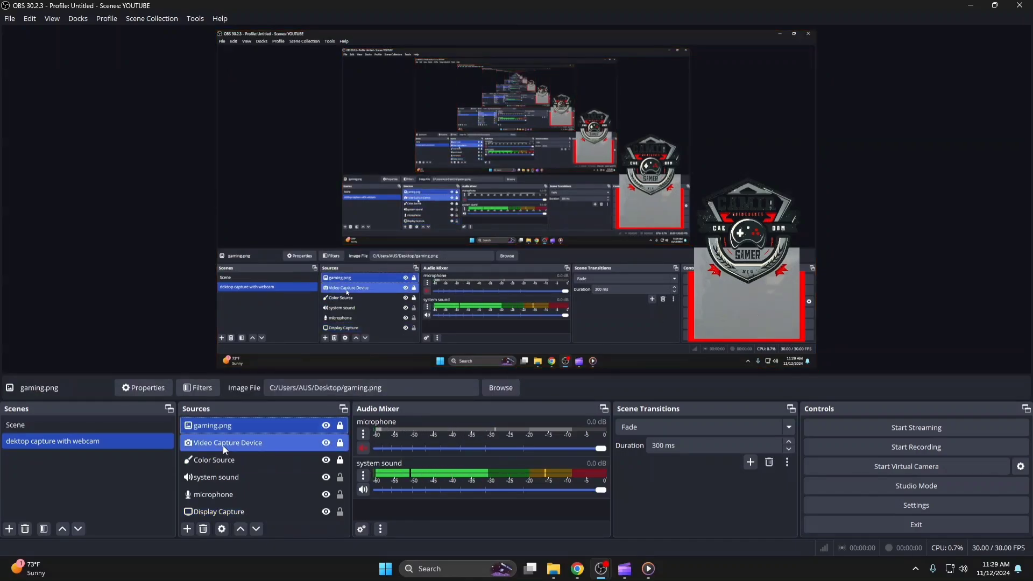
pyautogui.keyDown('ctrl'); pyautogui.click(214, 458); pyautogui.keyUp('ctrl')
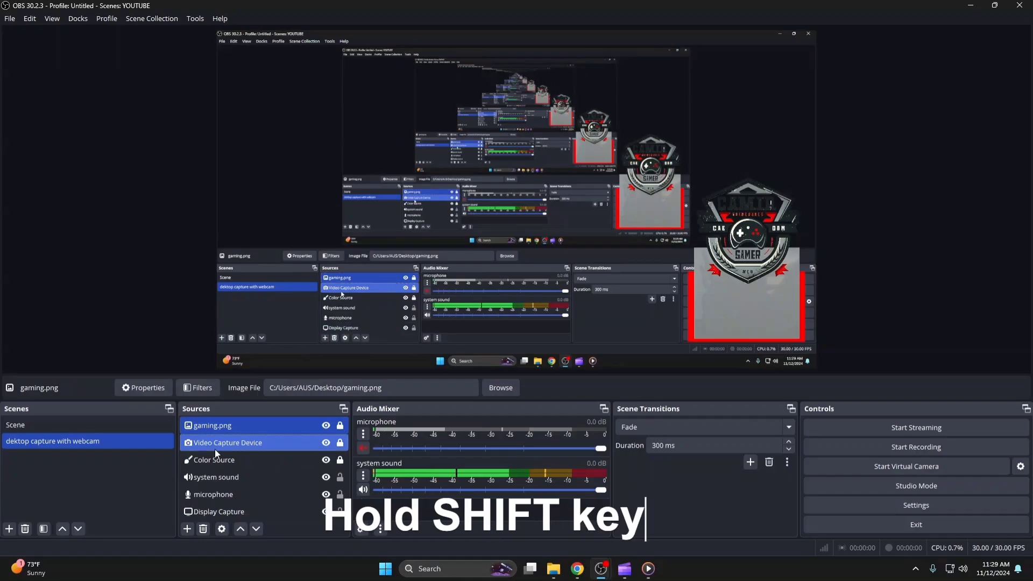
pyautogui.keyDown('shift'); pyautogui.click(214, 455); pyautogui.keyUp('shift')
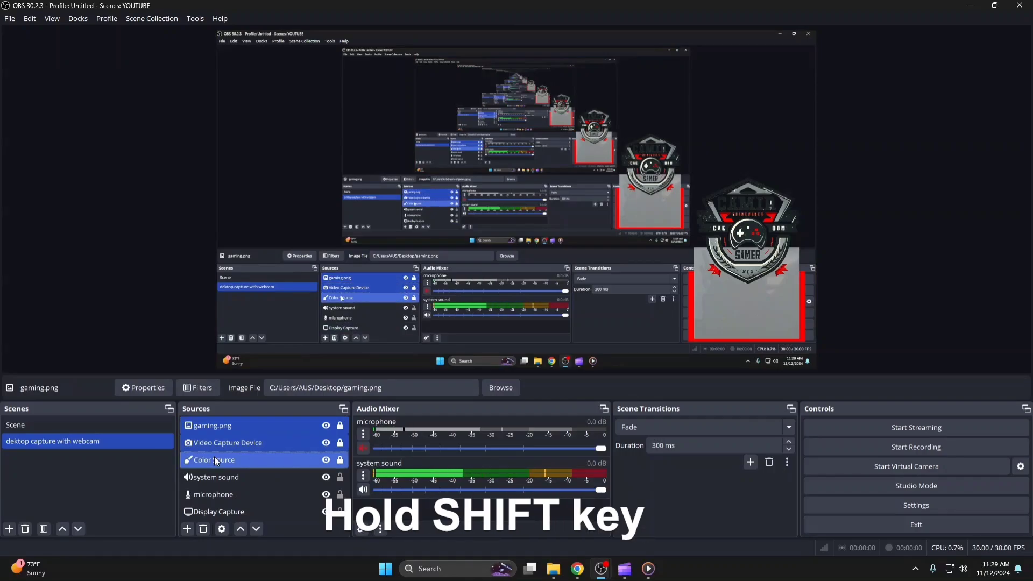
pyautogui.rightClick(240, 445)
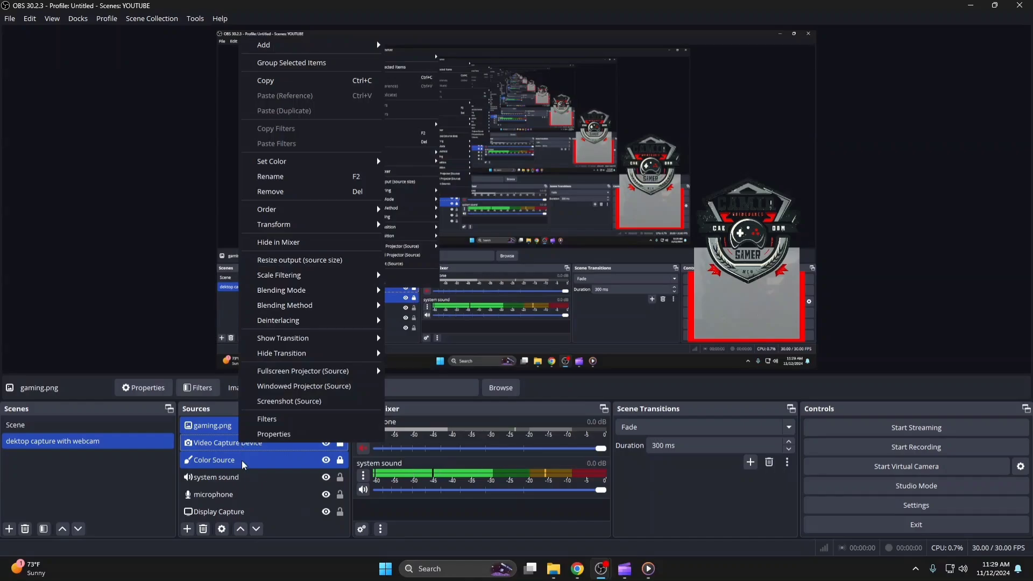
pyautogui.click(291, 63)
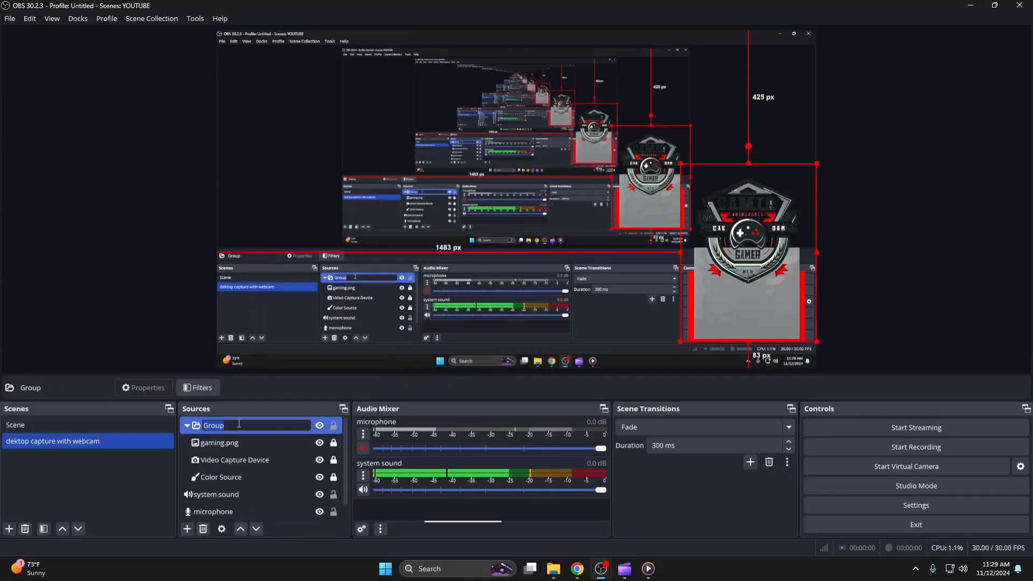
pyautogui.write('logo and video')
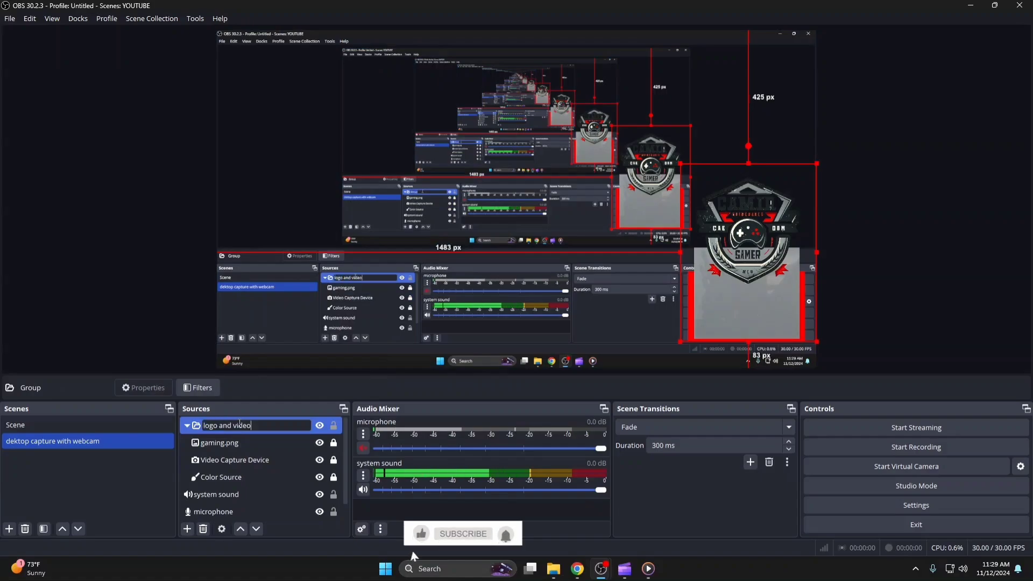
pyautogui.press('Return')
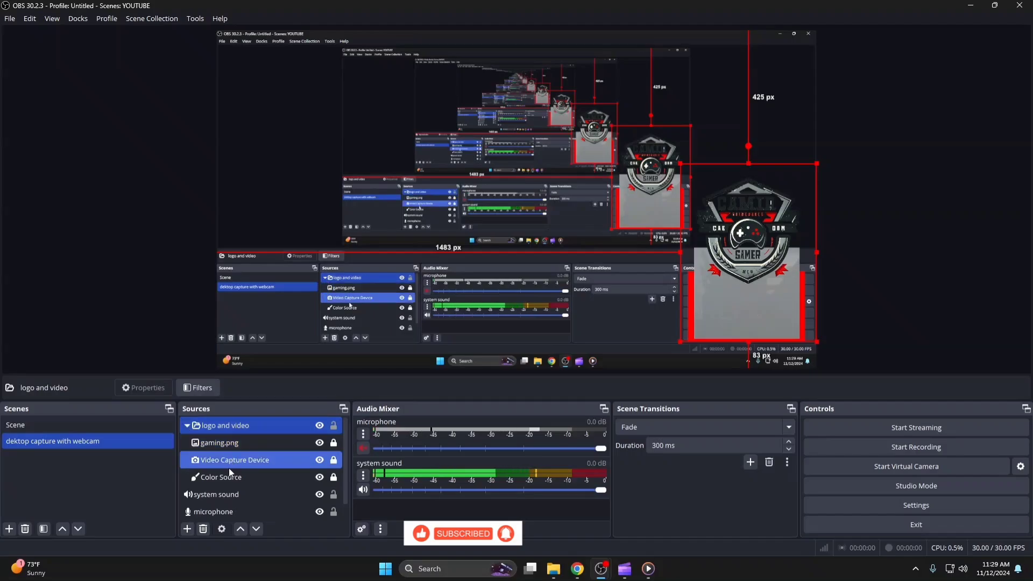
# Review the three sources inside the "logo and video" group and leave the group collapsed in the source list
pyautogui.click(187, 425)
pyautogui.click(196, 448)
pyautogui.click(193, 429)
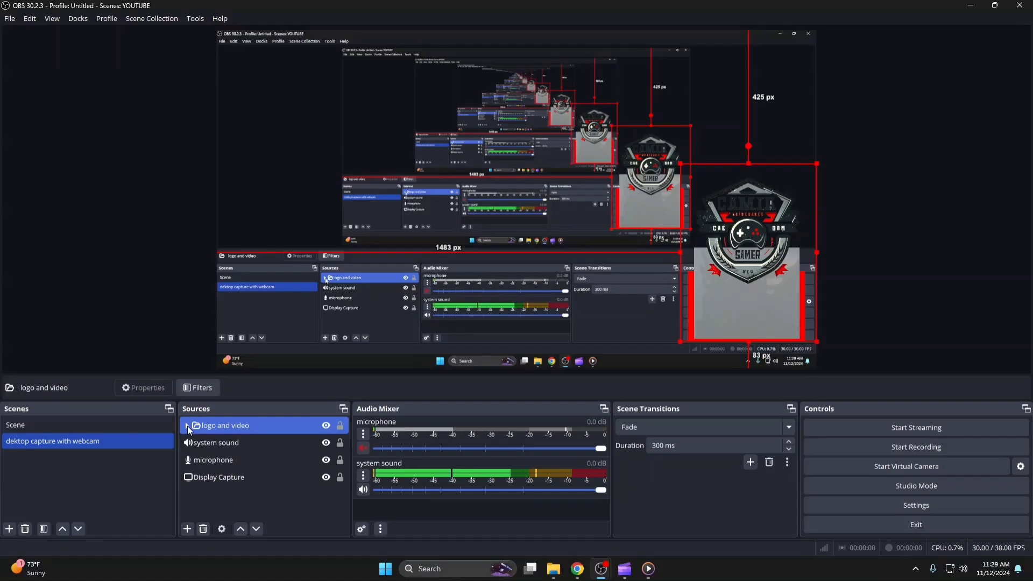
pyautogui.click(187, 426)
pyautogui.click(208, 444)
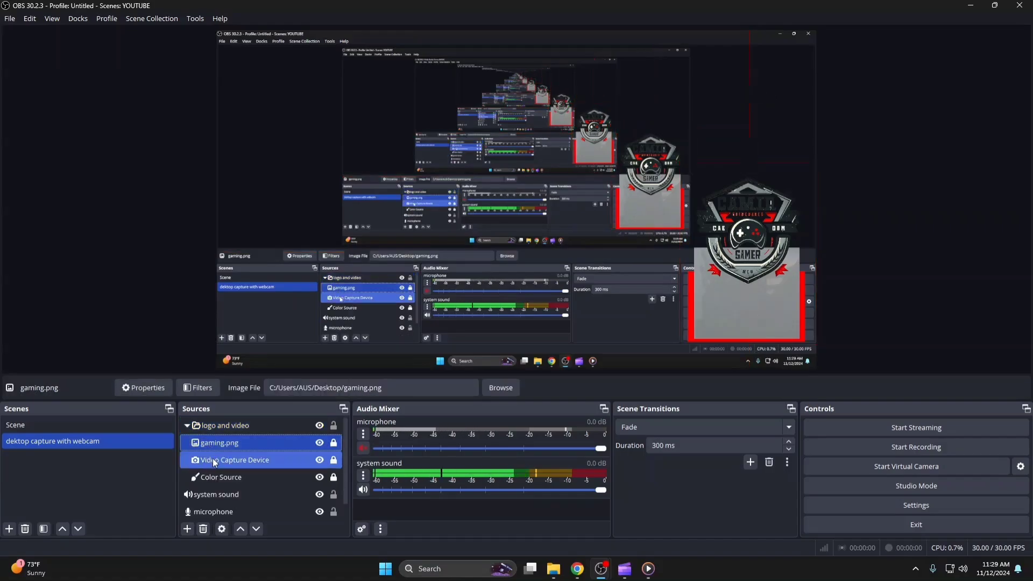
pyautogui.click(212, 458)
pyautogui.click(214, 477)
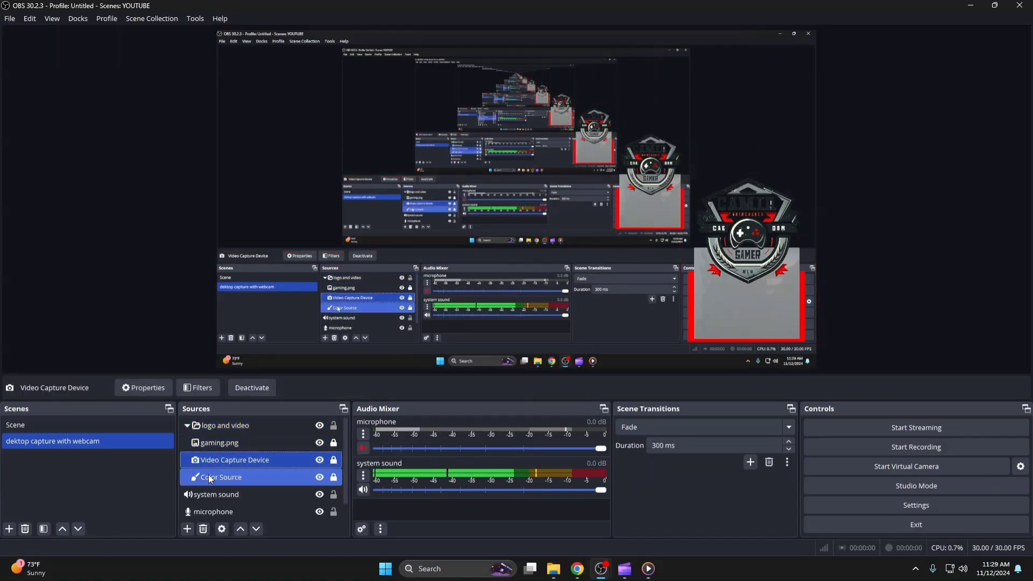
pyautogui.keyDown('ctrl'); pyautogui.click(210, 451); pyautogui.keyUp('ctrl')
pyautogui.click(210, 446)
pyautogui.click(188, 425)
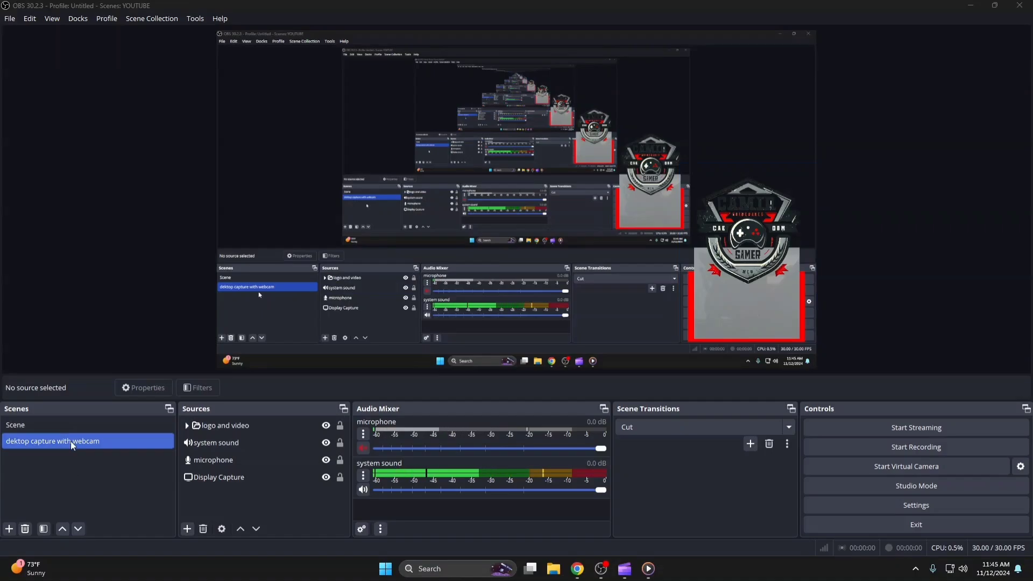
# Switch to the scene named Scene and back to "dektop capture with webcam" to preview the Cut transition
pyautogui.click(67, 425)
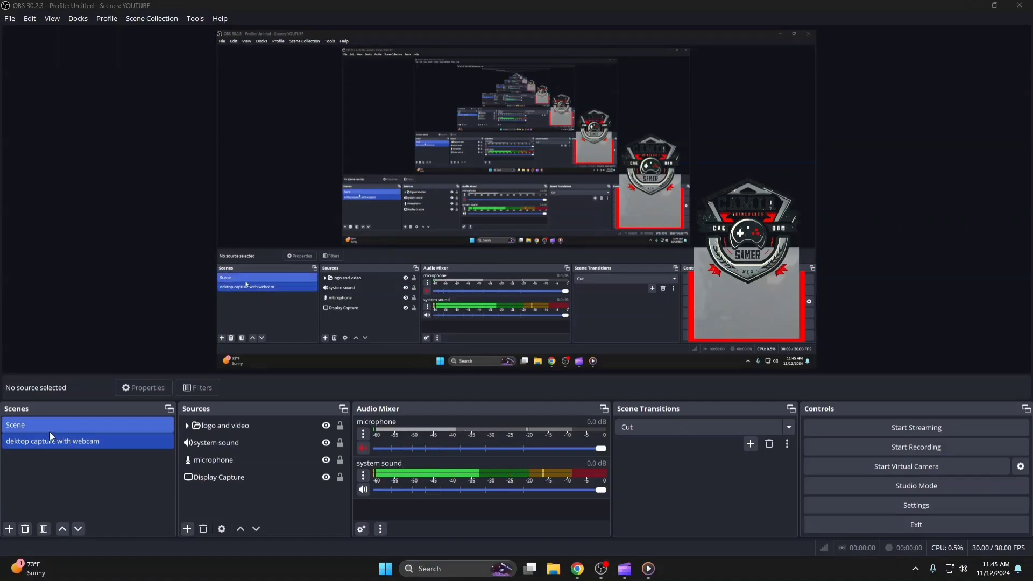
pyautogui.click(46, 428)
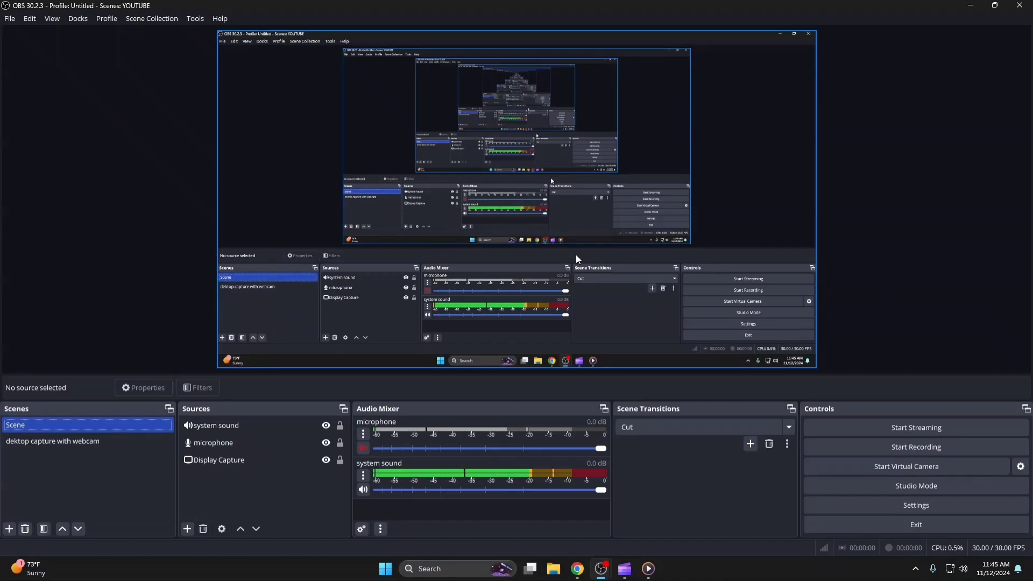
pyautogui.click(60, 446)
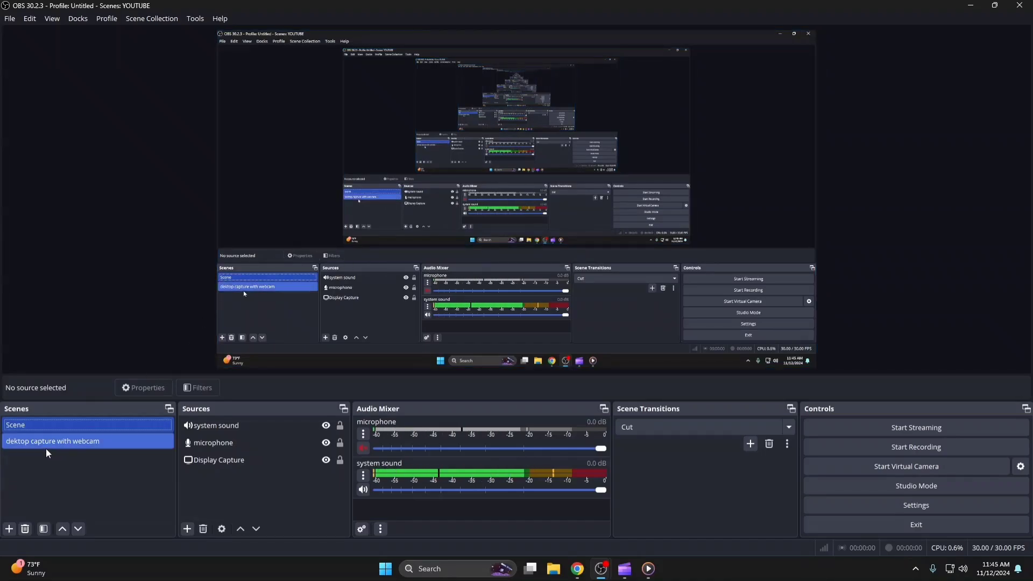
pyautogui.click(60, 447)
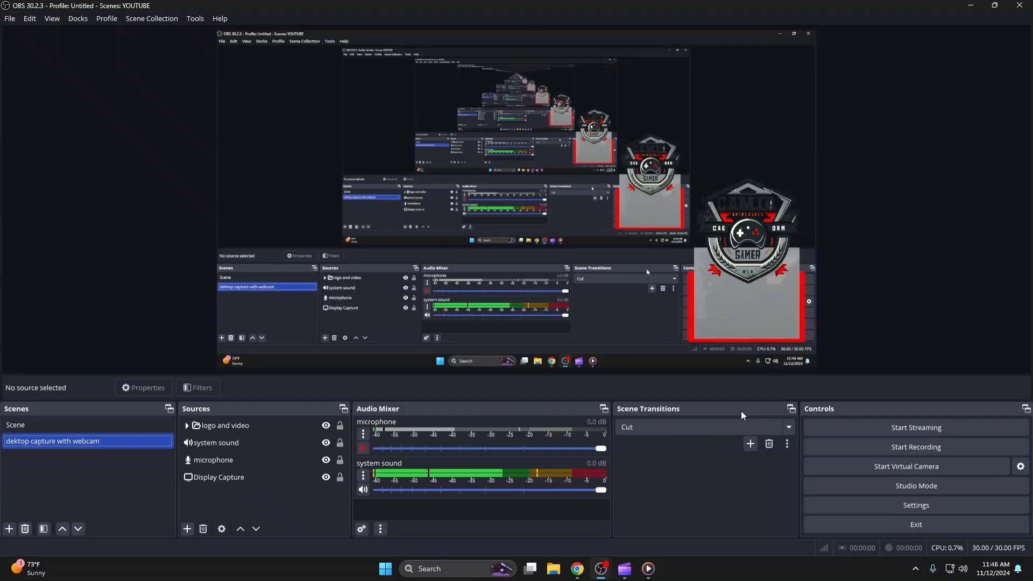
# Add a Swipe scene transition named Swipe, preview it in its properties, and accept it with the direction set to Left
pyautogui.click(751, 444)
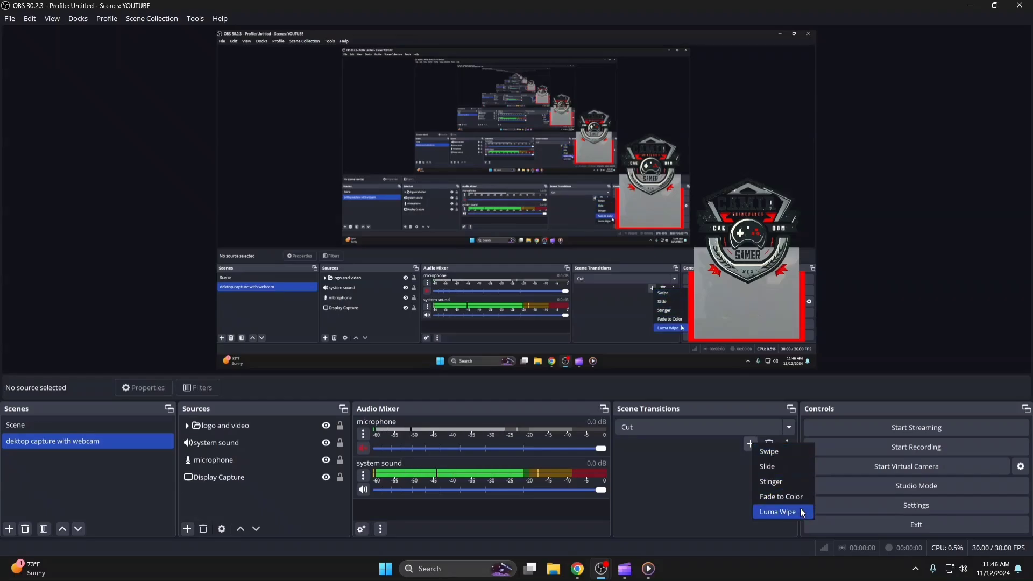
pyautogui.click(786, 453)
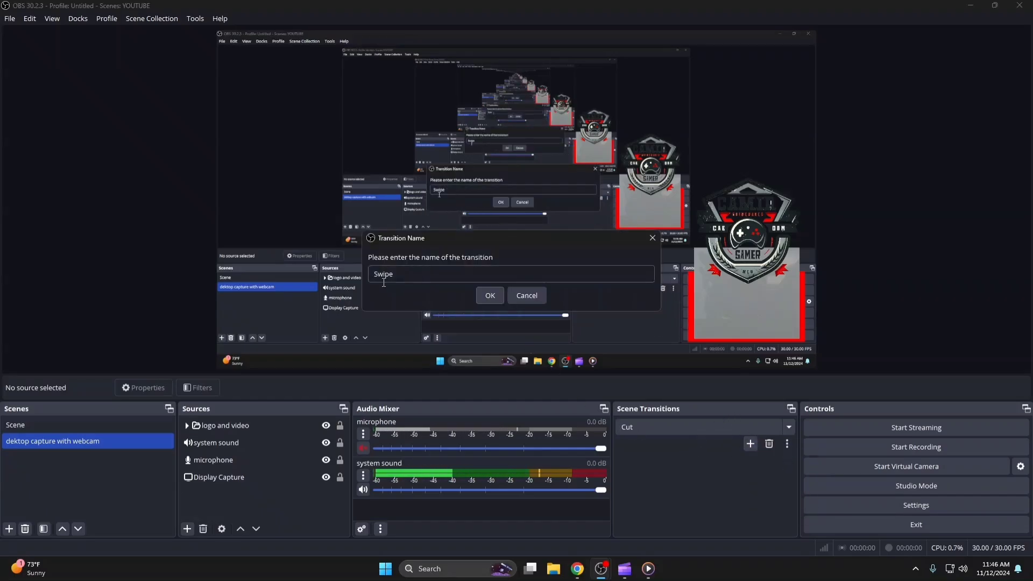
pyautogui.click(493, 295)
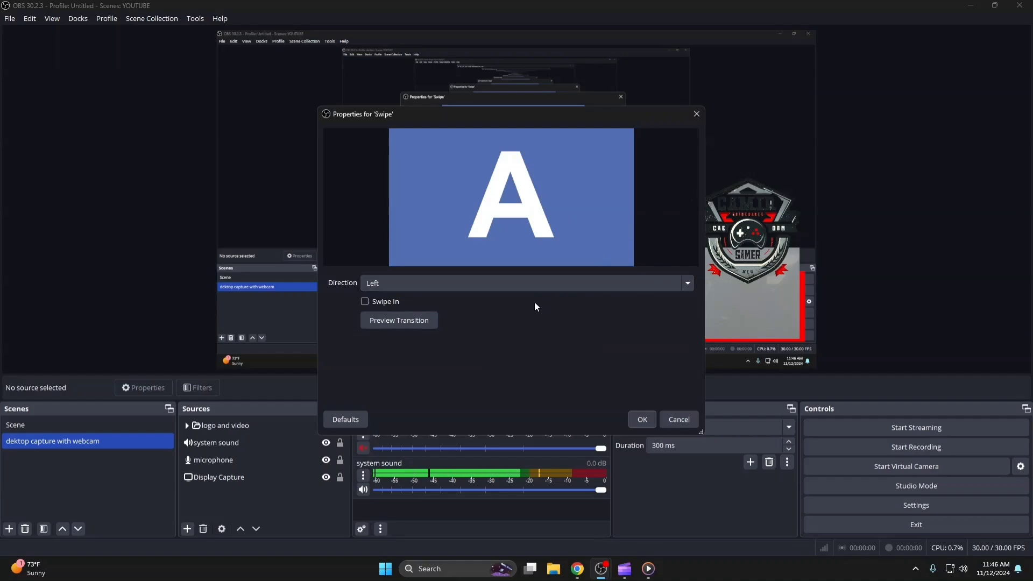
pyautogui.click(394, 321)
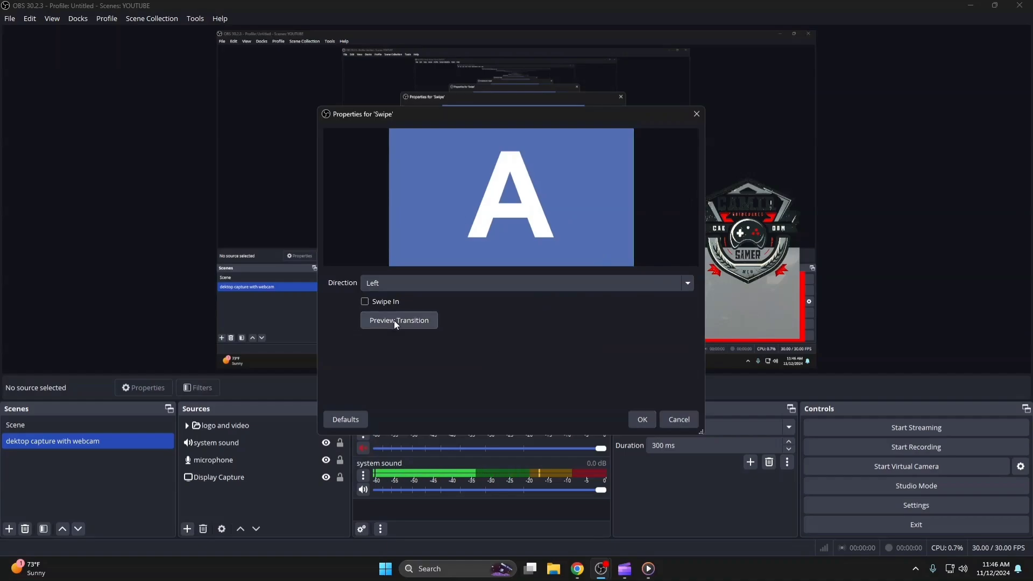
pyautogui.click(414, 319)
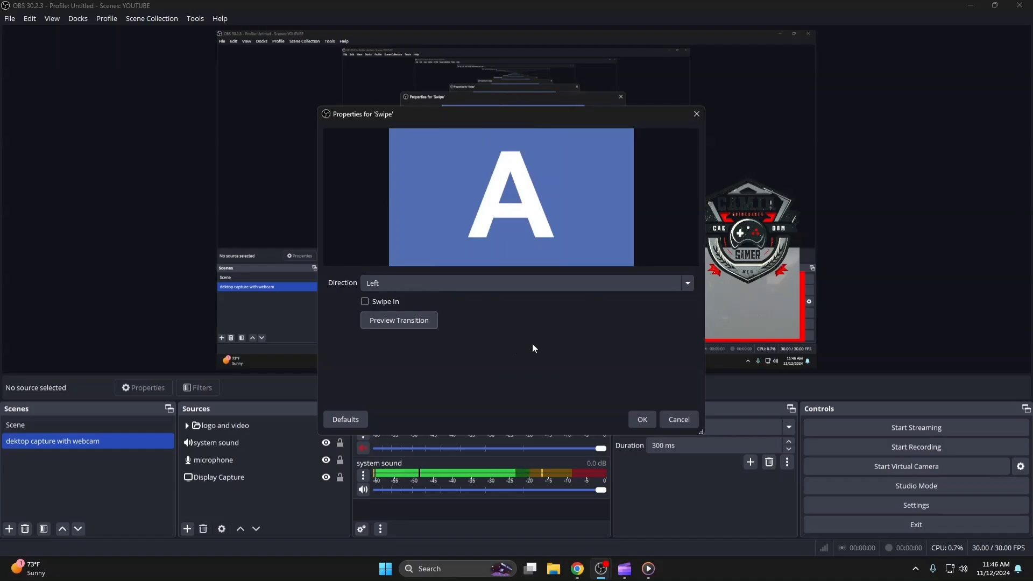
pyautogui.click(645, 418)
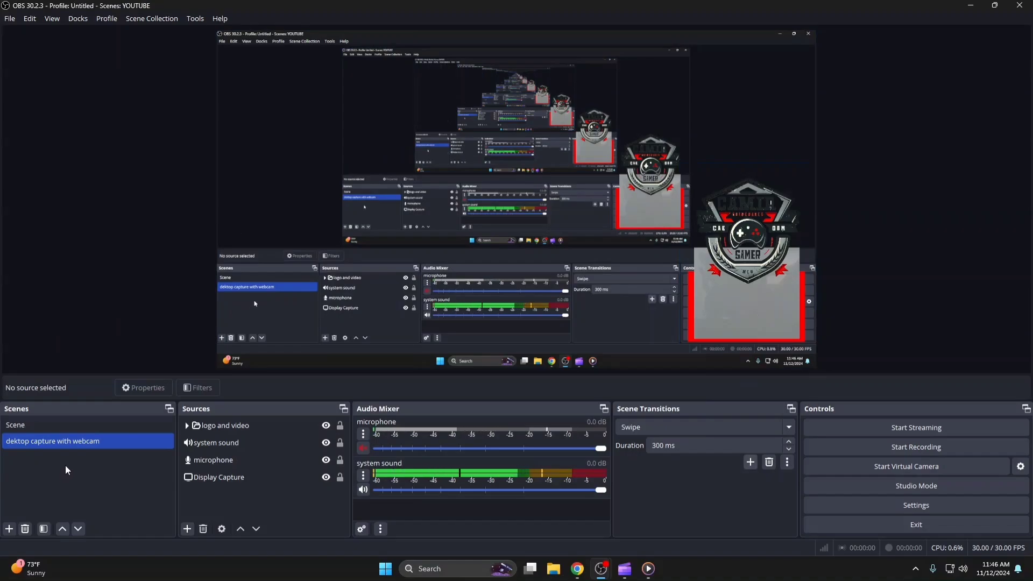
# Switch back and forth between Scene and "dektop capture with webcam" to preview the Swipe transition
pyautogui.click(652, 428)
pyautogui.click(652, 428)
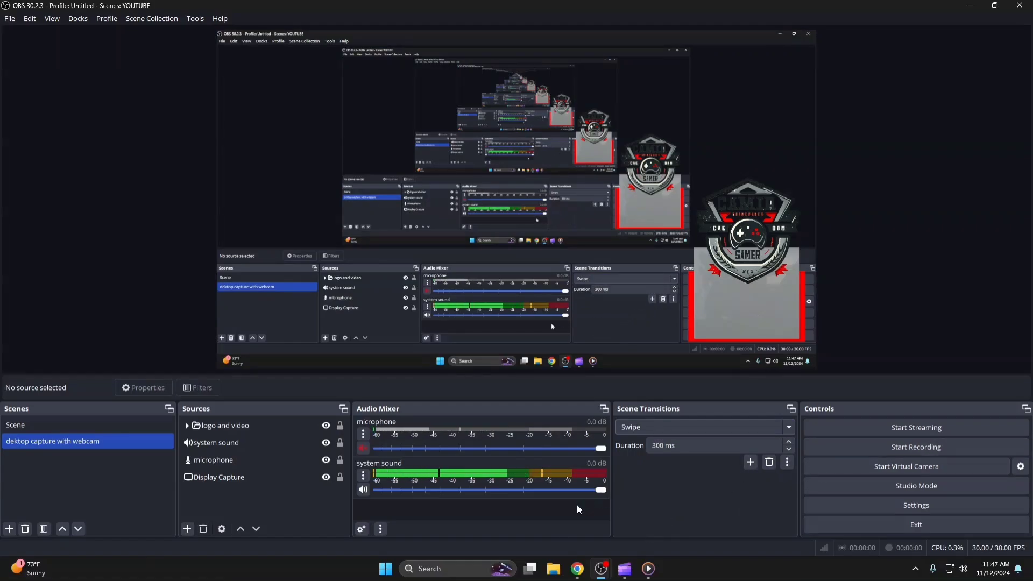
pyautogui.click(32, 428)
pyautogui.click(31, 441)
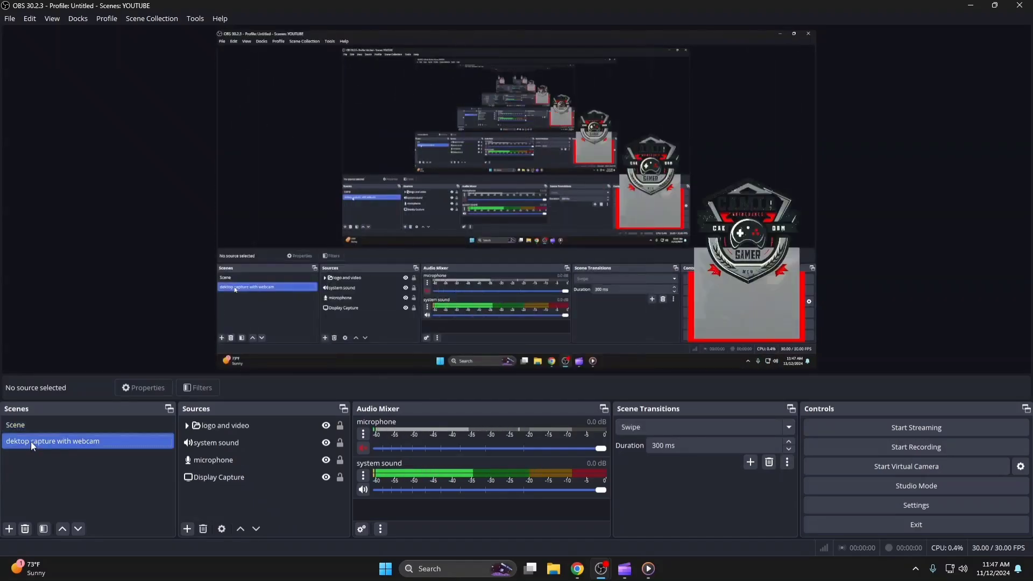
pyautogui.click(31, 431)
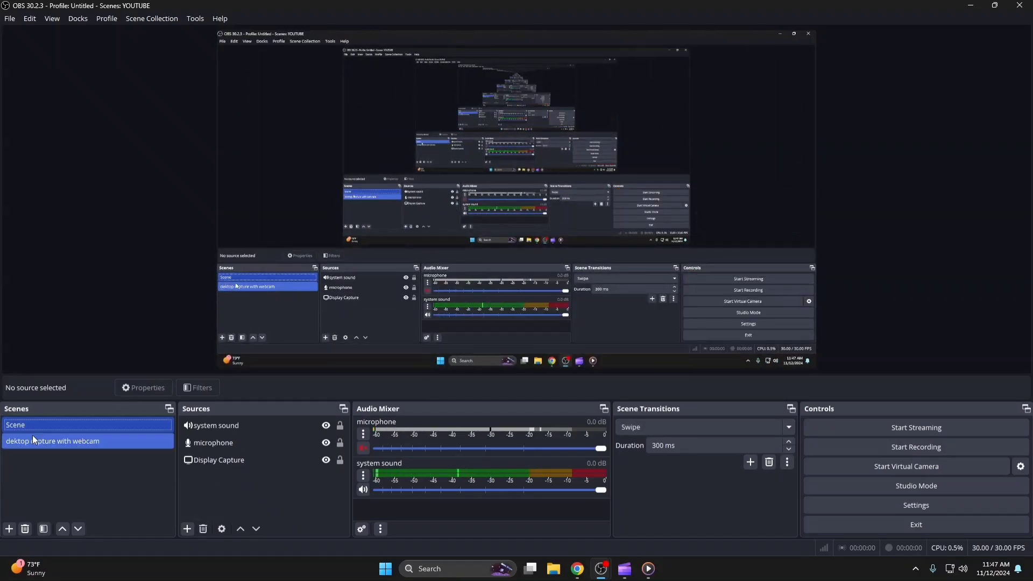
pyautogui.click(35, 427)
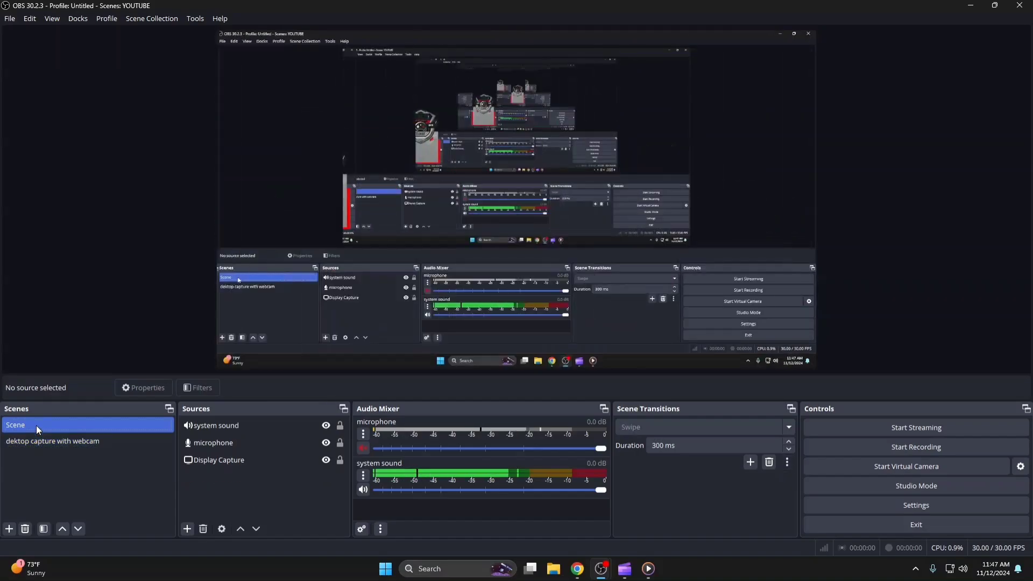
pyautogui.click(37, 437)
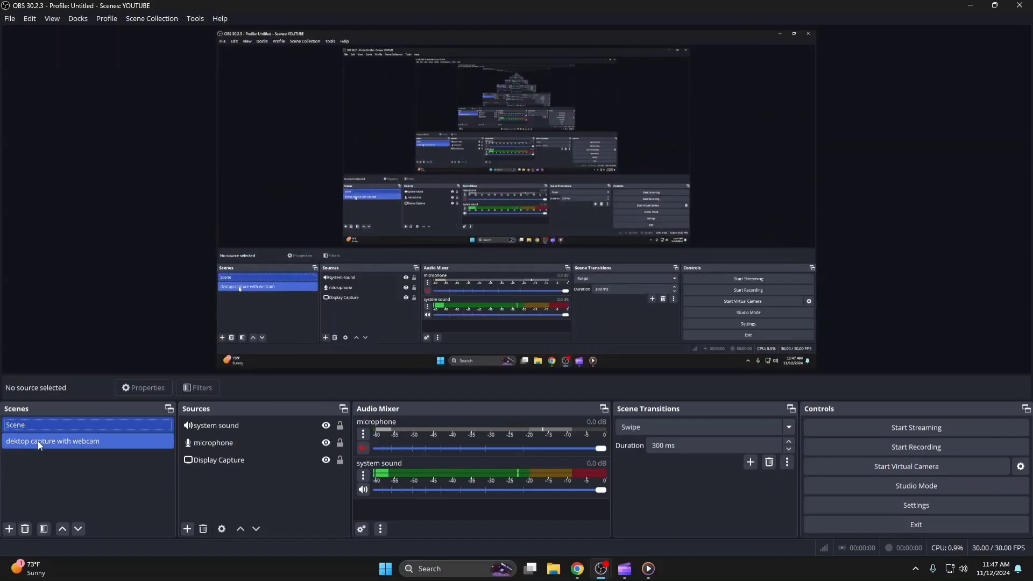
pyautogui.click(37, 441)
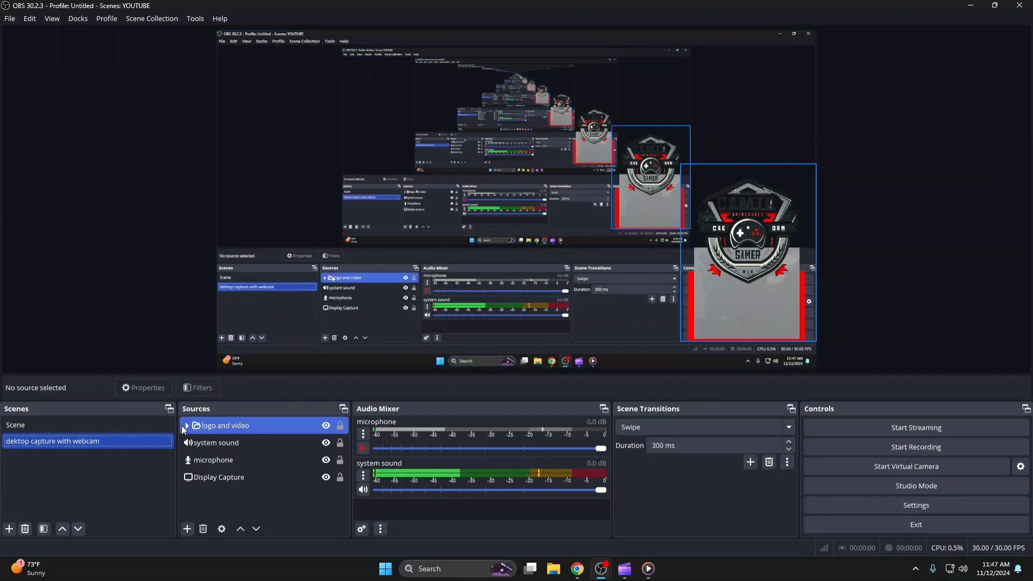
pyautogui.click(115, 429)
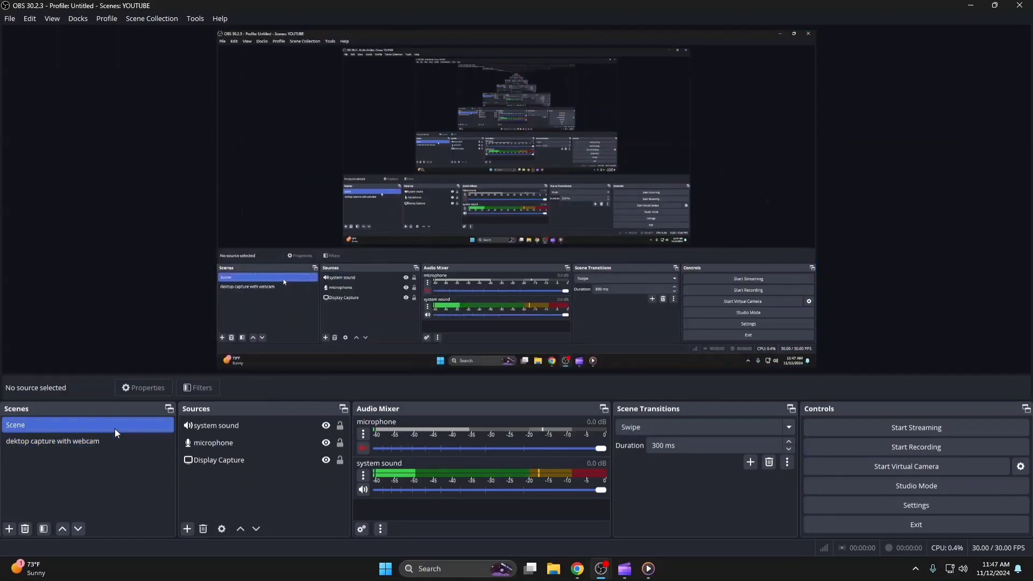
# Set the scene transition to Fade and preview it by switching between the two scenes
pyautogui.click(789, 428)
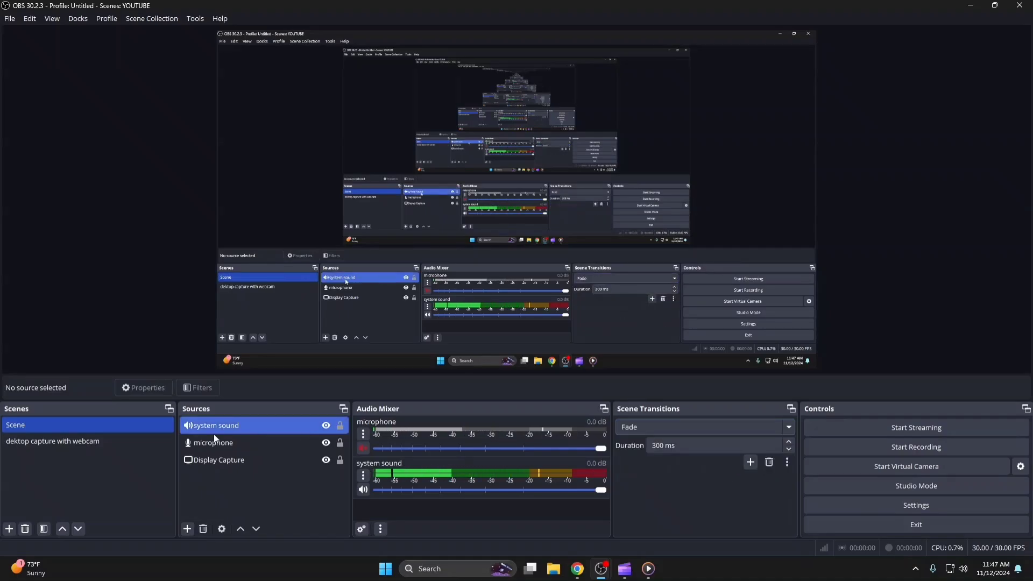
pyautogui.click(120, 442)
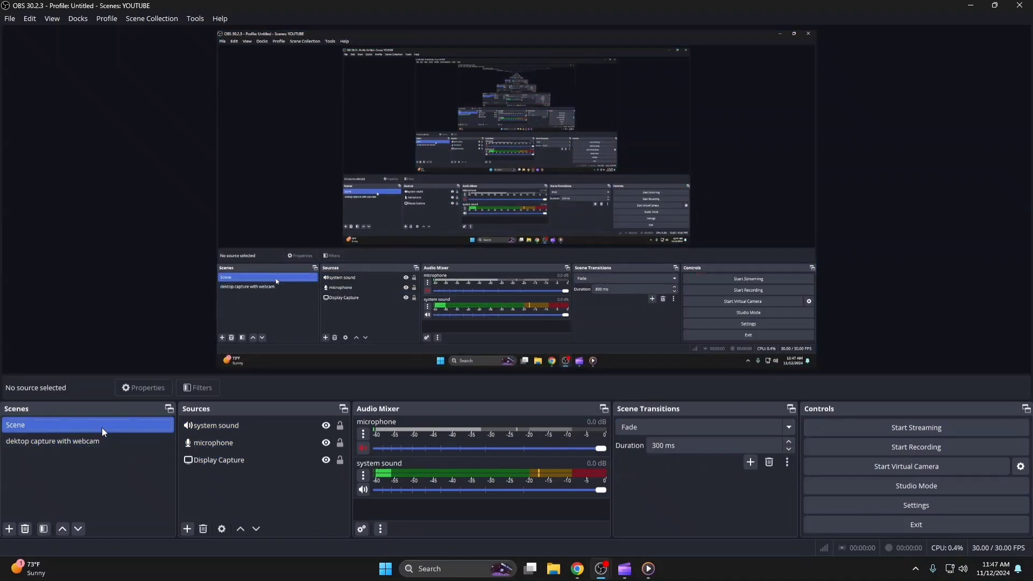
pyautogui.click(95, 441)
pyautogui.click(94, 425)
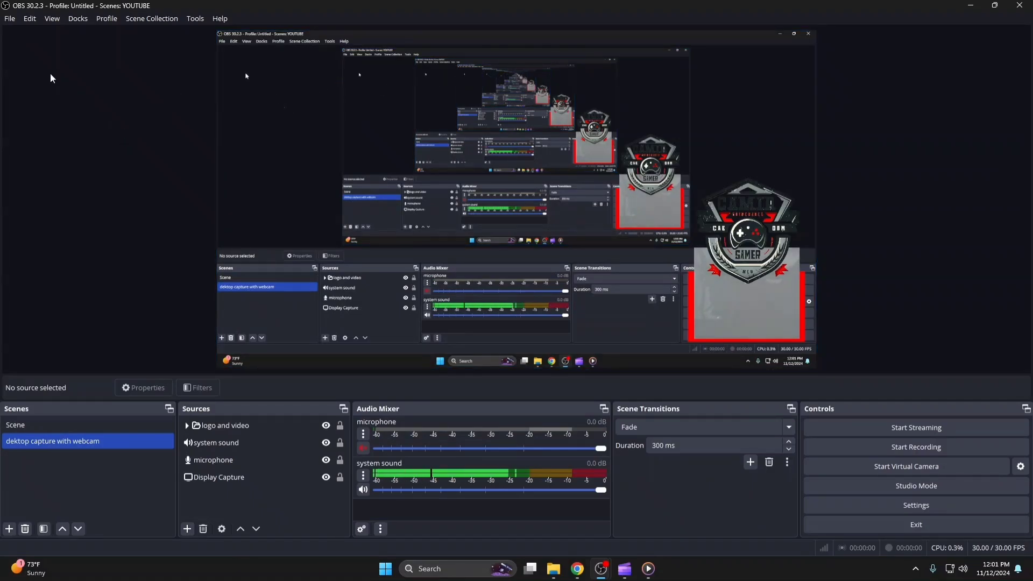
# In the hotkey settings, assign Alt + F2 to switching to the "dektop capture with webcam" scene
pyautogui.click(6, 24)
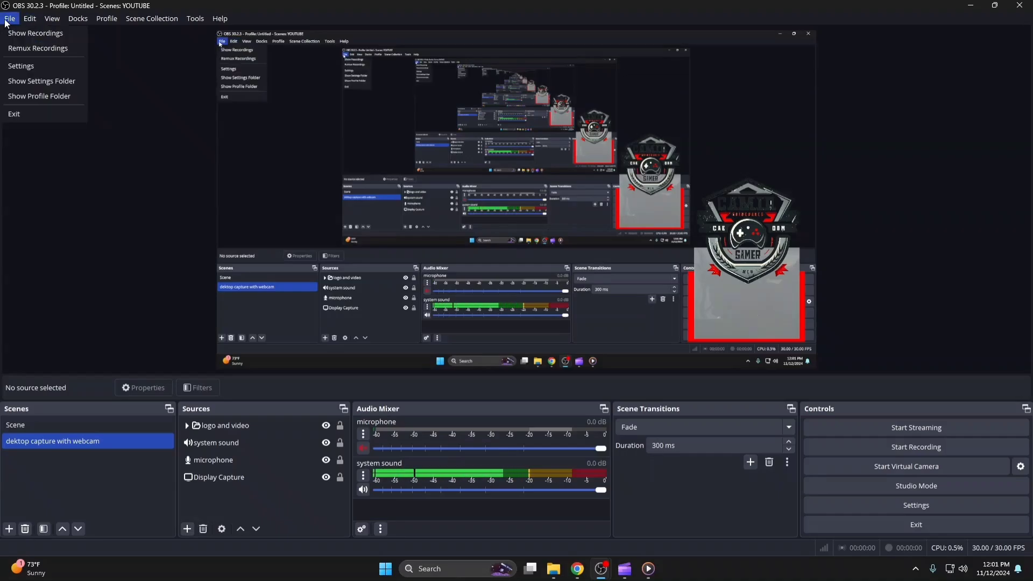
pyautogui.click(11, 67)
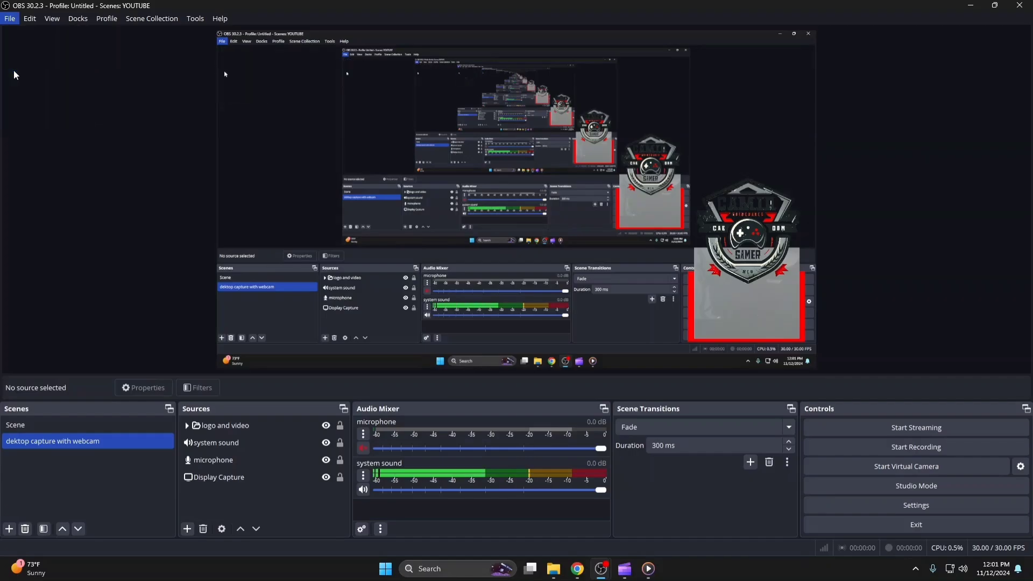
pyautogui.click(268, 209)
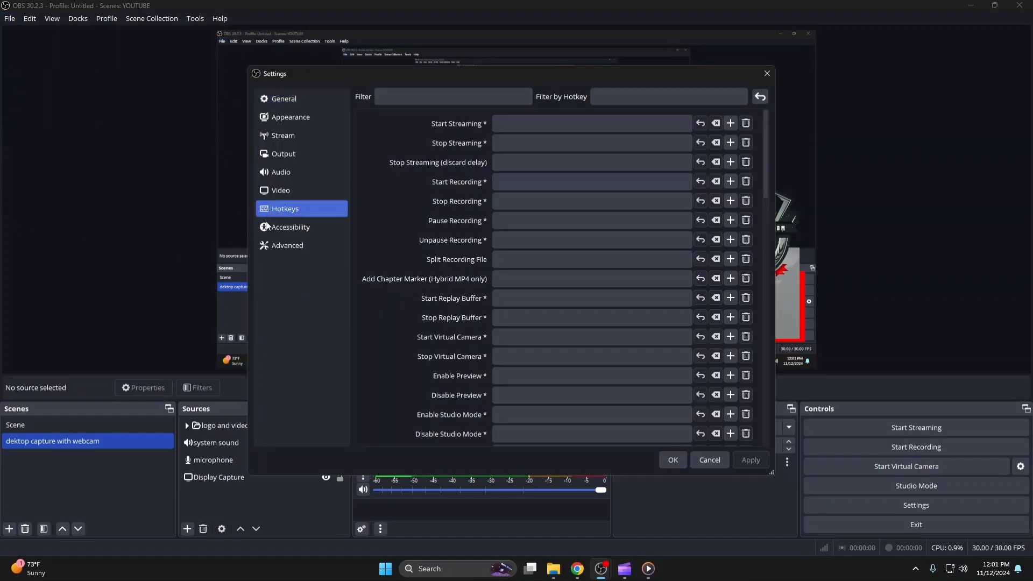
pyautogui.scroll(-1, 561, 247)
pyautogui.scroll(-5, 562, 247)
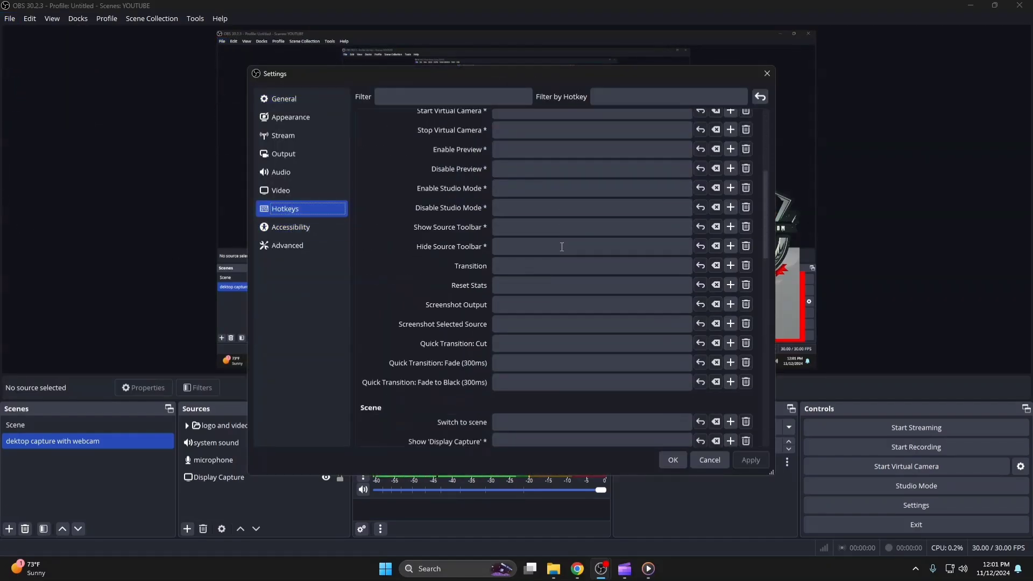
pyautogui.scroll(-2, 562, 247)
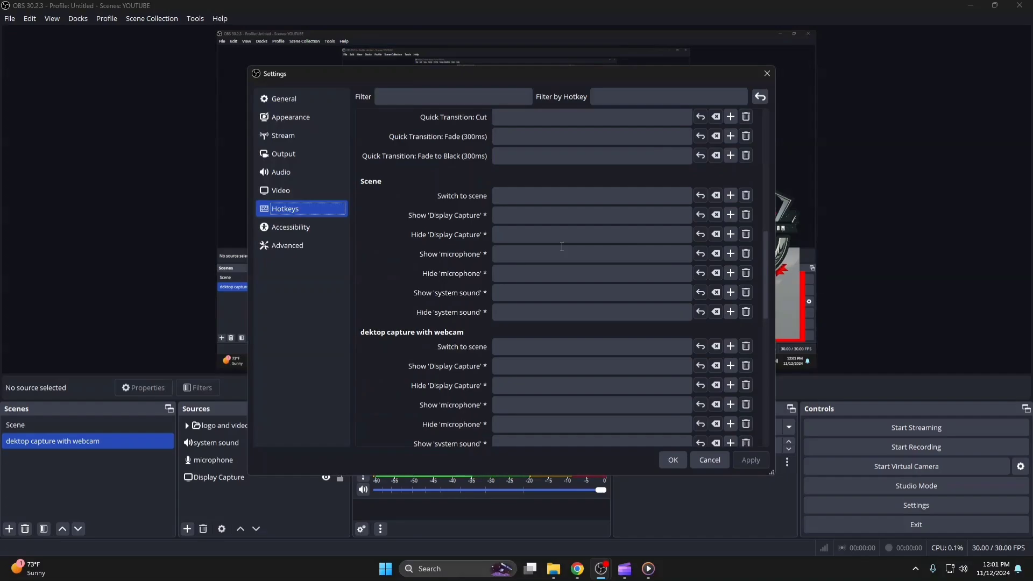
pyautogui.click(533, 196)
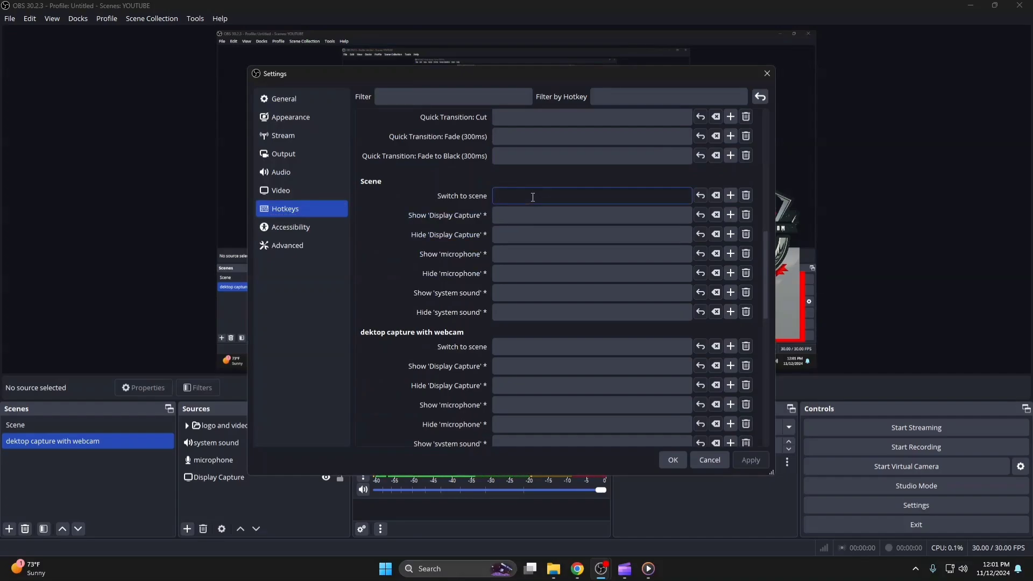
pyautogui.click(513, 342)
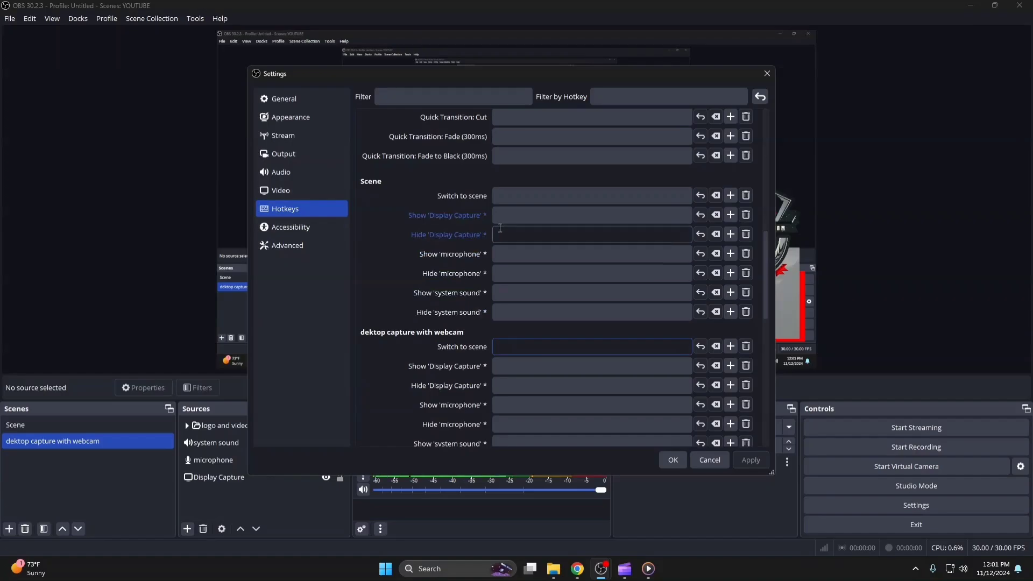
pyautogui.click(500, 199)
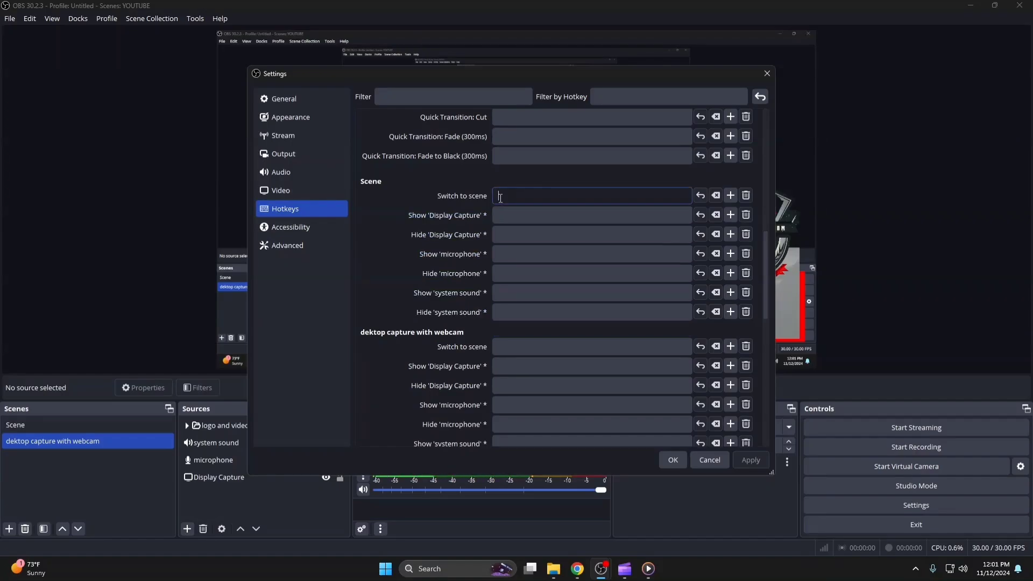
pyautogui.click(504, 346)
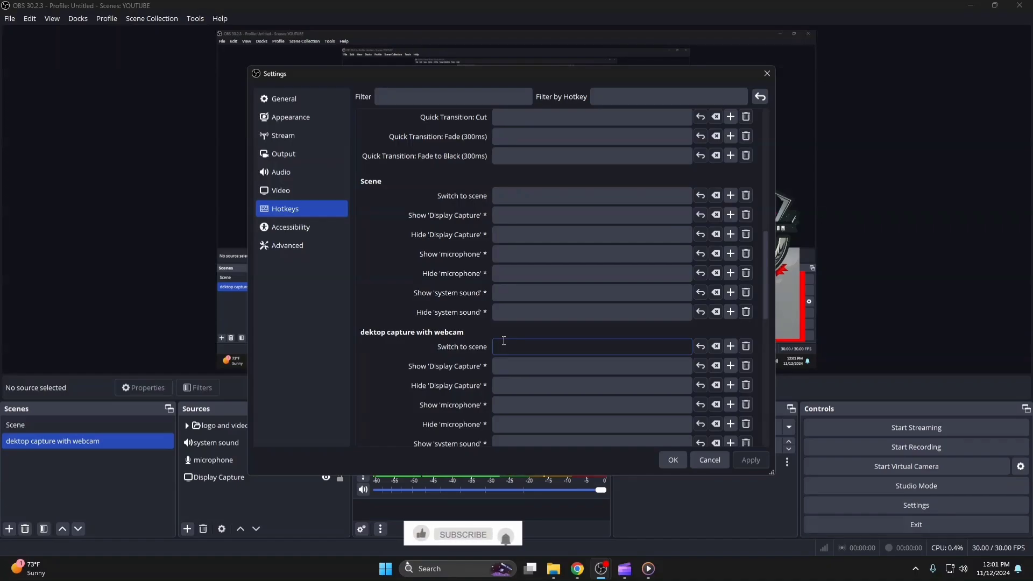
pyautogui.hotkey('alt', 'F2')
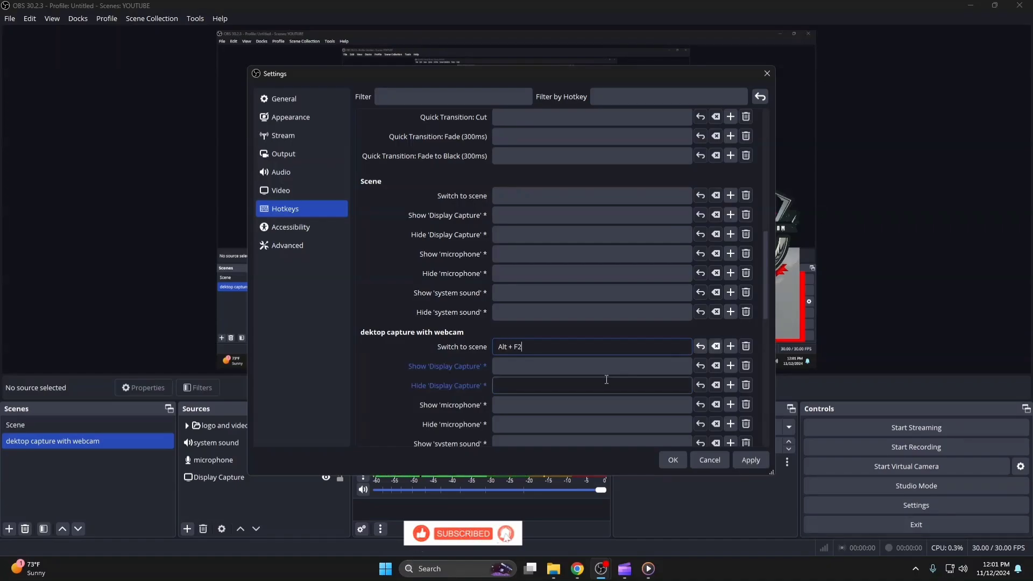
# Assign Alt + F3 to switching to the scene named Scene, then apply and close the settings
pyautogui.click(541, 195)
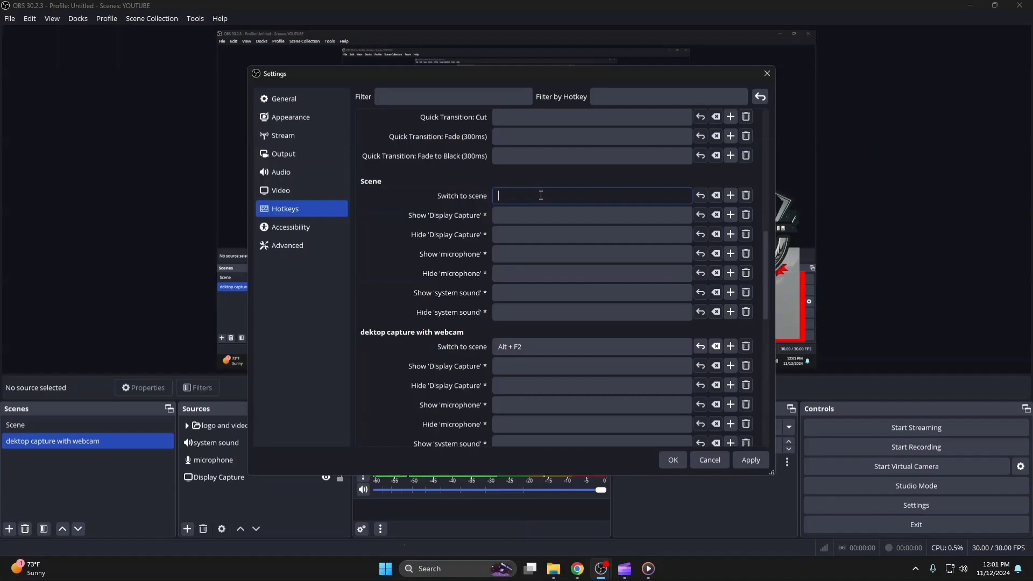
pyautogui.press('alt')
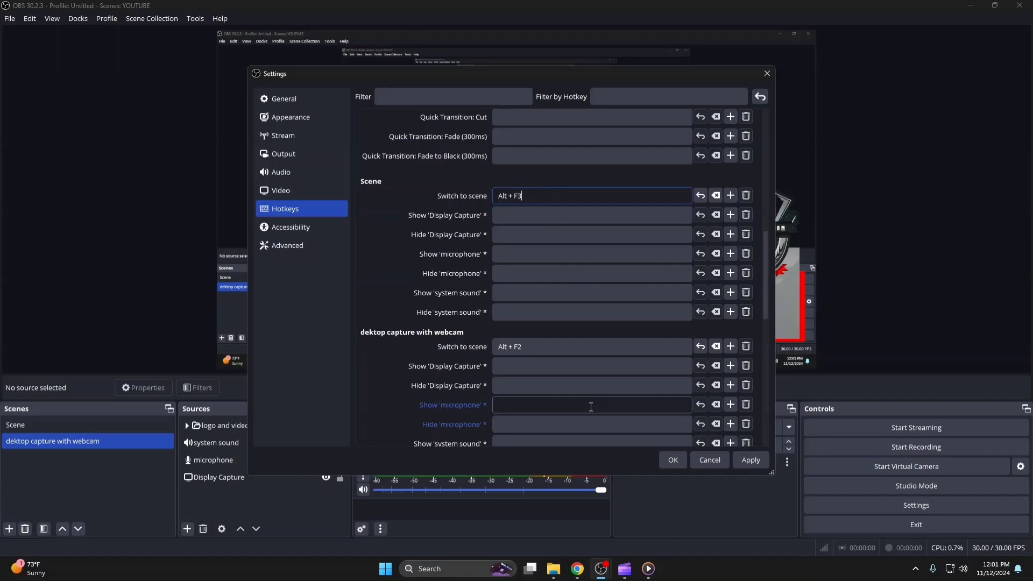
pyautogui.click(750, 460)
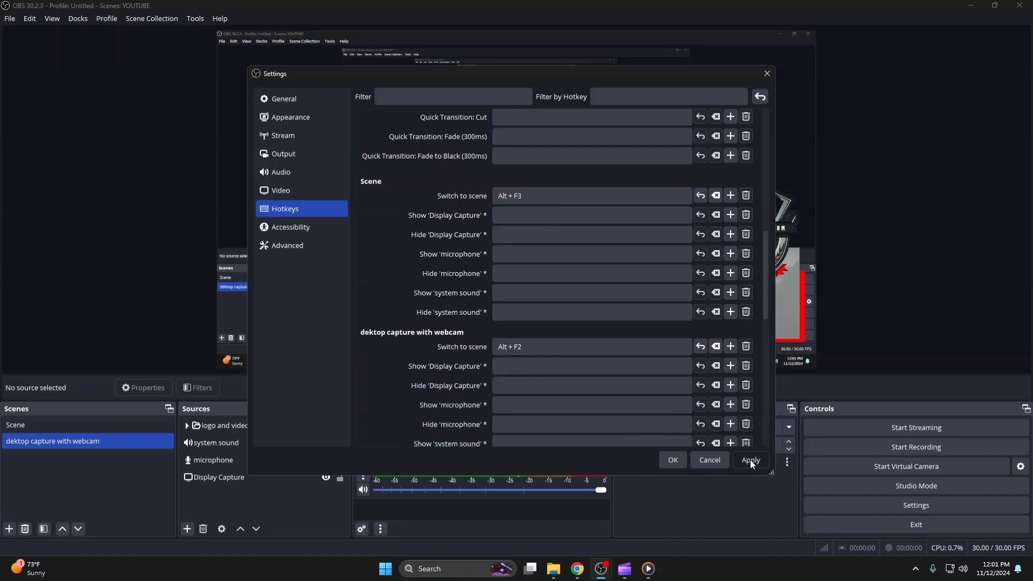
pyautogui.click(673, 460)
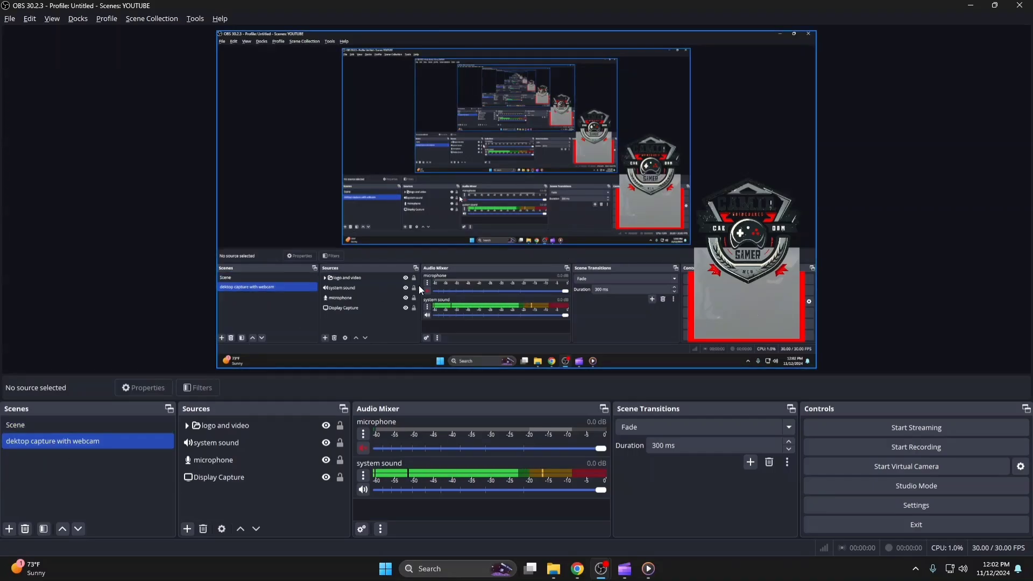
# Test the scene hotkeys by switching to Scene and back to "dektop capture with webcam"
pyautogui.press('Up')
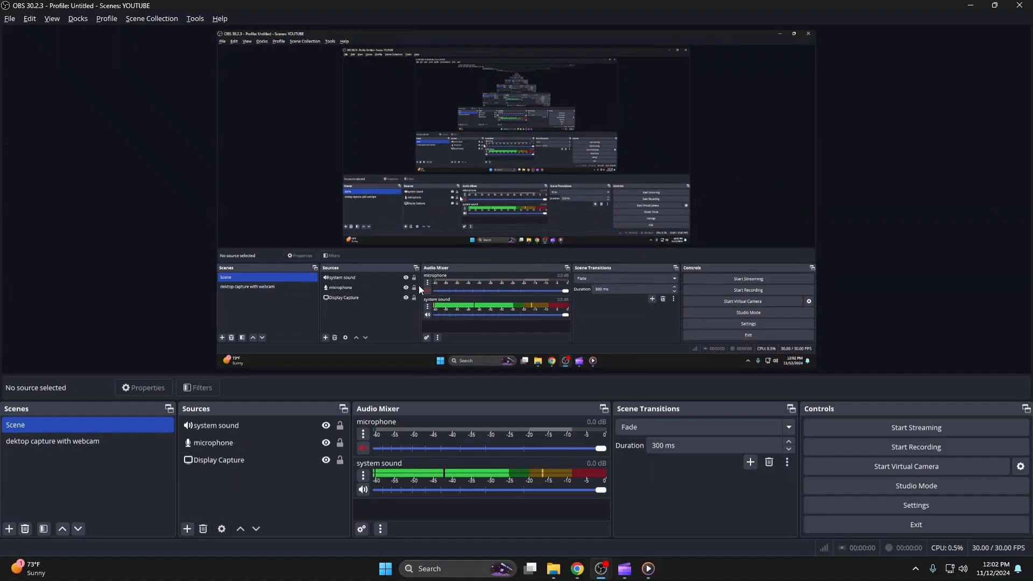
pyautogui.press('Down')
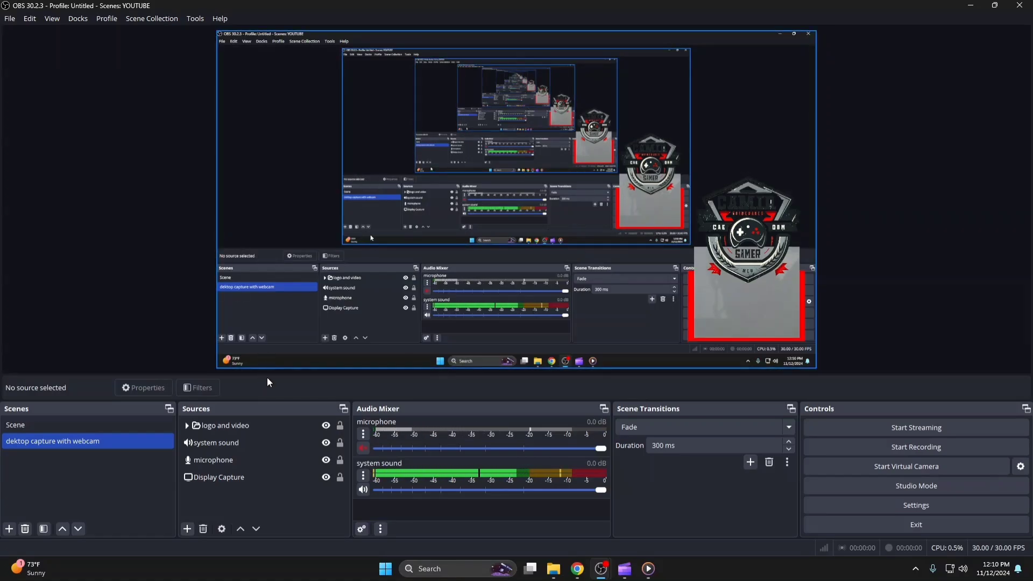
# Expand the "logo and video" group and select the Video Capture Device source inside it
pyautogui.click(247, 444)
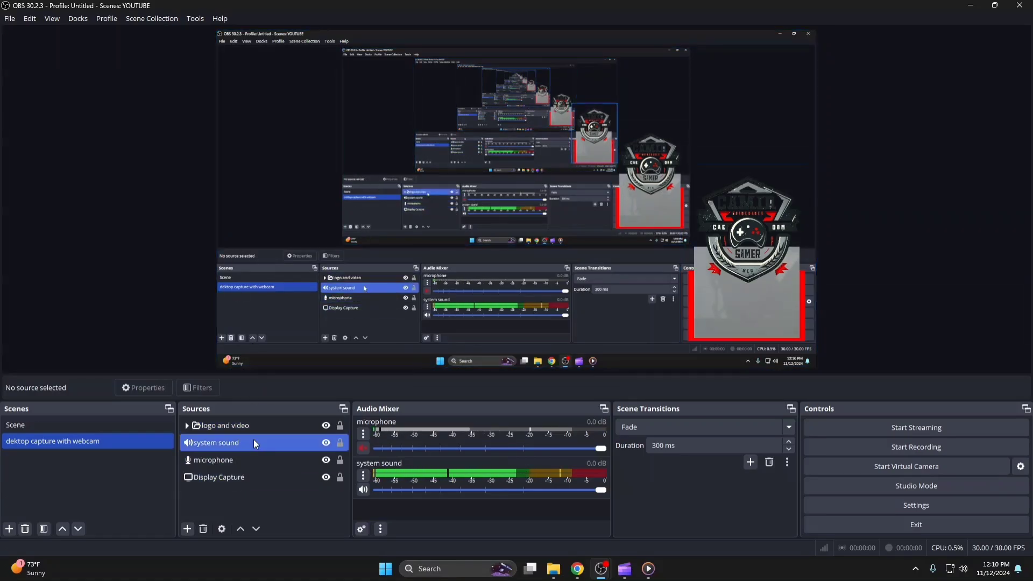
pyautogui.click(221, 478)
pyautogui.click(226, 426)
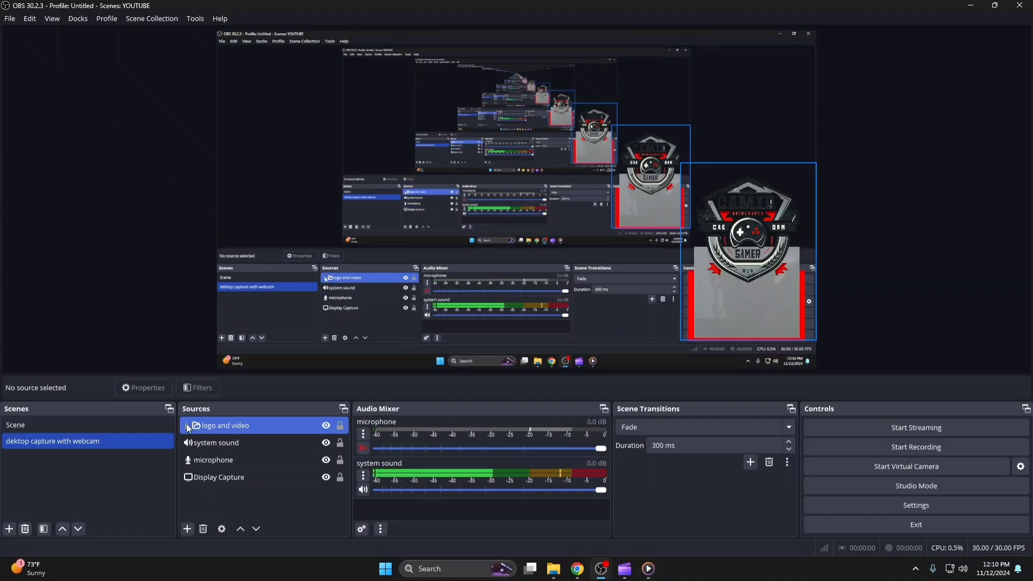
pyautogui.click(187, 425)
pyautogui.click(239, 478)
pyautogui.click(250, 458)
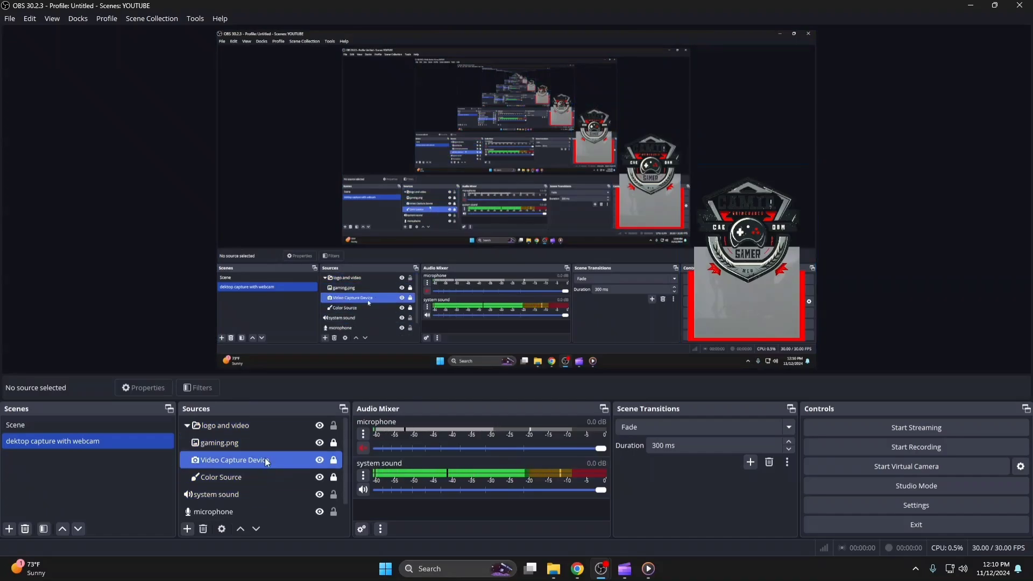
# Examine the audio/video and effect filters of the Video Capture Device source and close its filter window
pyautogui.click(266, 495)
pyautogui.click(266, 455)
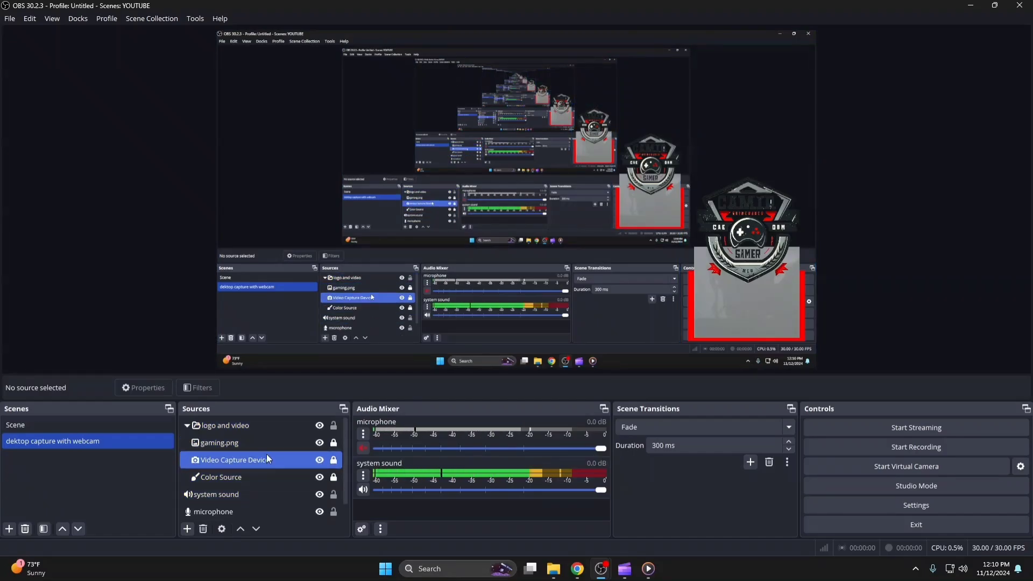
pyautogui.keyDown('ctrl'); pyautogui.click(266, 455); pyautogui.keyUp('ctrl')
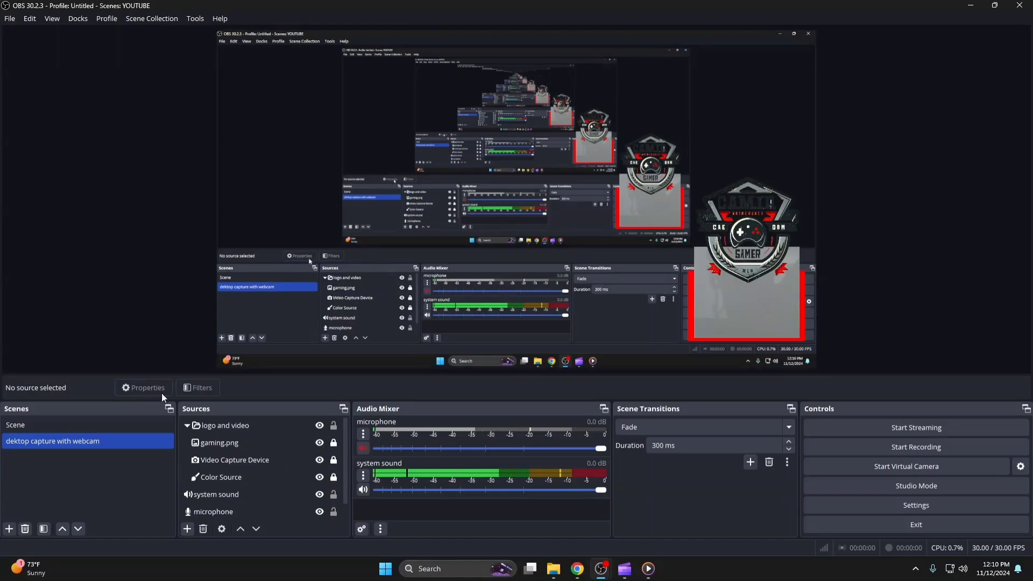
pyautogui.click(236, 443)
pyautogui.click(238, 457)
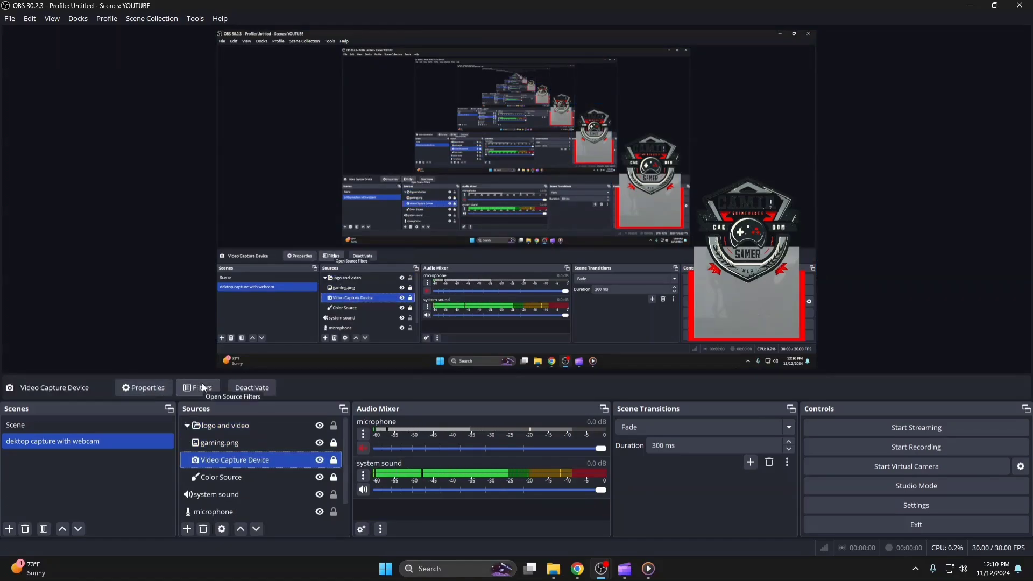
pyautogui.keyDown('ctrl'); pyautogui.click(224, 478); pyautogui.keyUp('ctrl')
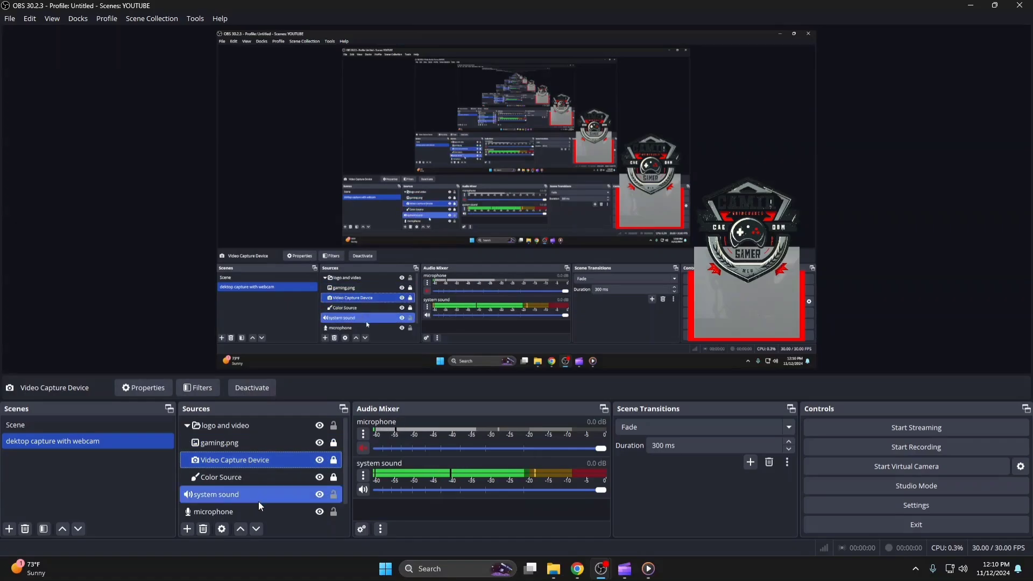
pyautogui.click(244, 463)
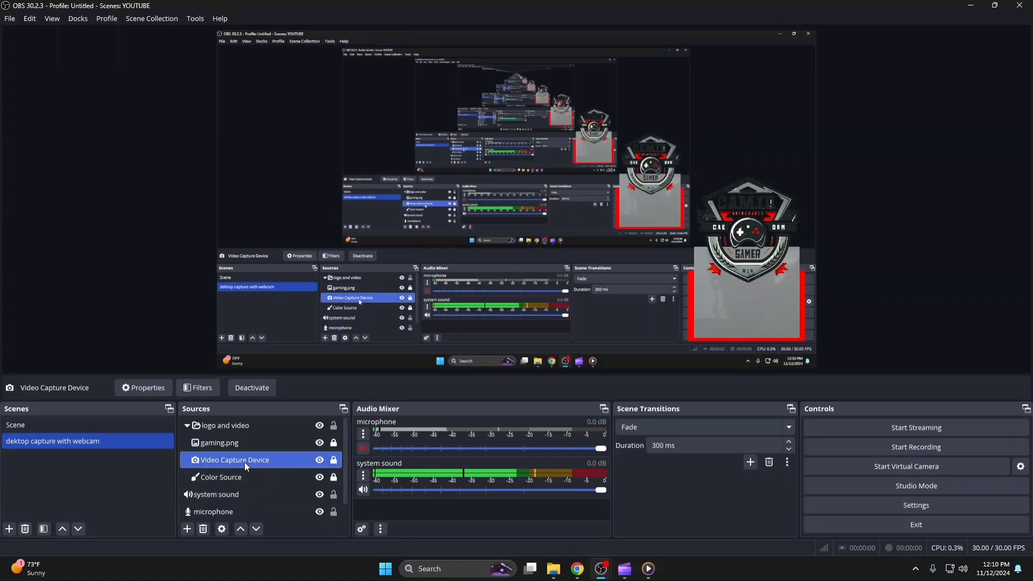
pyautogui.click(202, 389)
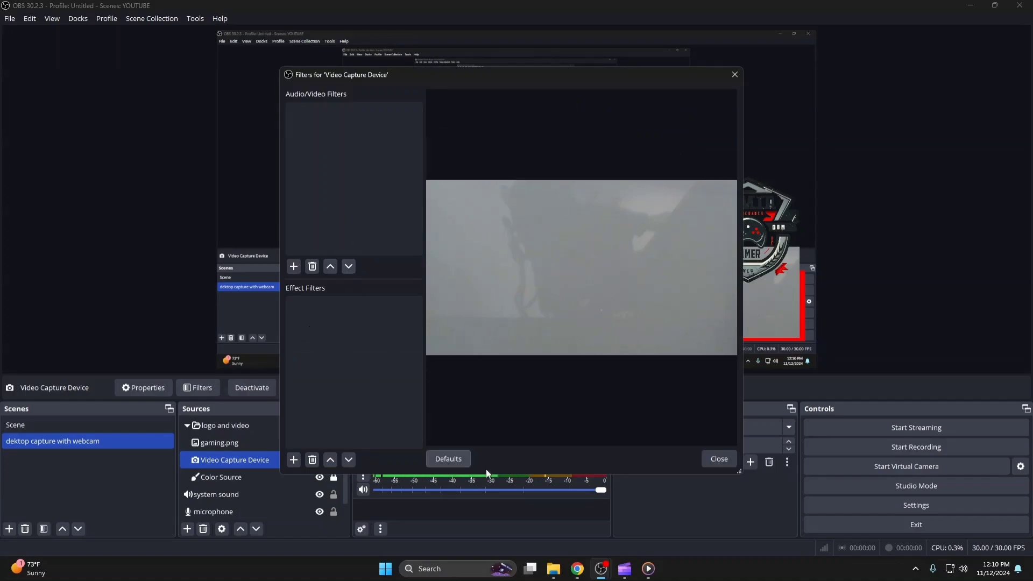
pyautogui.click(727, 459)
# Review the microphone source's audio filters and the filter types that can be added to it
pyautogui.moveTo(230, 512); pyautogui.dragTo(230, 409)
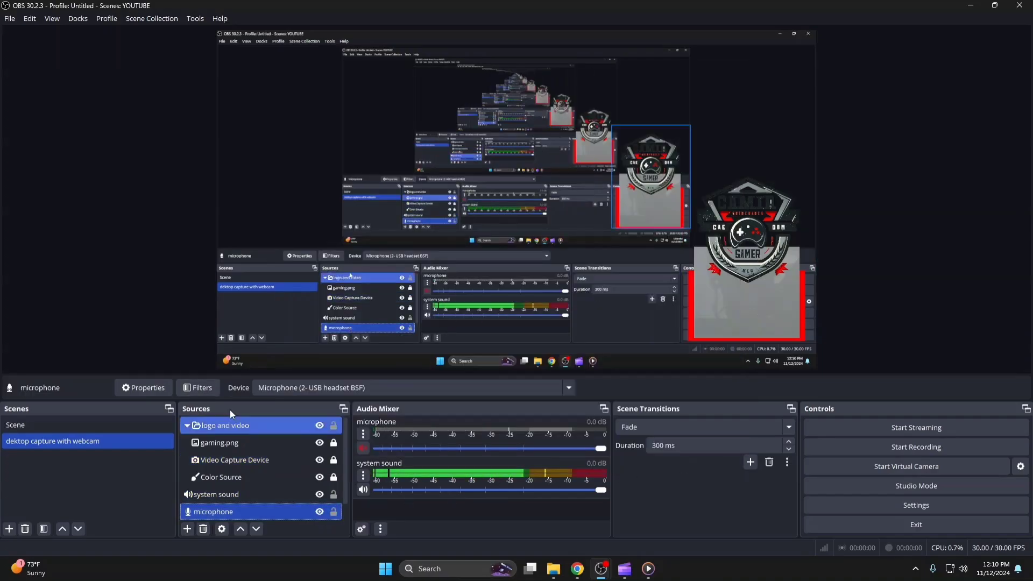
pyautogui.click(196, 389)
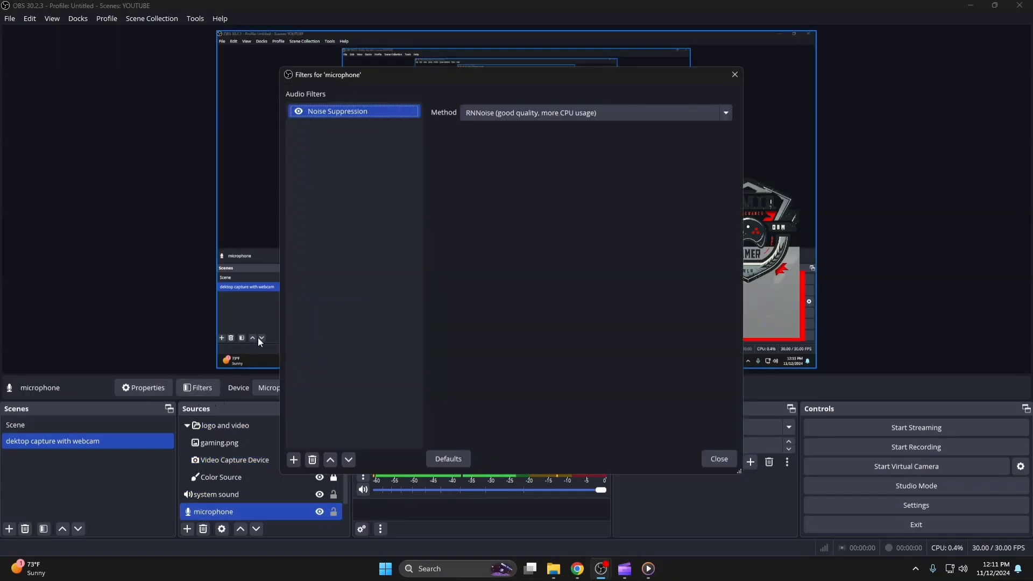
pyautogui.click(296, 459)
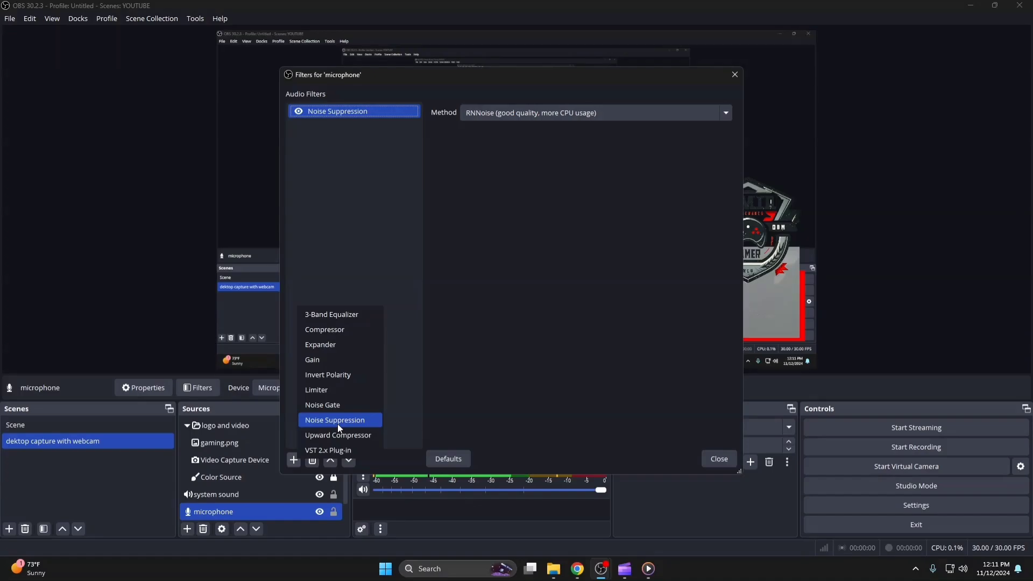
pyautogui.click(730, 458)
# Inspect the Display Capture source's effect filters and the filter types available for it
pyautogui.scroll(-1, 246, 484)
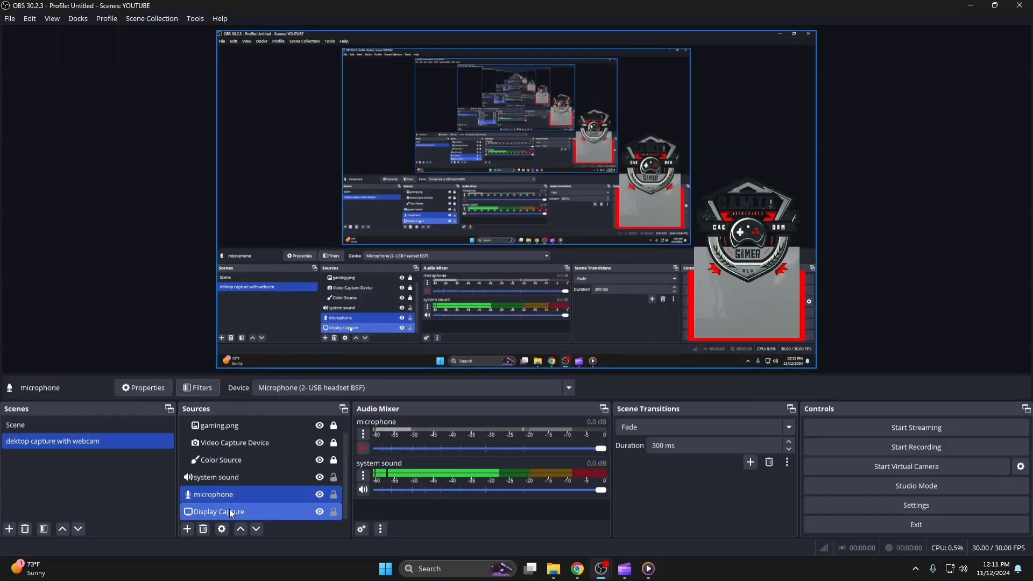
pyautogui.click(220, 493)
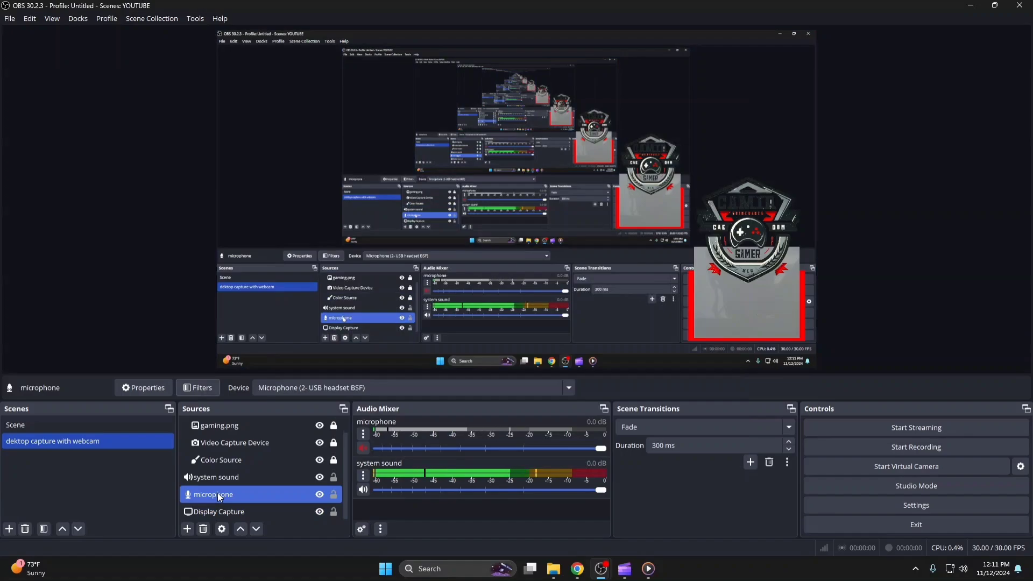
pyautogui.click(218, 508)
pyautogui.keyDown('ctrl'); pyautogui.click(227, 427); pyautogui.keyUp('ctrl')
pyautogui.keyDown('ctrl'); pyautogui.click(227, 427); pyautogui.keyUp('ctrl')
pyautogui.click(197, 388)
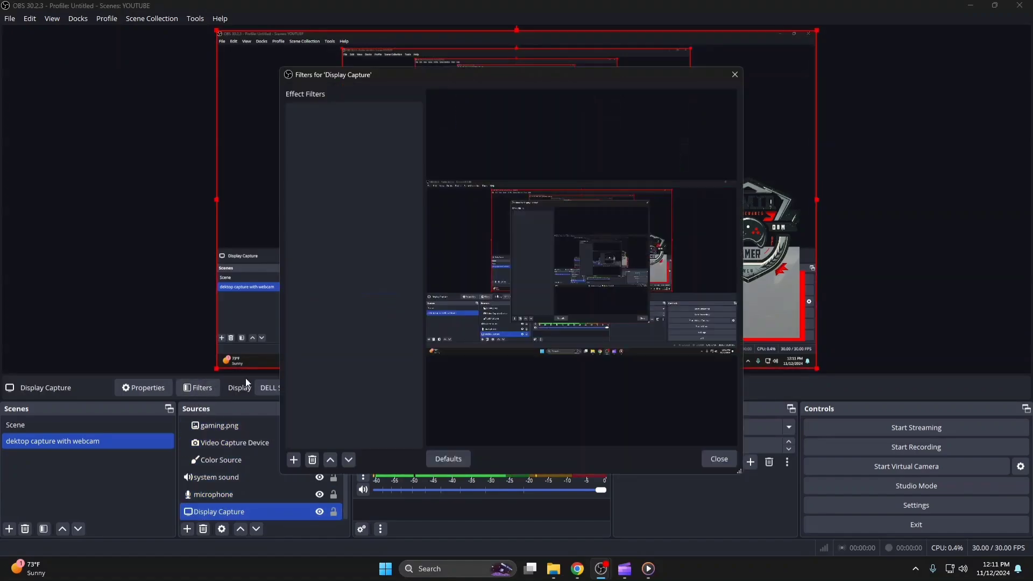
pyautogui.click(294, 459)
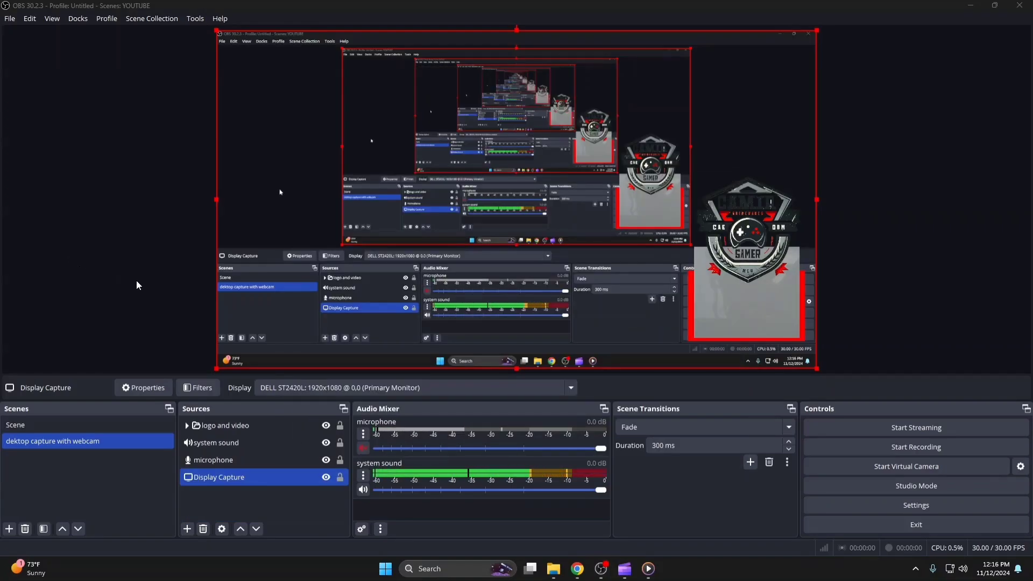
# Center the "logo and video" group on the canvas with the Center to screen transform
pyautogui.keyDown('ctrl'); pyautogui.click(253, 442); pyautogui.keyUp('ctrl')
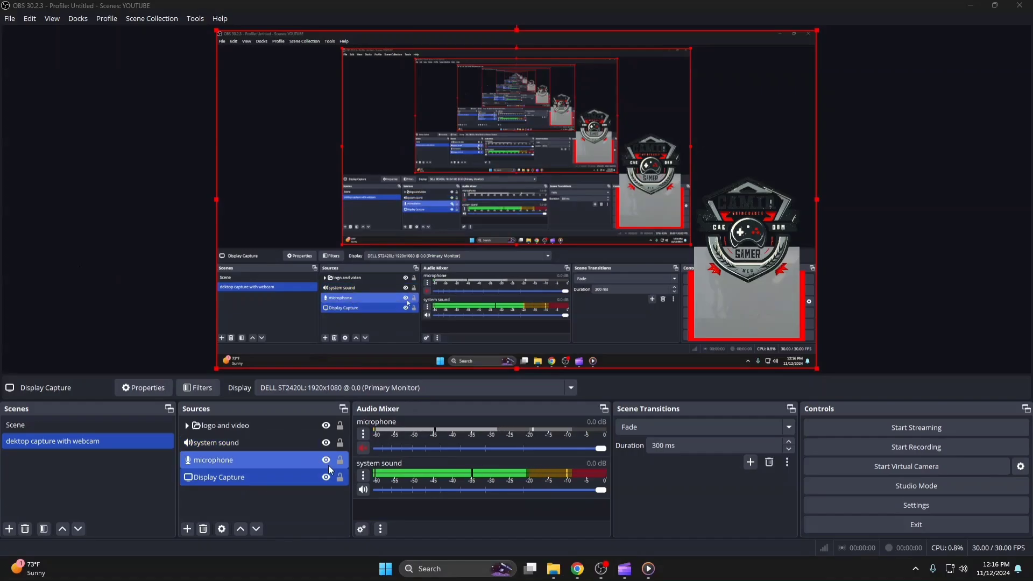
pyautogui.keyDown('ctrl'); pyautogui.click(250, 444); pyautogui.keyUp('ctrl')
pyautogui.keyDown('ctrl'); pyautogui.click(211, 425); pyautogui.keyUp('ctrl')
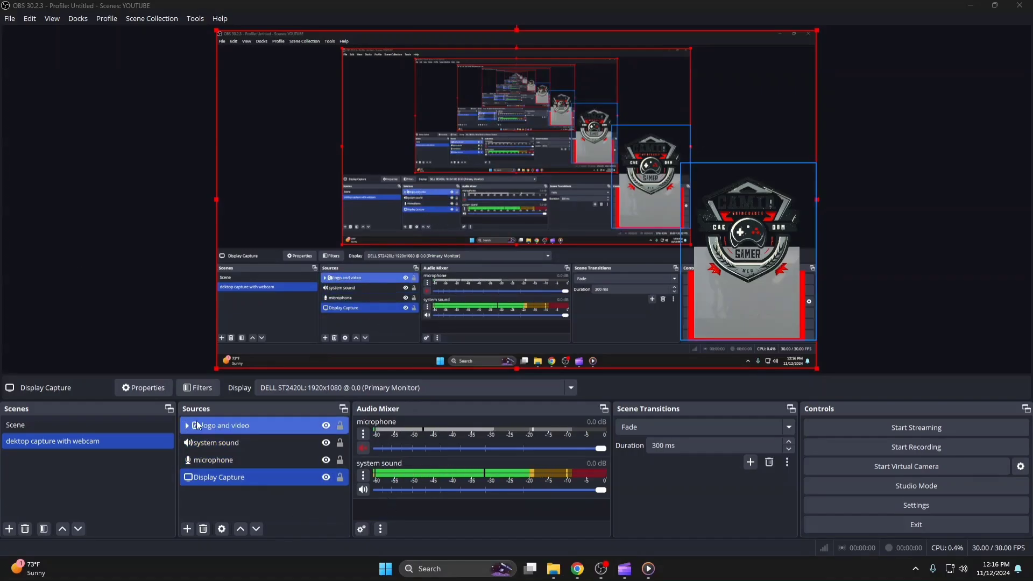
pyautogui.click(230, 427)
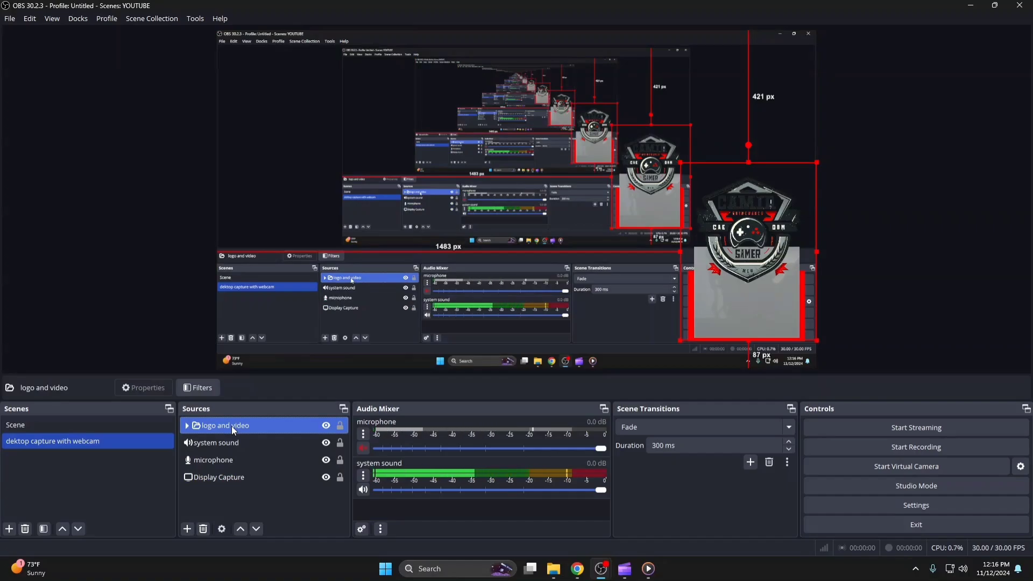
pyautogui.rightClick(232, 426)
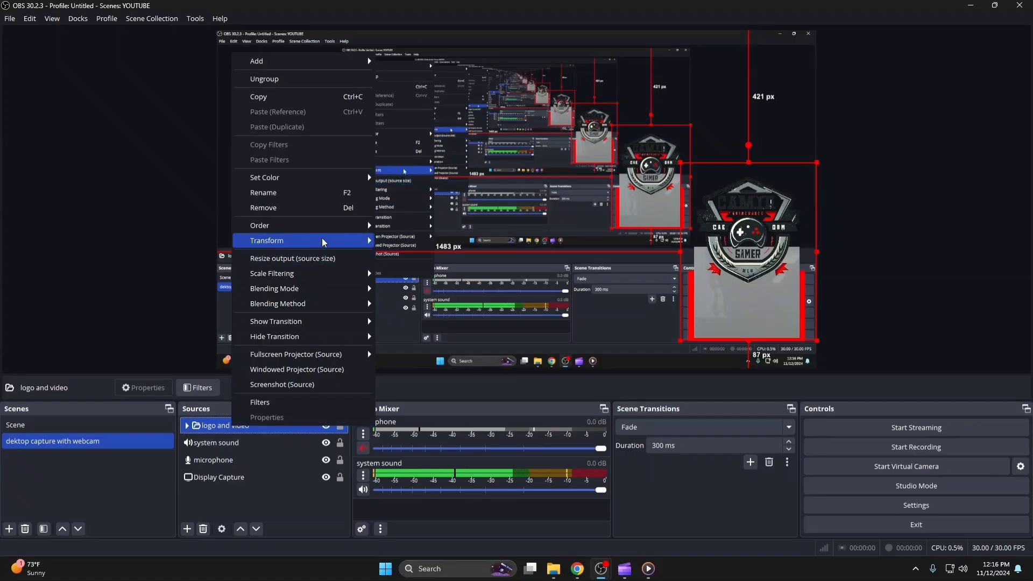
pyautogui.moveTo(323, 242)
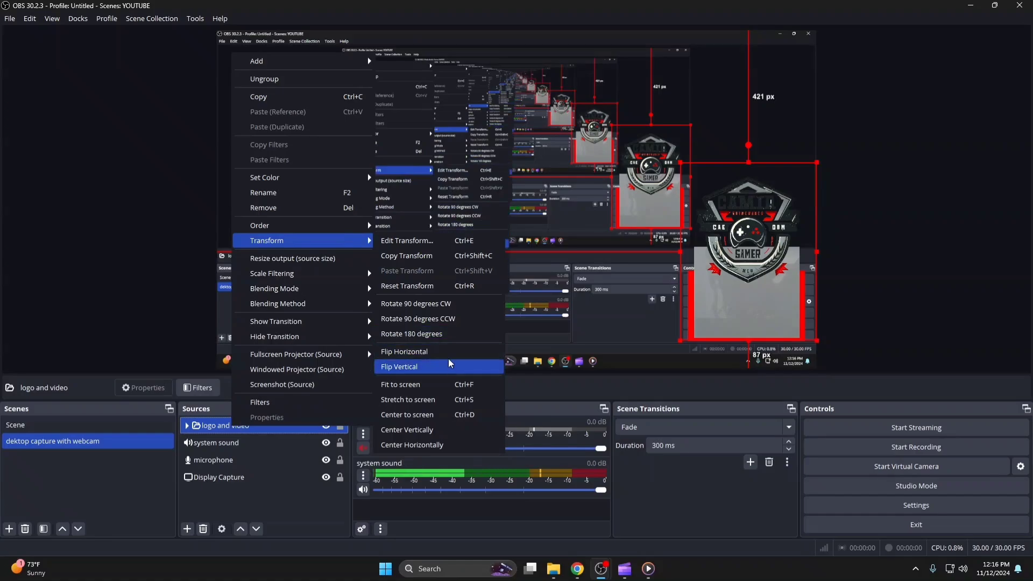
pyautogui.click(419, 417)
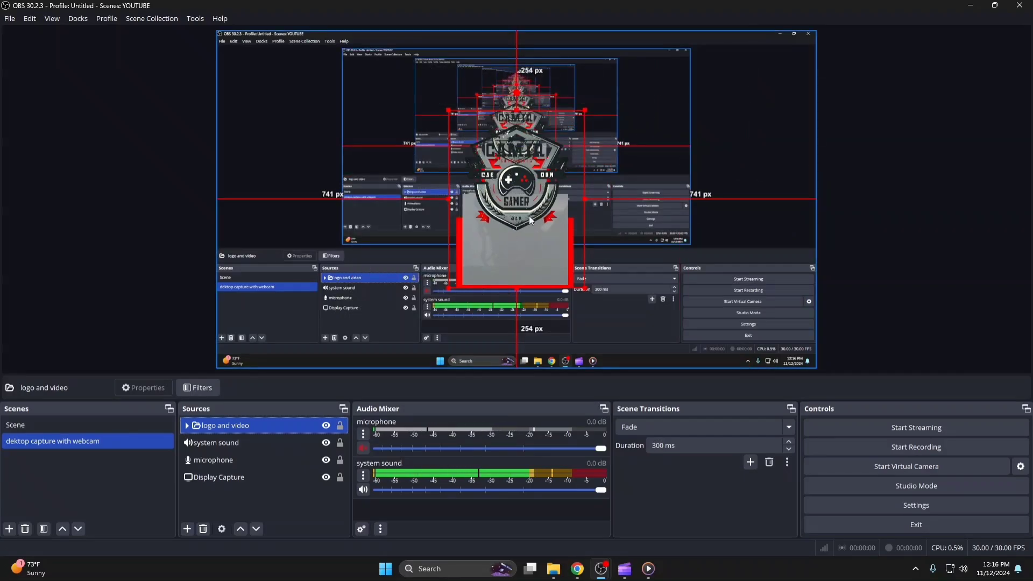
# Move the "logo and video" group to the canvas's lower-right corner, about 40 px from both edges, and open its Transform options
pyautogui.moveTo(496, 158); pyautogui.dragTo(715, 219)
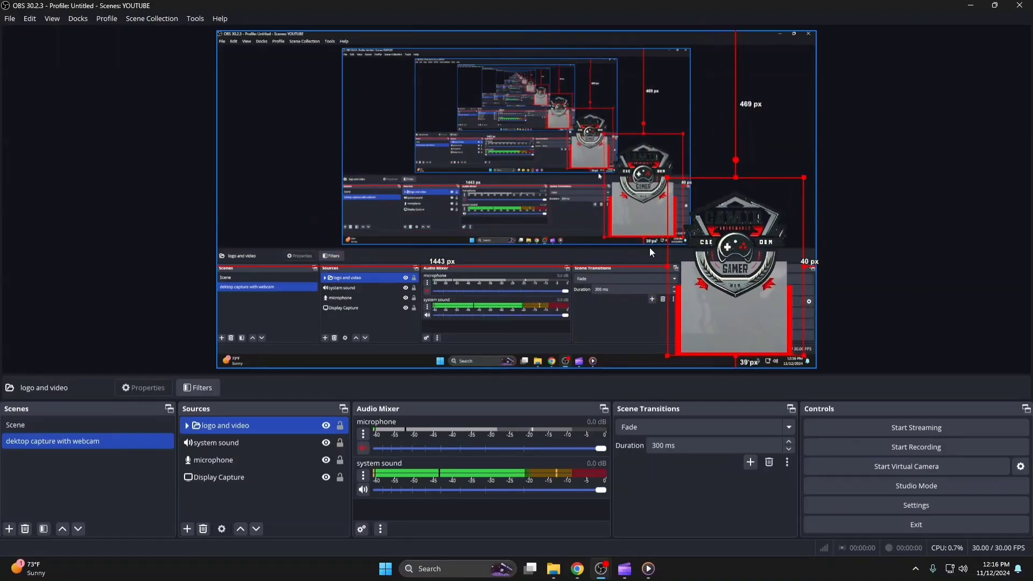
pyautogui.click(215, 477)
pyautogui.click(226, 425)
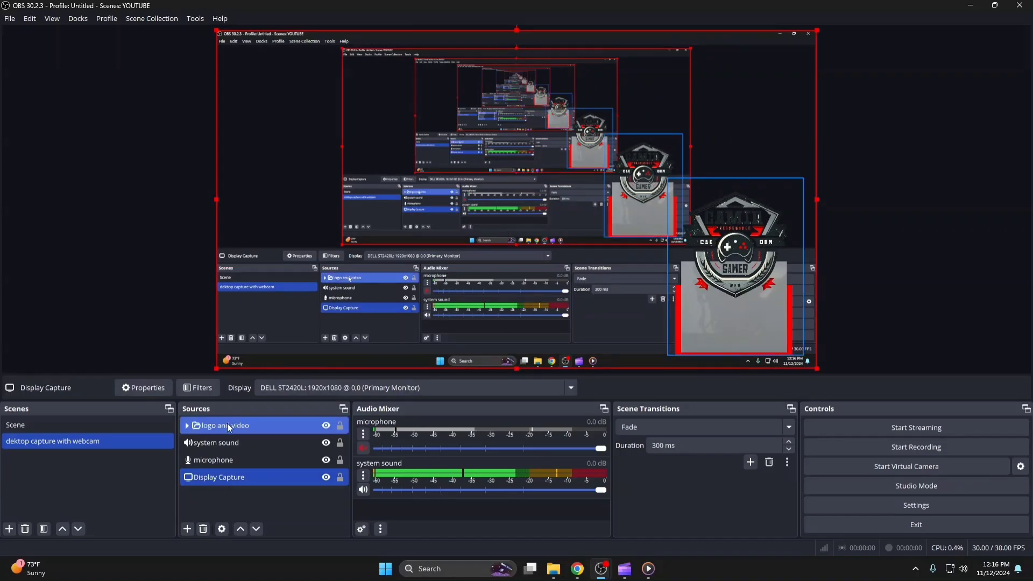
pyautogui.rightClick(229, 425)
pyautogui.moveTo(323, 238)
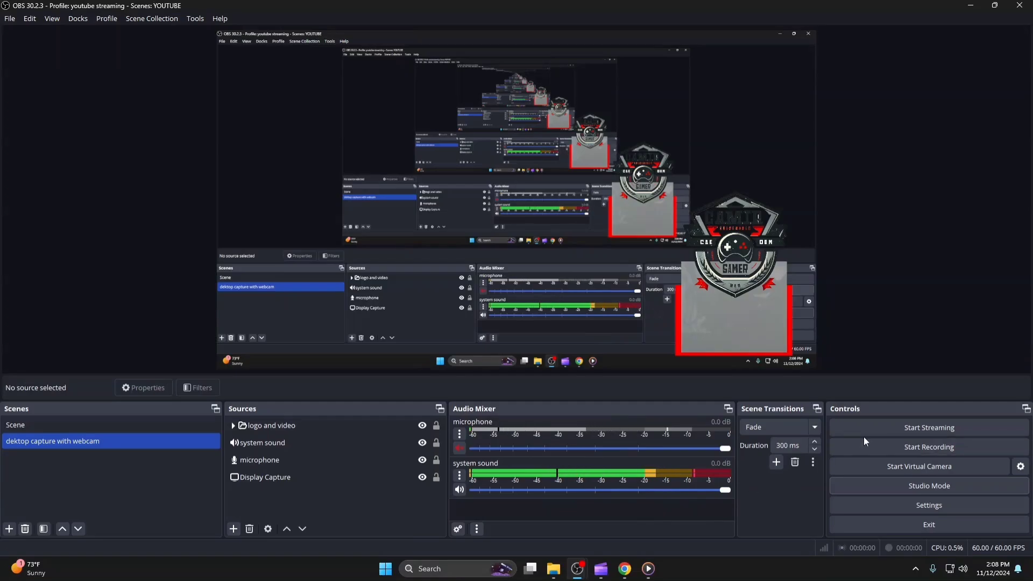
# Undock Controls as a floating panel over the preview and dock Scene Transitions to the left of the preview
pyautogui.moveTo(880, 408); pyautogui.dragTo(890, 157)
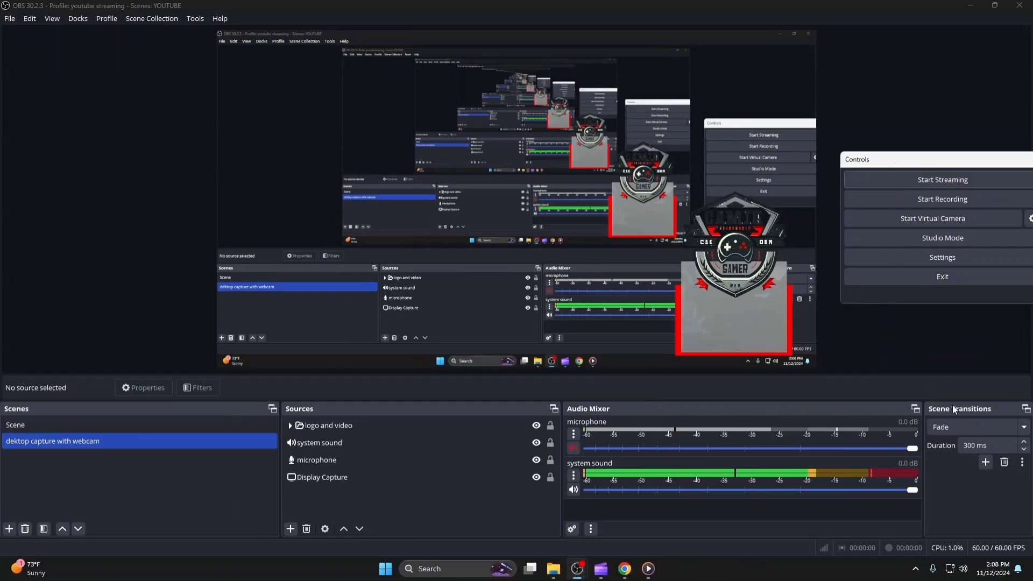
pyautogui.moveTo(934, 409); pyautogui.dragTo(21, 183)
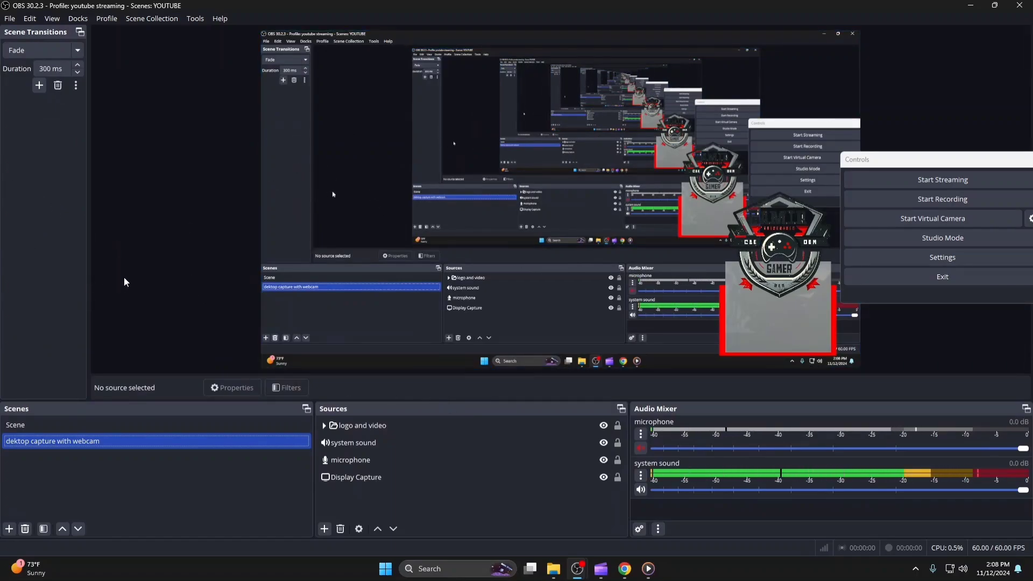
pyautogui.click(144, 263)
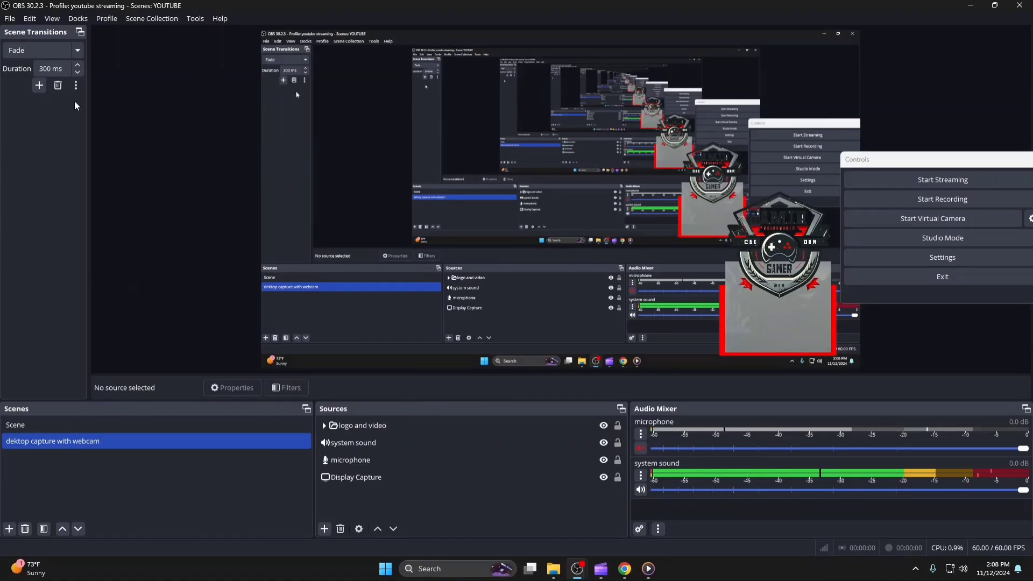
# Restore the default dock layout with Reset UI
pyautogui.click(45, 20)
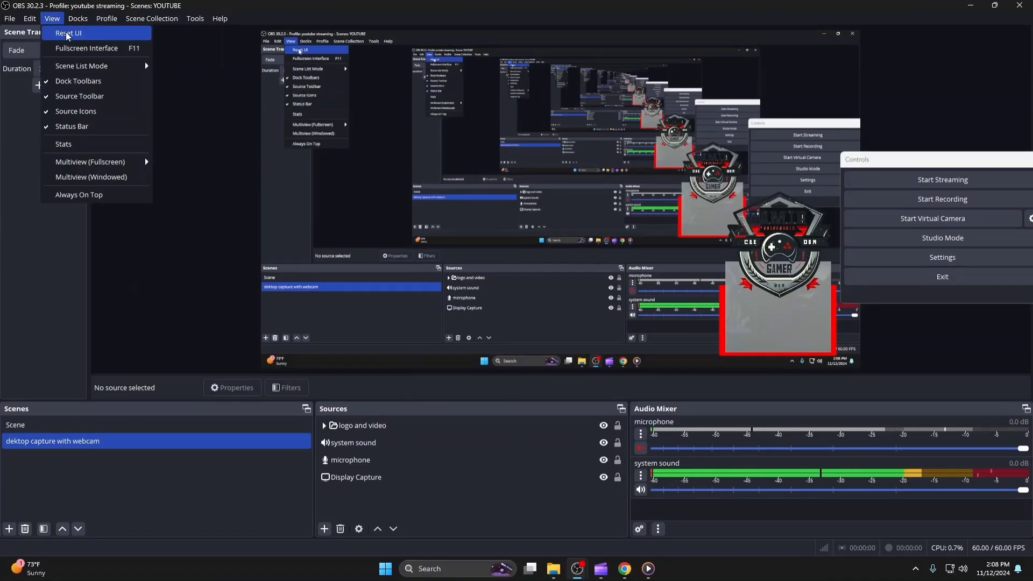
pyautogui.click(67, 33)
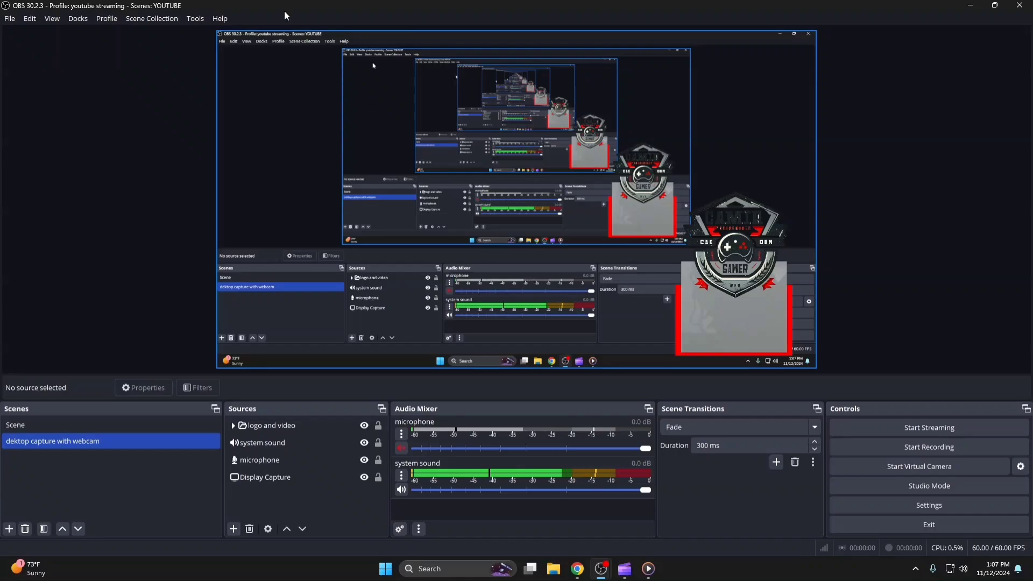
# Check the list of profiles and browse the Video, Output and Hotkeys settings without changing them, closing the settings
pyautogui.click(107, 19)
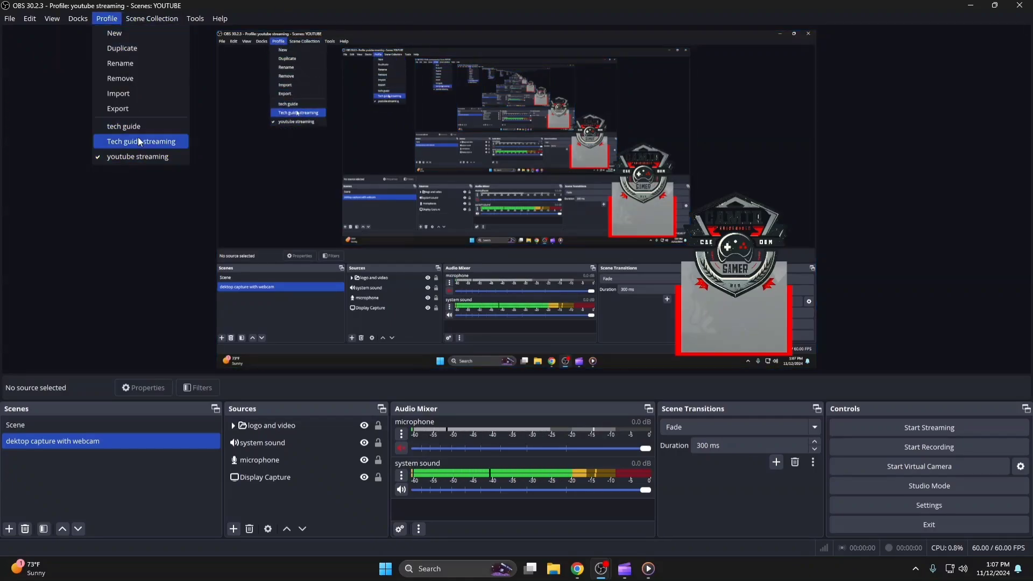
pyautogui.click(60, 75)
pyautogui.click(10, 19)
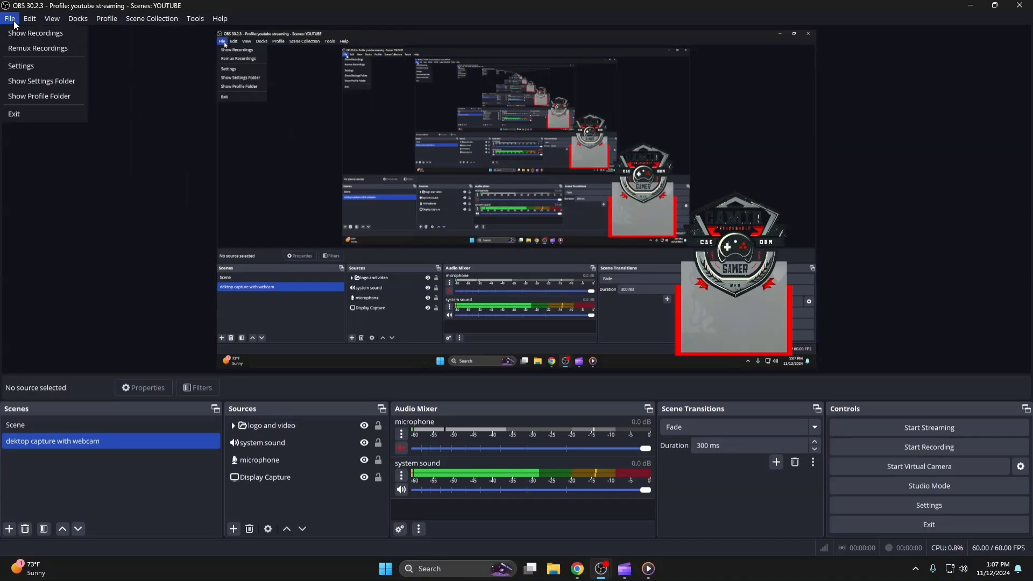
pyautogui.click(27, 69)
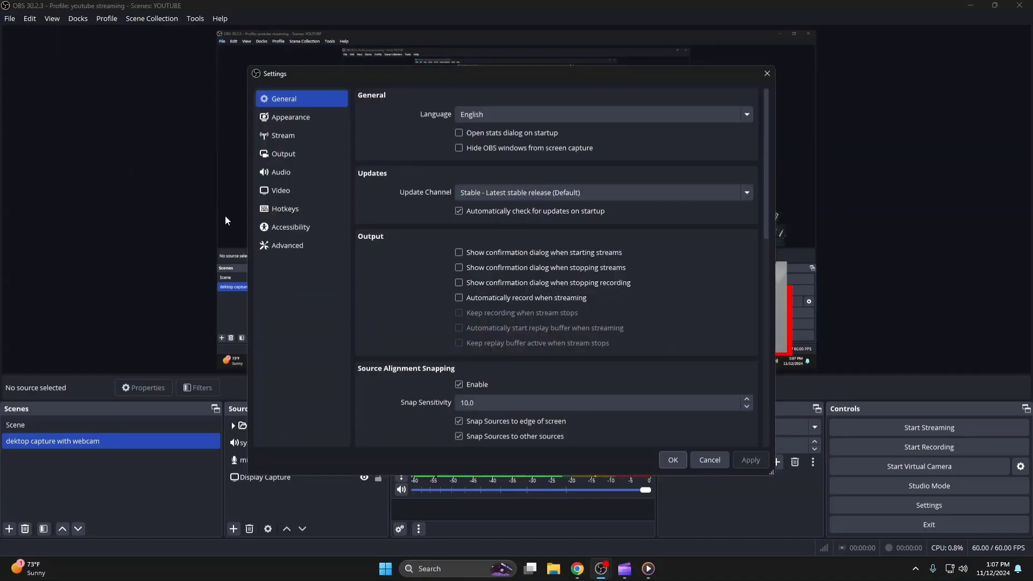
pyautogui.click(277, 190)
pyautogui.click(283, 157)
pyautogui.click(302, 120)
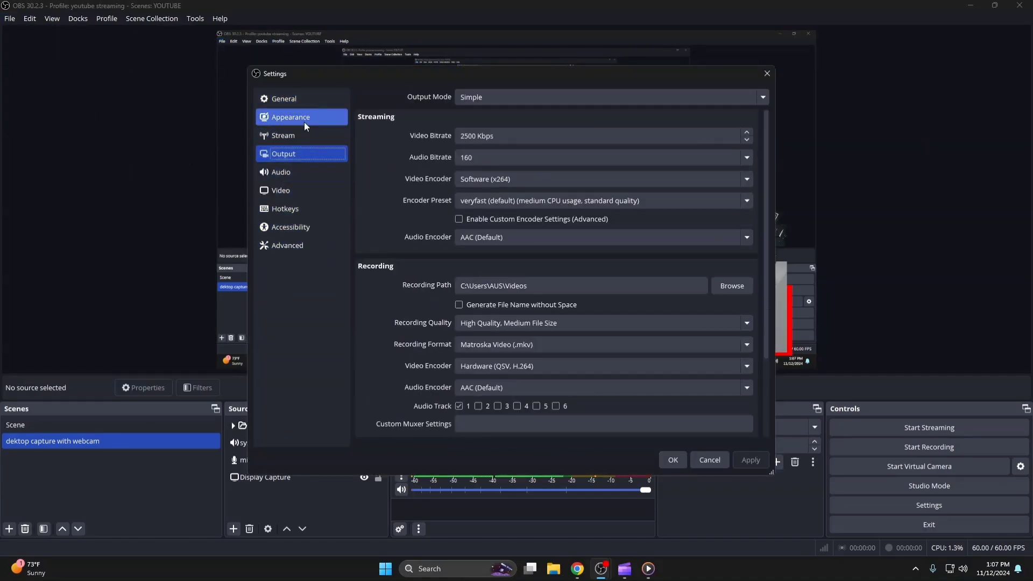
pyautogui.click(299, 157)
pyautogui.click(293, 188)
pyautogui.click(295, 210)
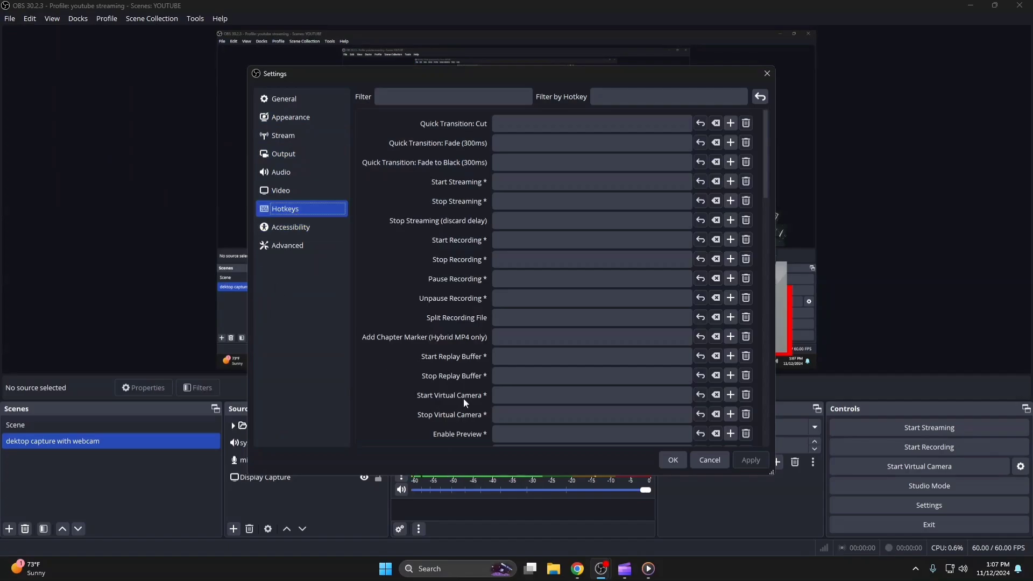
pyautogui.click(682, 459)
# Check the list of profiles and the list of scene collections without switching either one
pyautogui.click(111, 18)
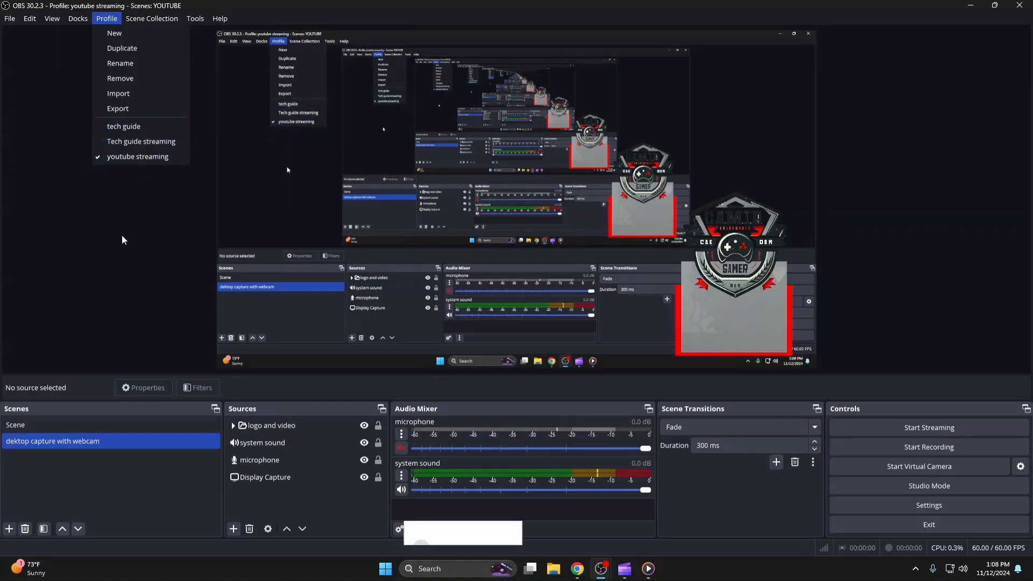
pyautogui.click(141, 212)
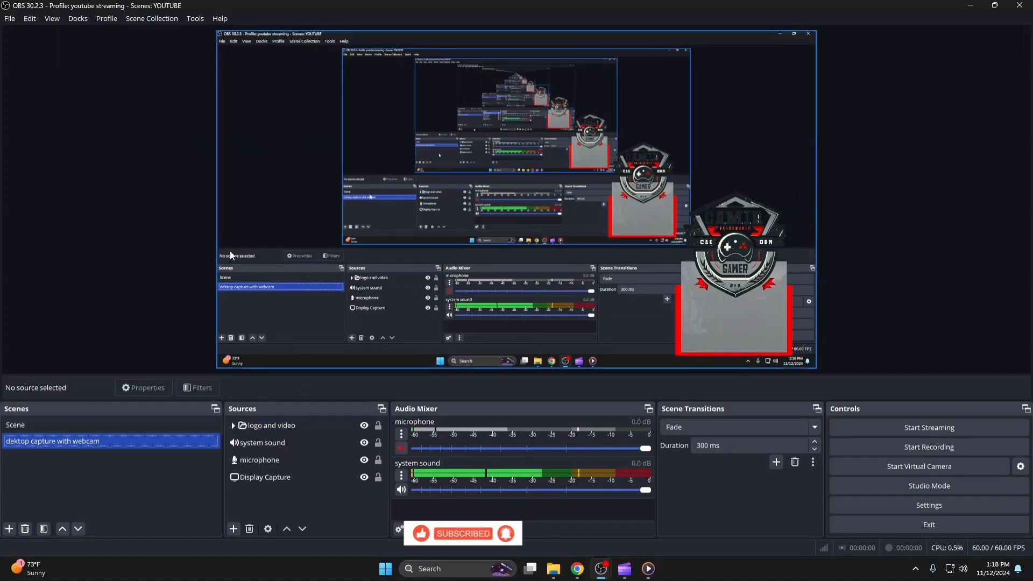
pyautogui.click(146, 21)
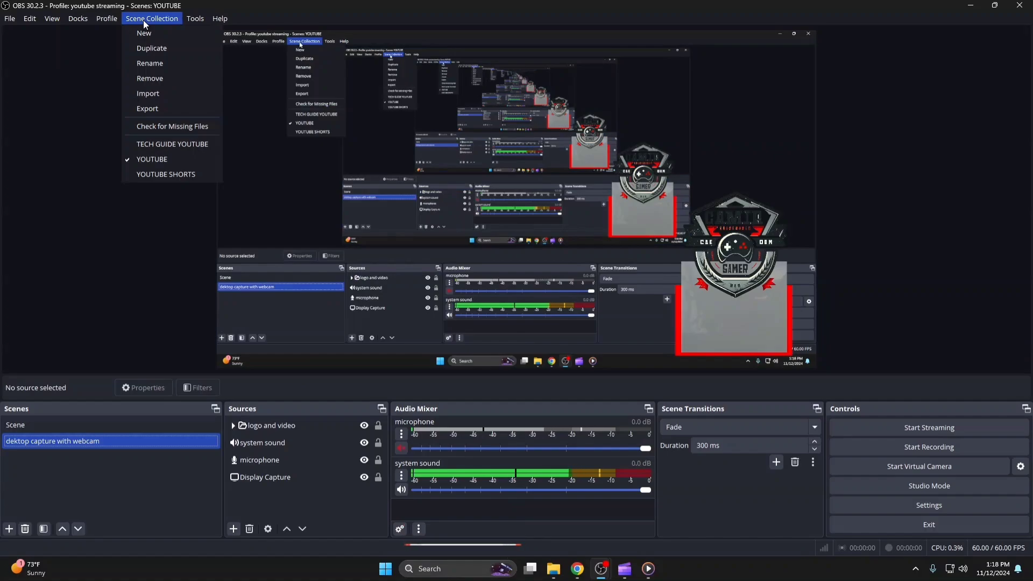
pyautogui.click(145, 22)
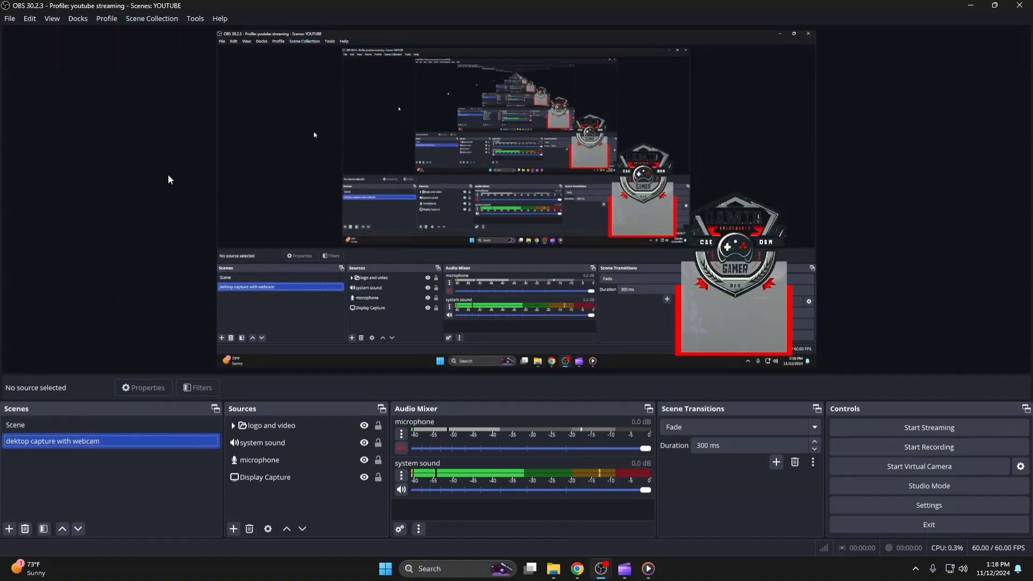
# Switch to the YOUTUBE SHORTS scene collection and look through the sources of its DESKTOP ONLY scene
pyautogui.click(154, 20)
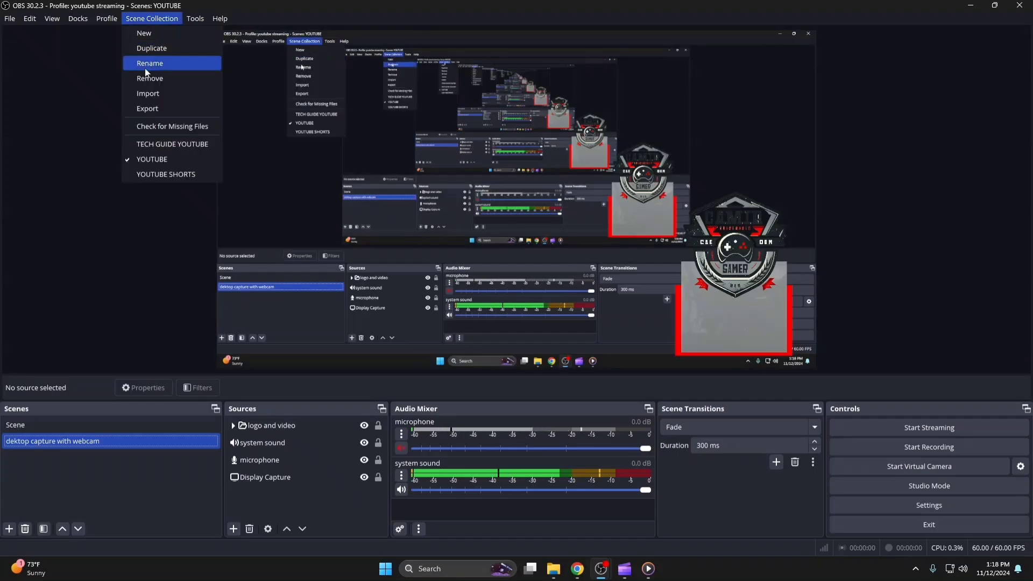
pyautogui.click(147, 172)
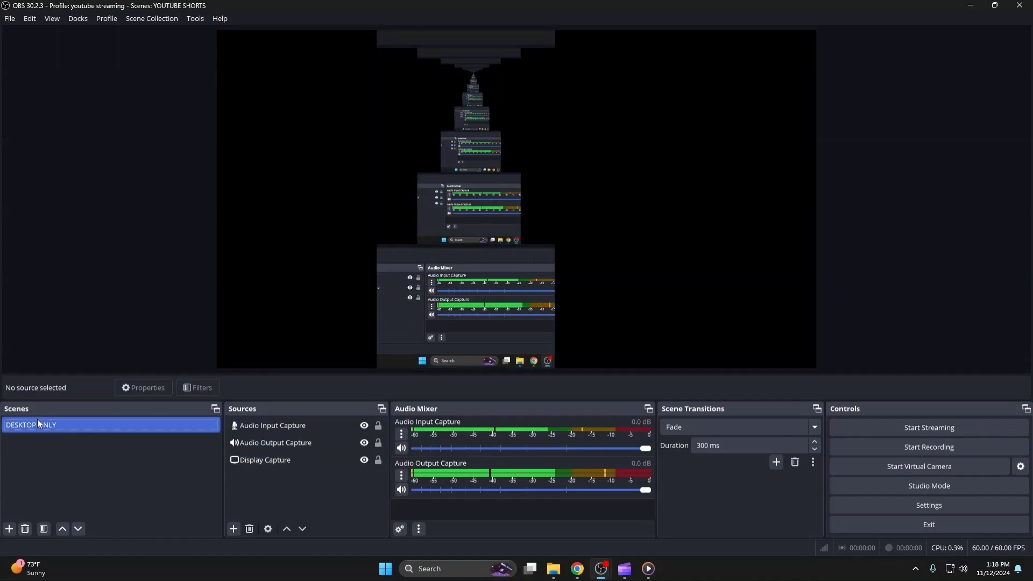
pyautogui.click(279, 464)
pyautogui.click(276, 445)
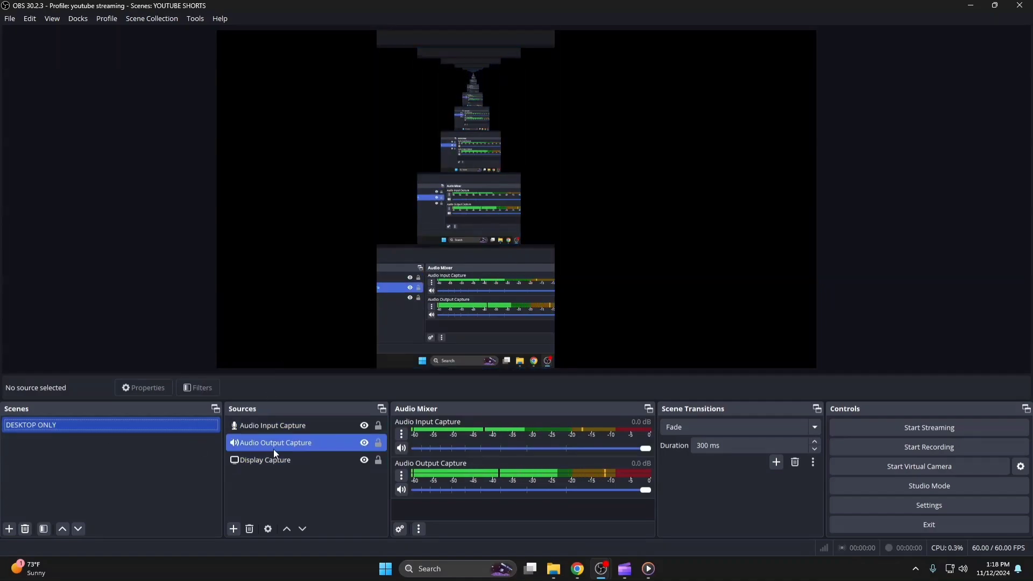
pyautogui.click(275, 461)
pyautogui.click(288, 447)
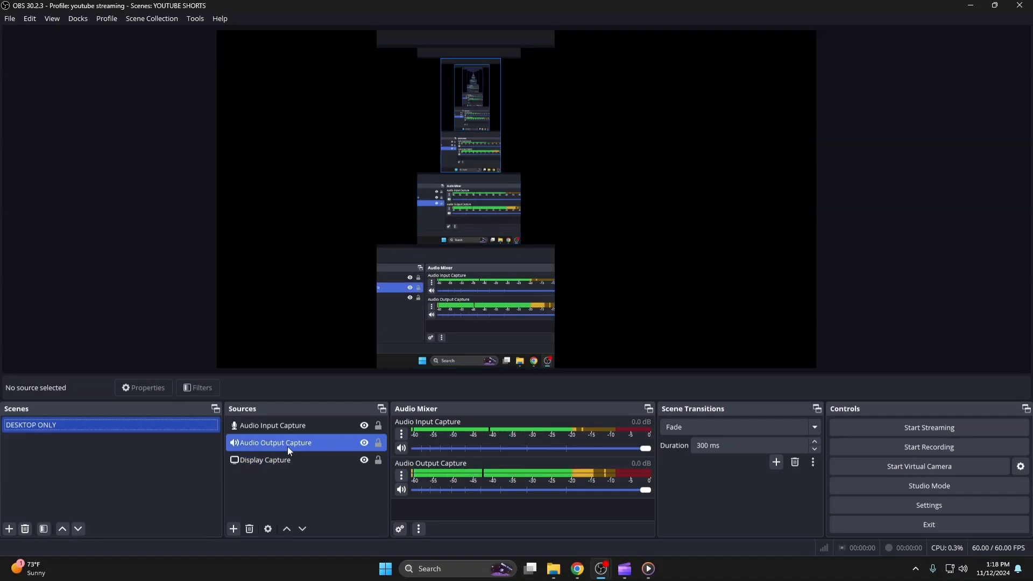
# Return to the YOUTUBE scene collection and turn on Studio Mode
pyautogui.click(164, 19)
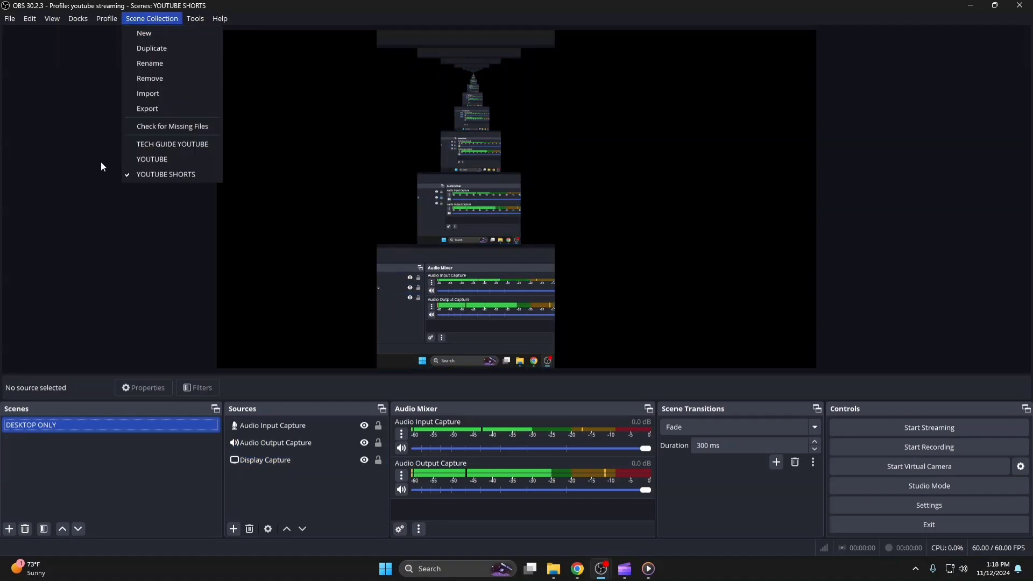
pyautogui.click(173, 162)
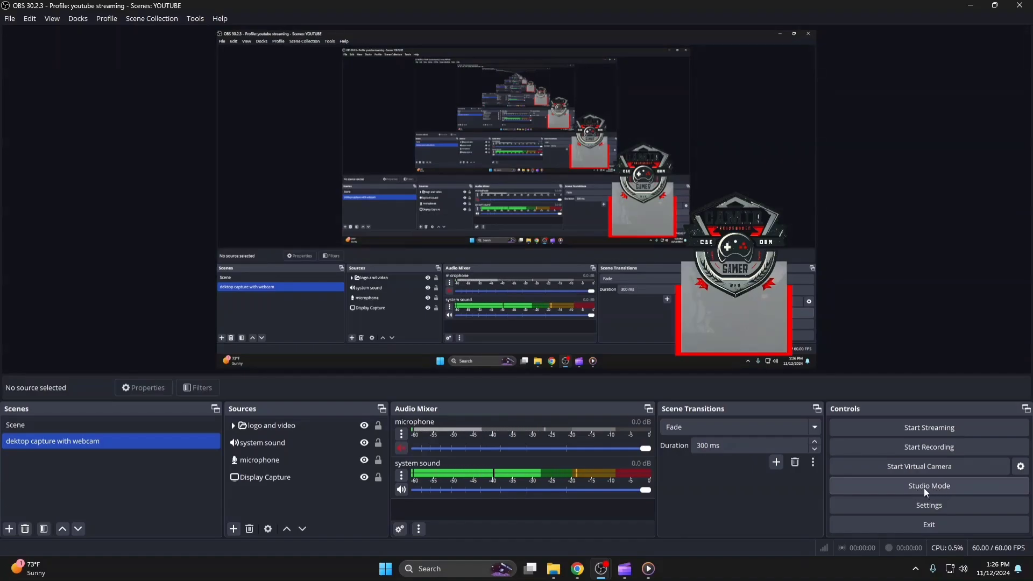
pyautogui.click(992, 488)
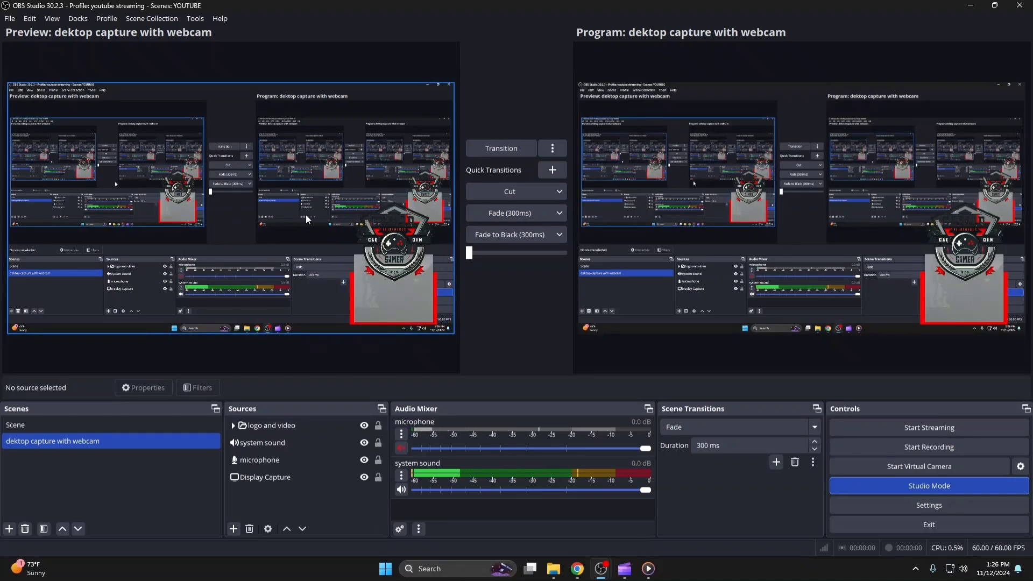
# In the preview, move the "logo and video" group near the centre and shrink Display Capture from its upper-right corner, leaving about 153 px above it
pyautogui.click(347, 244)
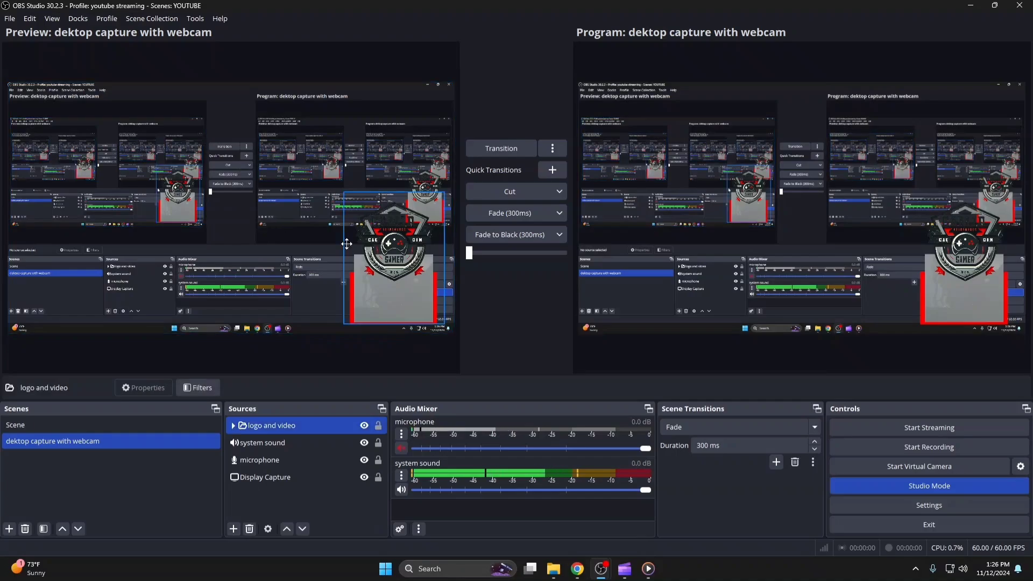
pyautogui.moveTo(437, 197); pyautogui.dragTo(302, 136)
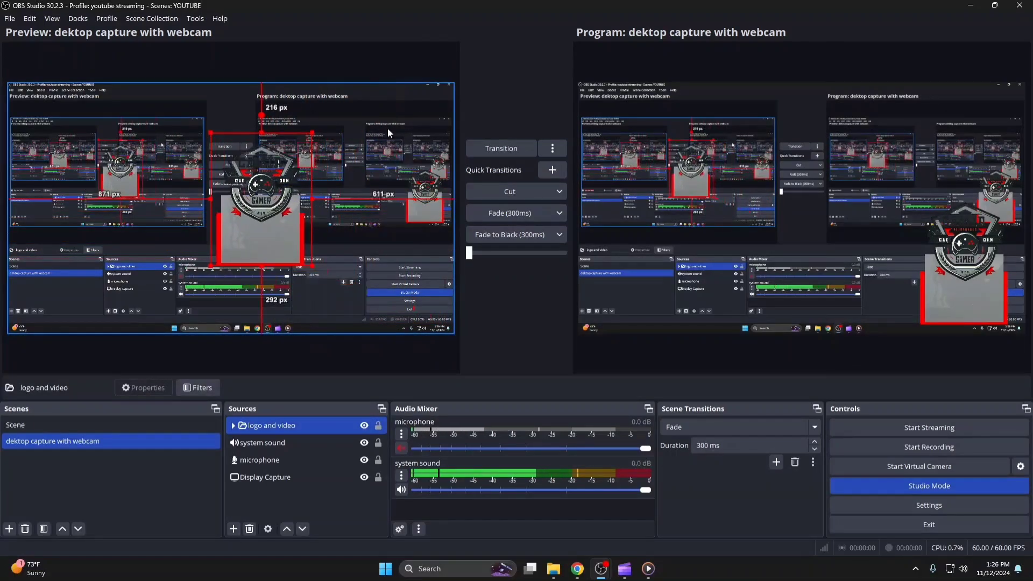
pyautogui.click(434, 110)
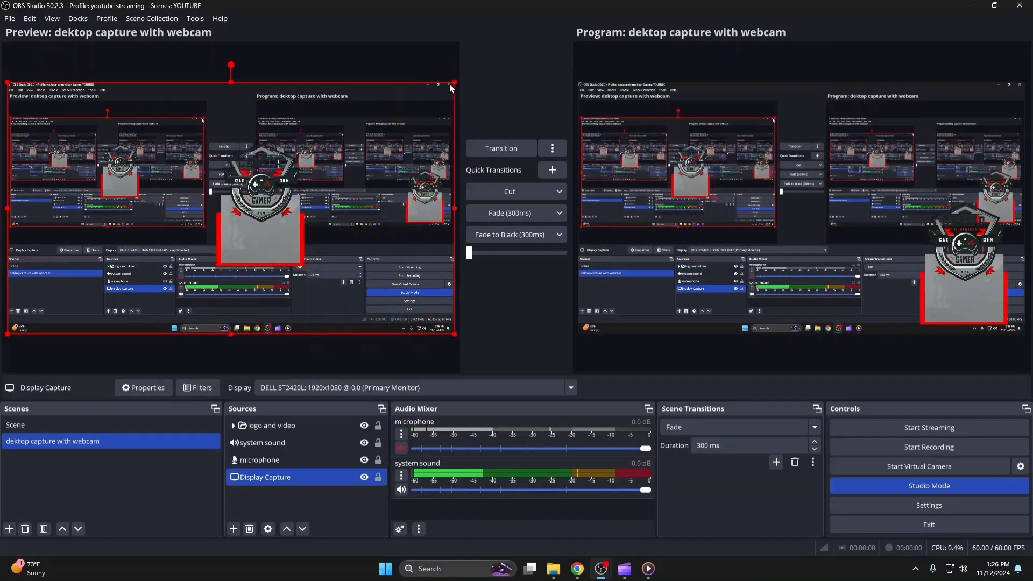
pyautogui.moveTo(454, 82); pyautogui.dragTo(392, 117)
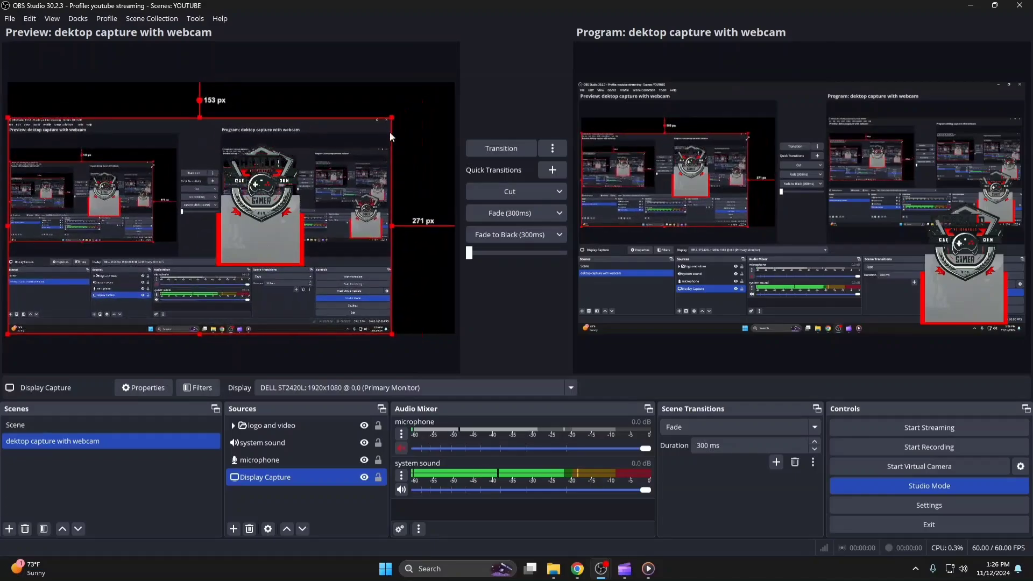
# Shrink the "logo and video" group from its upper-right corner and place it just below the centre of the preview canvas
pyautogui.click(308, 139)
pyautogui.moveTo(314, 130); pyautogui.dragTo(289, 160)
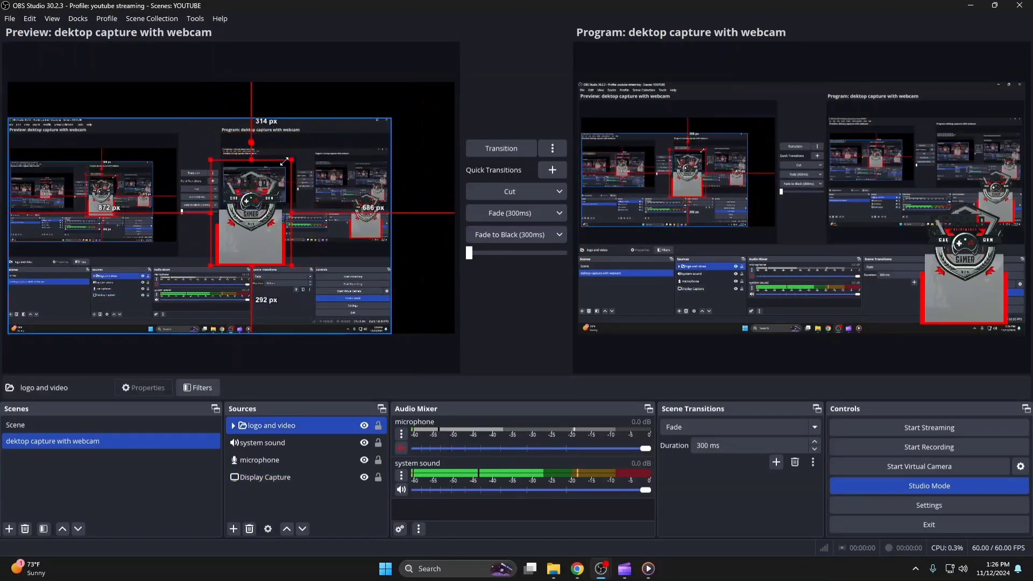
pyautogui.moveTo(259, 212); pyautogui.dragTo(165, 238)
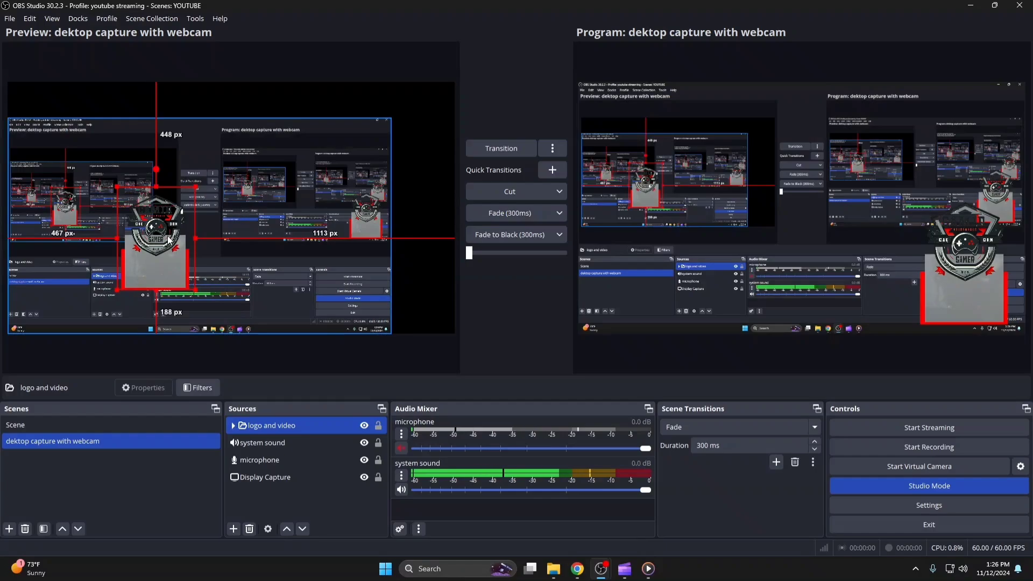
pyautogui.moveTo(176, 235); pyautogui.dragTo(265, 236)
# Move Display Capture to the canvas's lower edge, about 137 px from its left side, and transition the edited preview to Program
pyautogui.moveTo(153, 160); pyautogui.dragTo(185, 162)
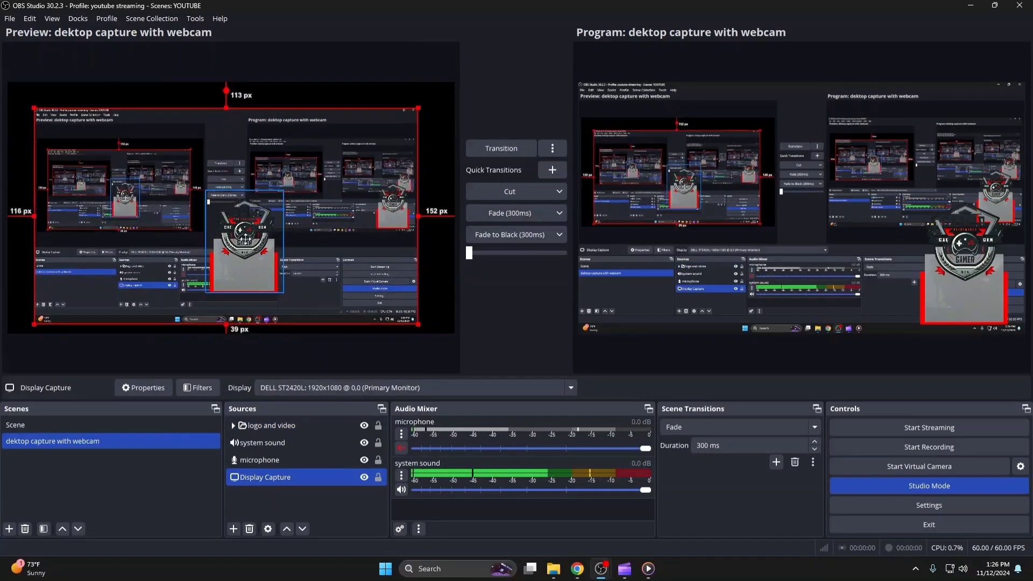
pyautogui.press('Left')
pyautogui.press('Left')
pyautogui.press('Left')
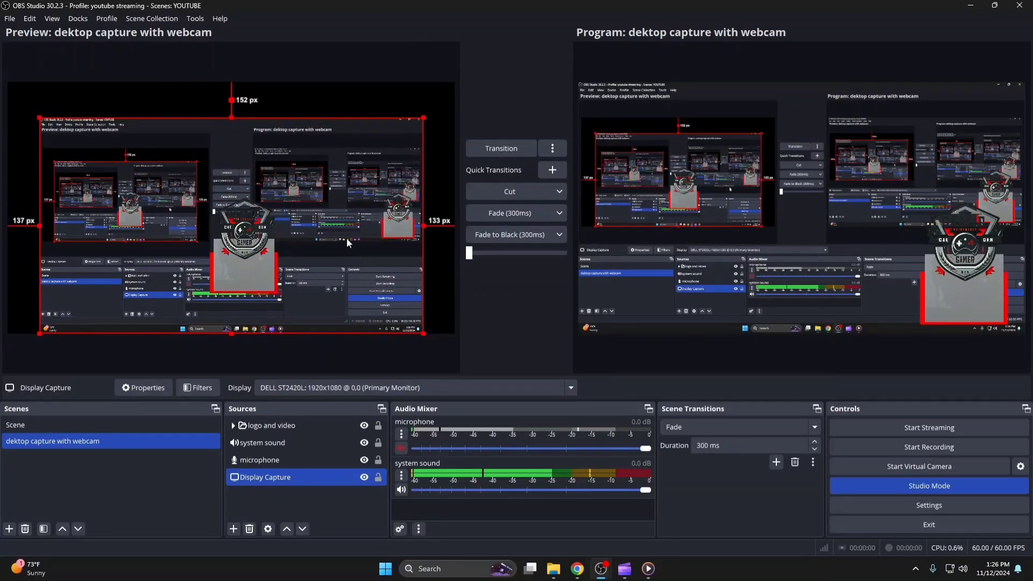
pyautogui.click(483, 148)
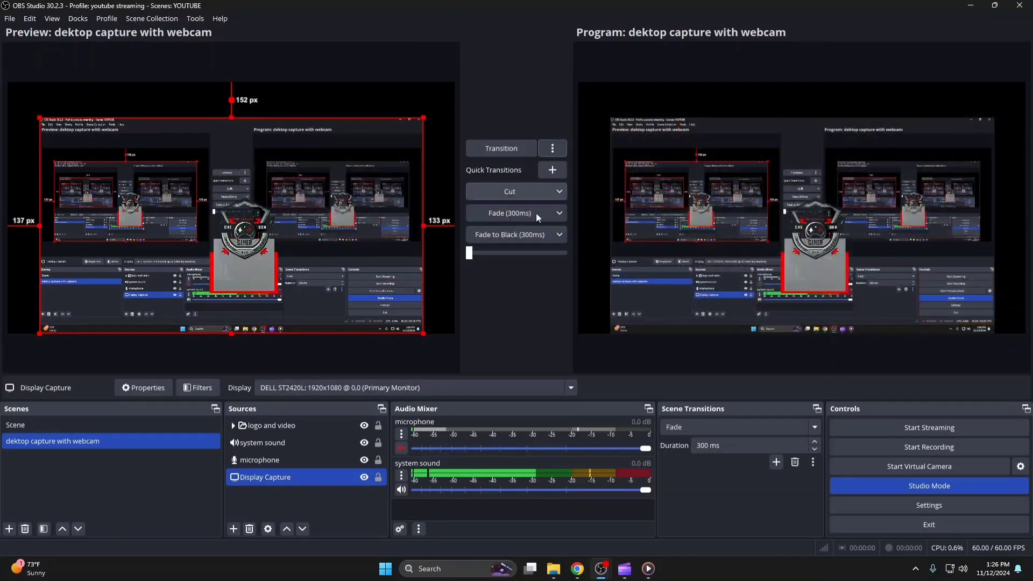